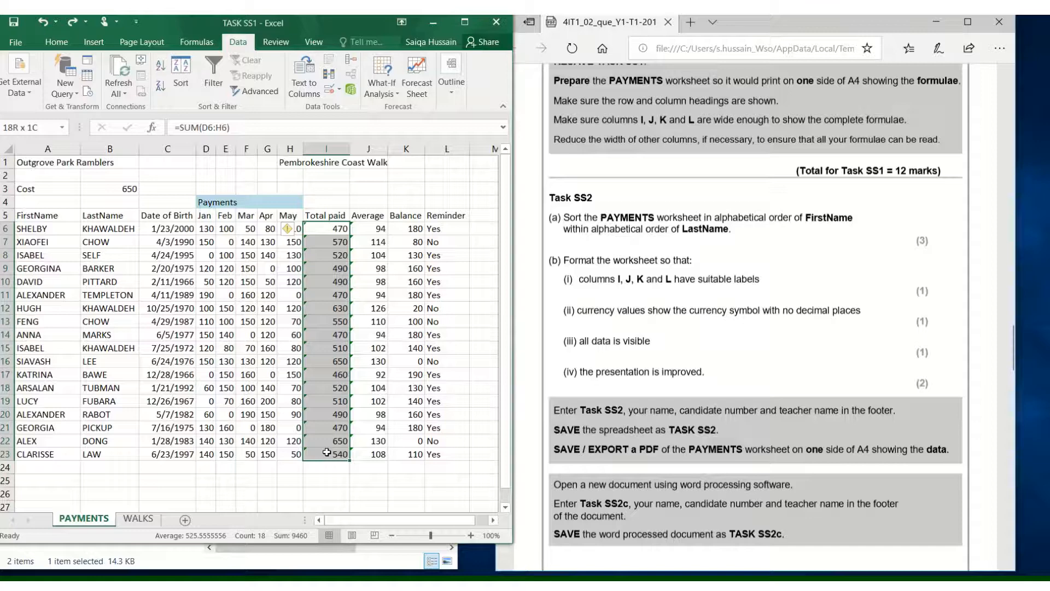
- Inspect the formulas in the Total paid, Average, Balance and Reminder columns
left_click_drag(328, 453, 368, 446)
left_click(380, 230)
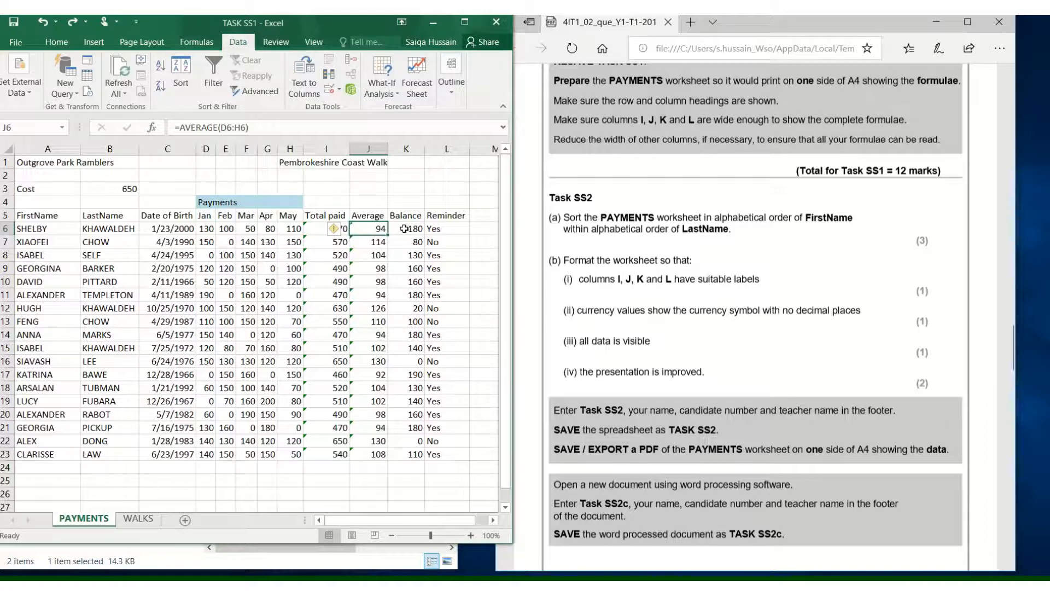
left_click(403, 228)
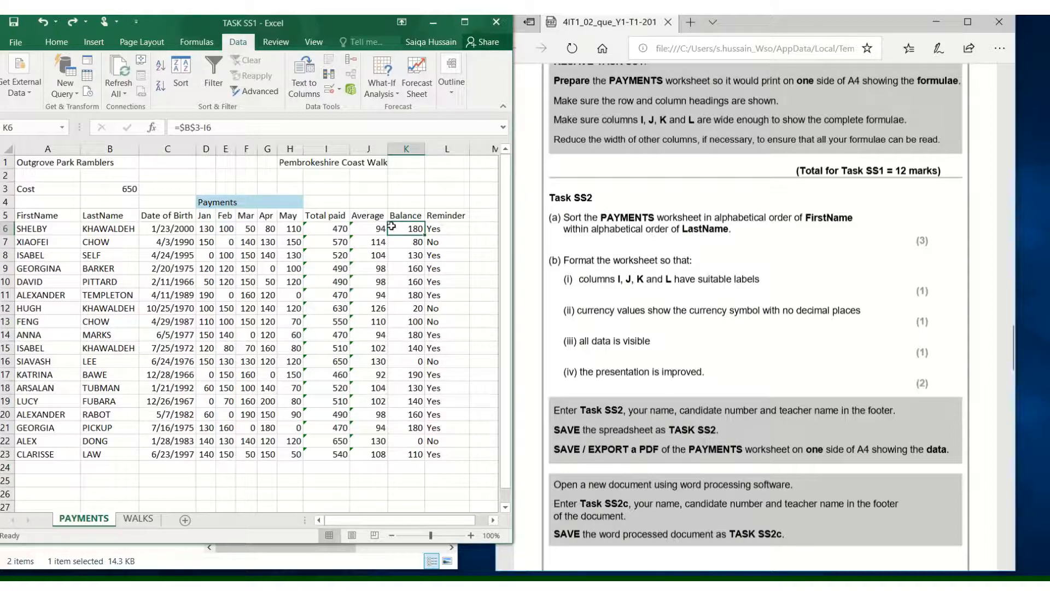
double_click(402, 228)
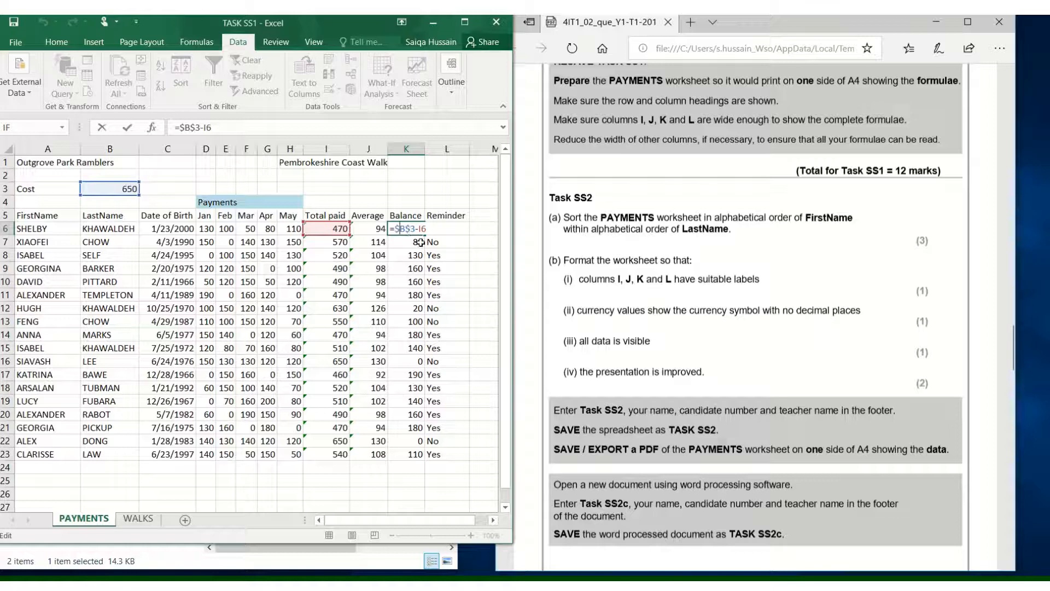
key("Return")
double_click(432, 281)
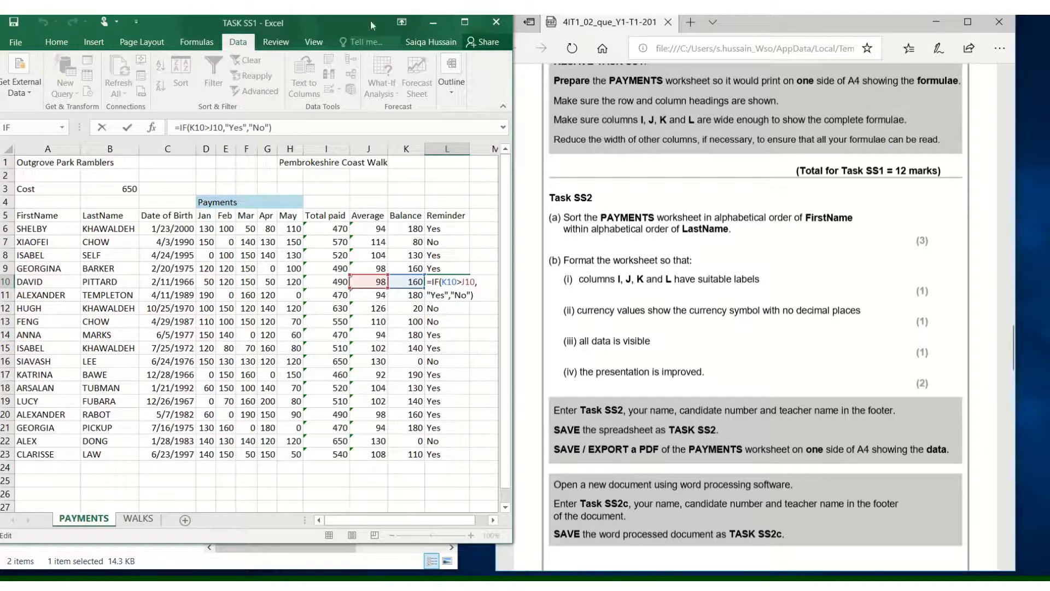
key("Return")
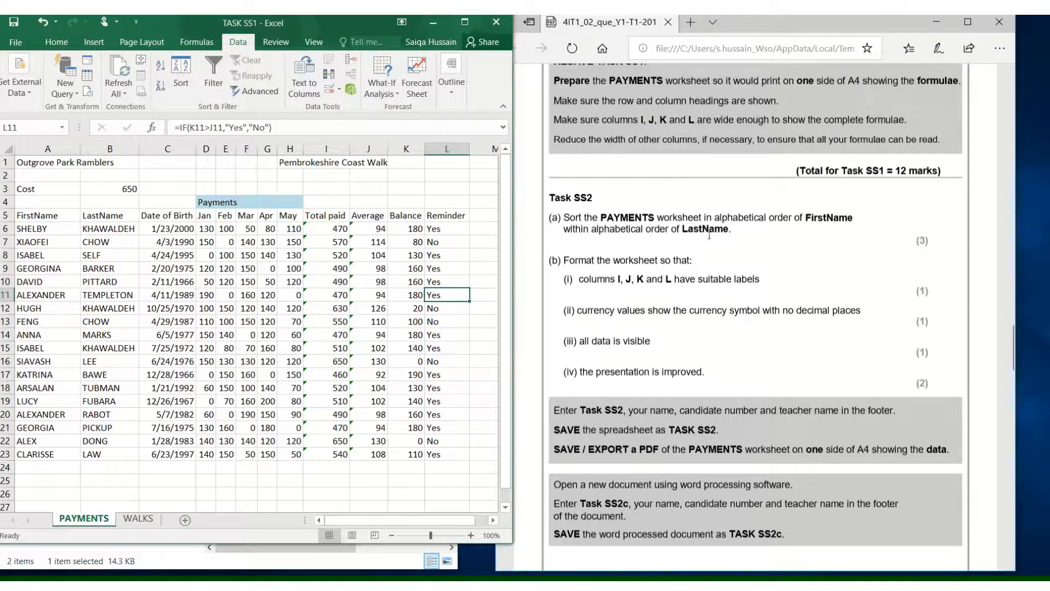
- Read the Task SS2 sorting instructions in the question paper, highlighting FirstName and LastName
left_click(748, 235)
scroll(598, 208, "down", 1)
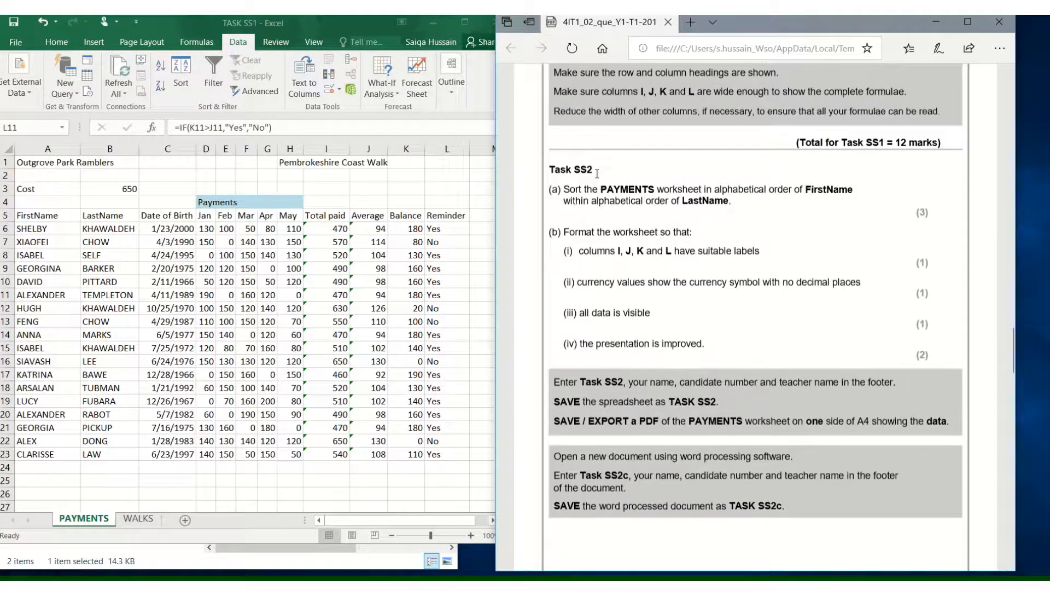
left_click_drag(597, 174, 604, 212)
left_click(667, 193)
left_click_drag(604, 201, 701, 199)
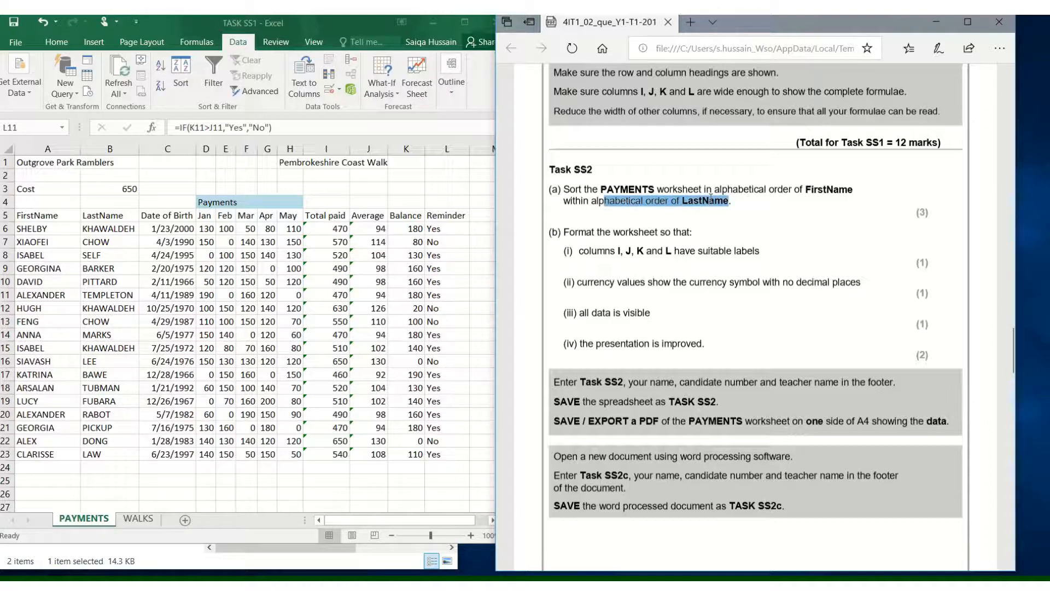
left_click_drag(783, 189, 855, 189)
- Examine the FirstName and LastName entries in rows 6 to 23
left_click(55, 326)
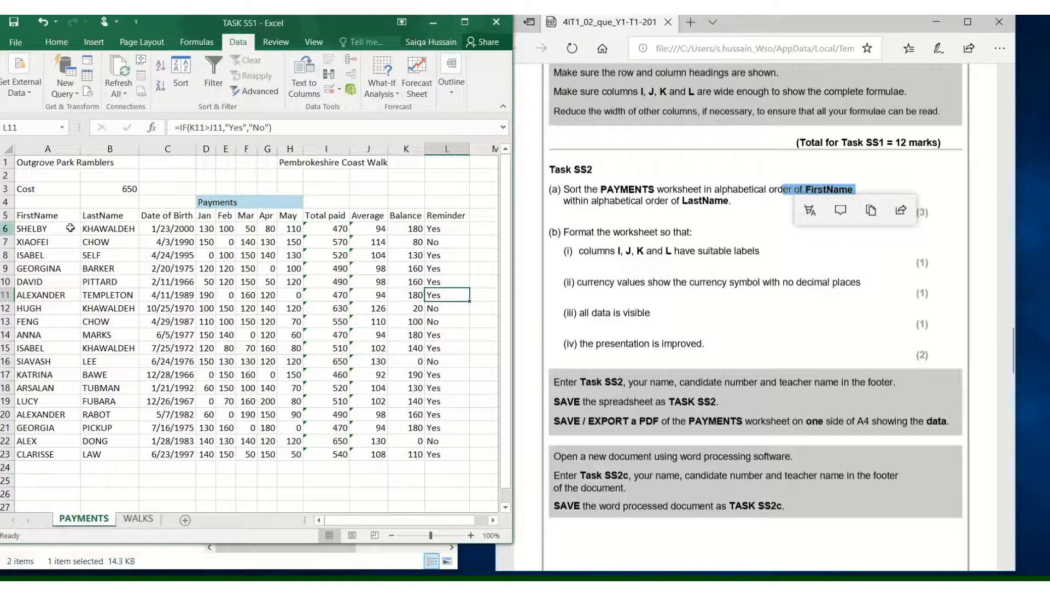
left_click(135, 231)
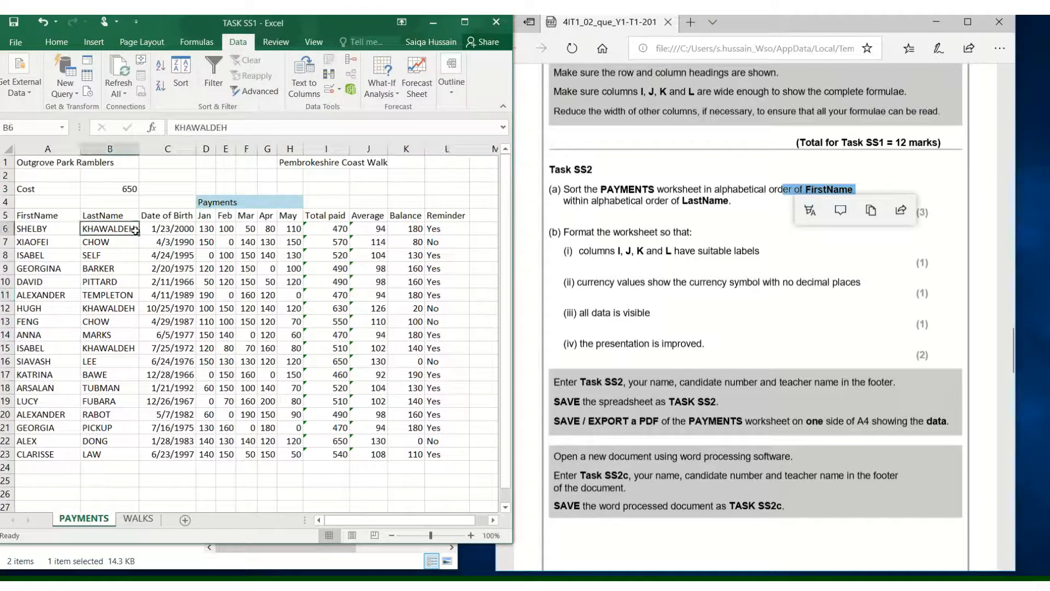
left_click(106, 310)
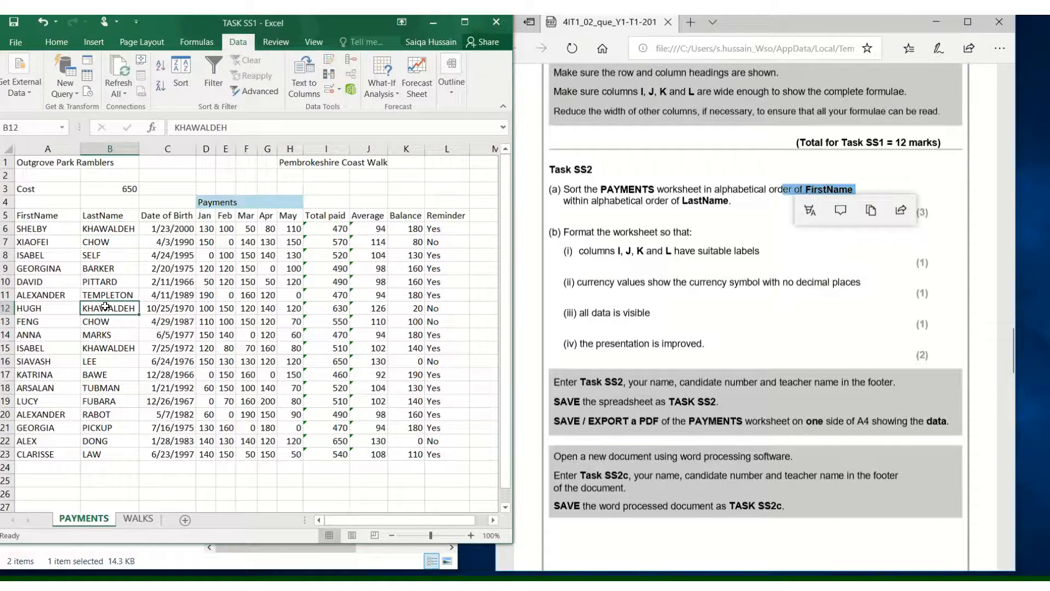
left_click(122, 348)
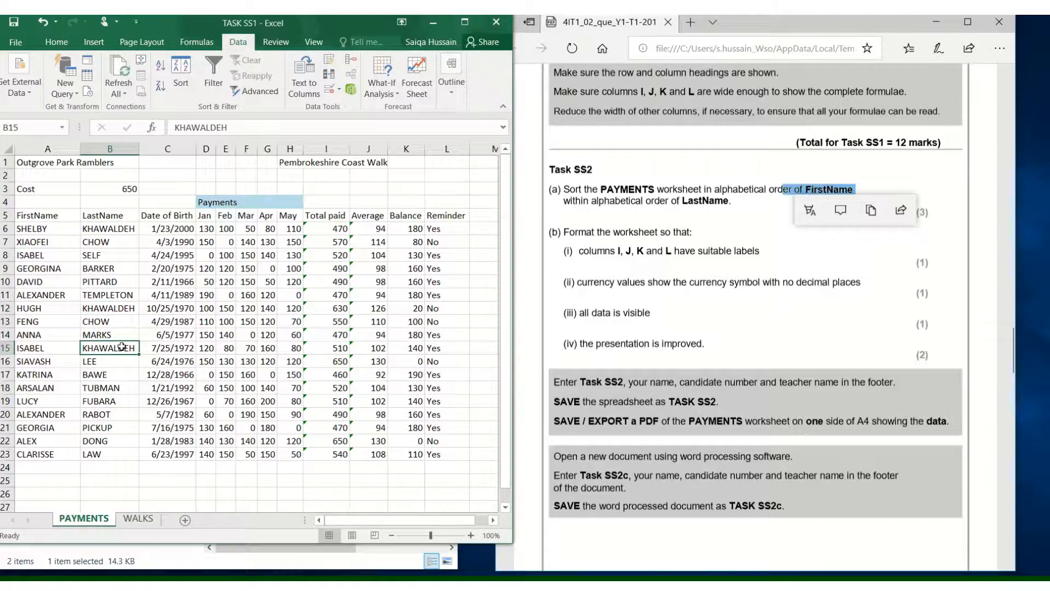
left_click_drag(98, 228, 103, 453)
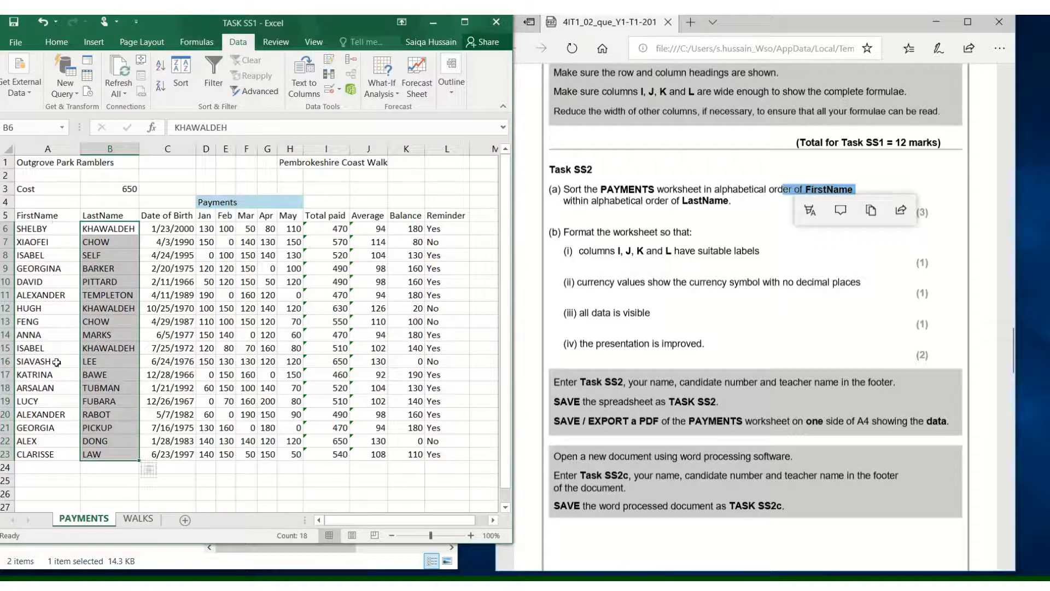
left_click(54, 389)
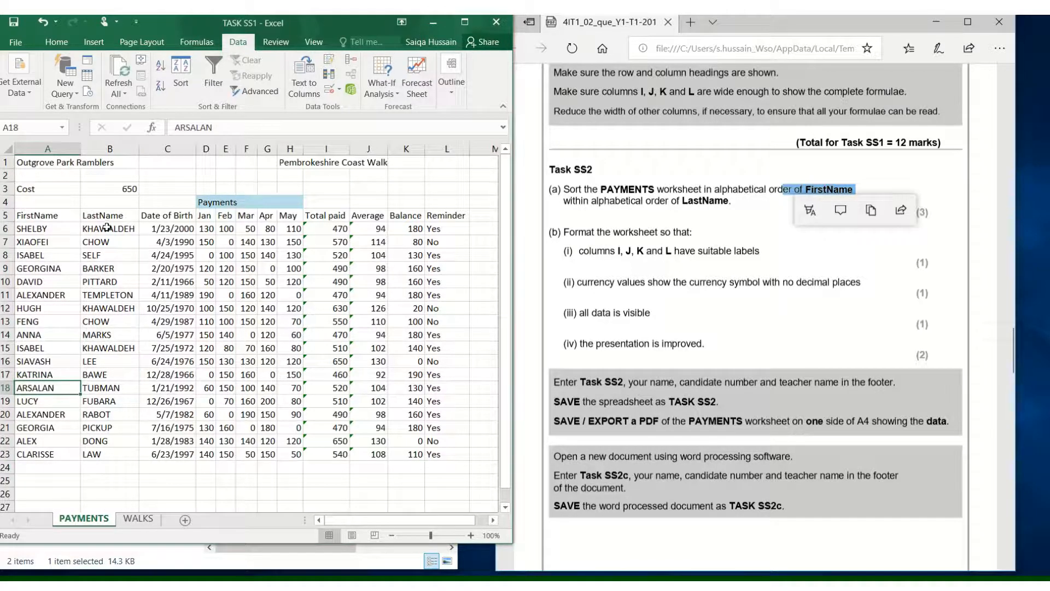
left_click_drag(108, 227, 108, 453)
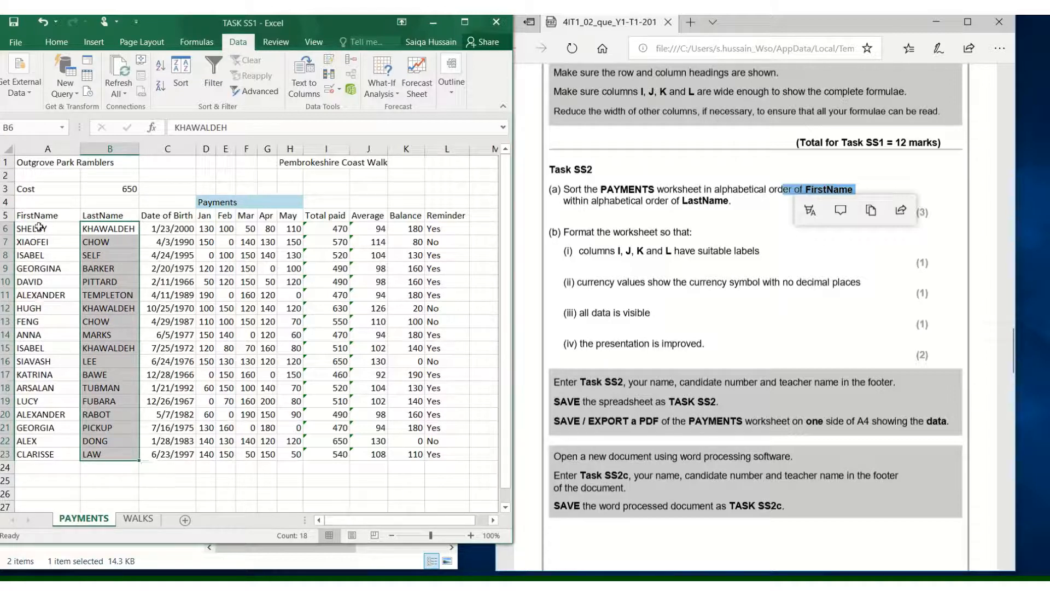
left_click_drag(40, 227, 39, 453)
left_click_drag(91, 233, 96, 469)
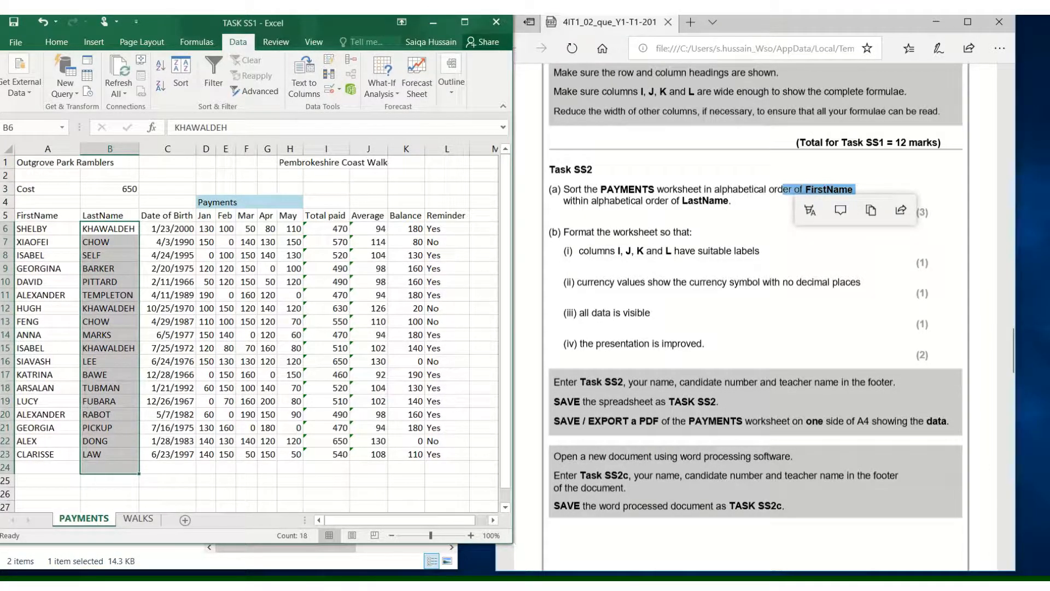
- Sort rows 6 to 23 by column B, then by column A, both A to Z, without headers
left_click(239, 334)
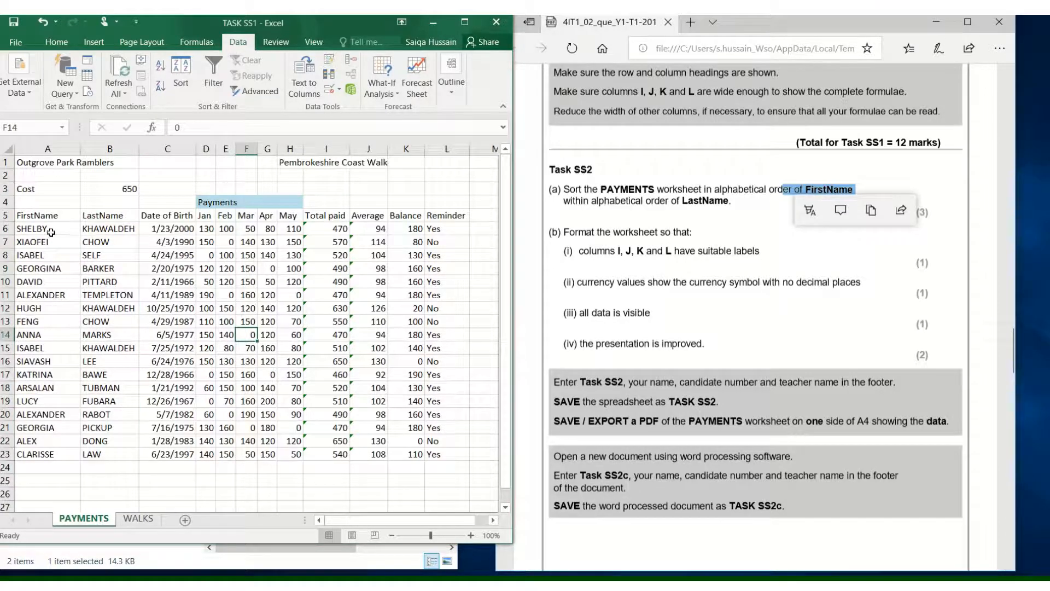
left_click_drag(49, 231, 460, 456)
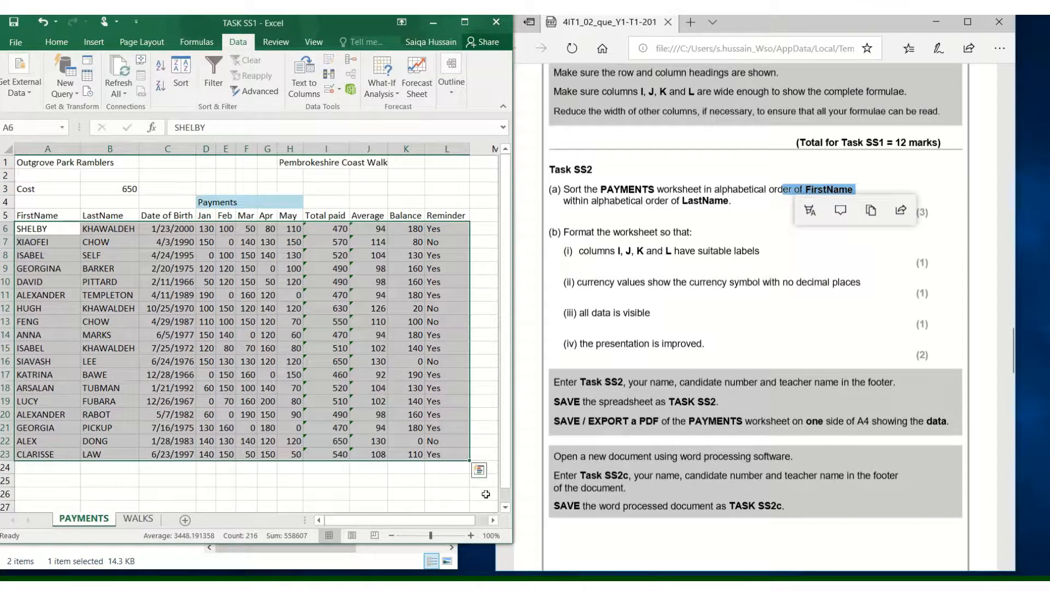
left_click(176, 85)
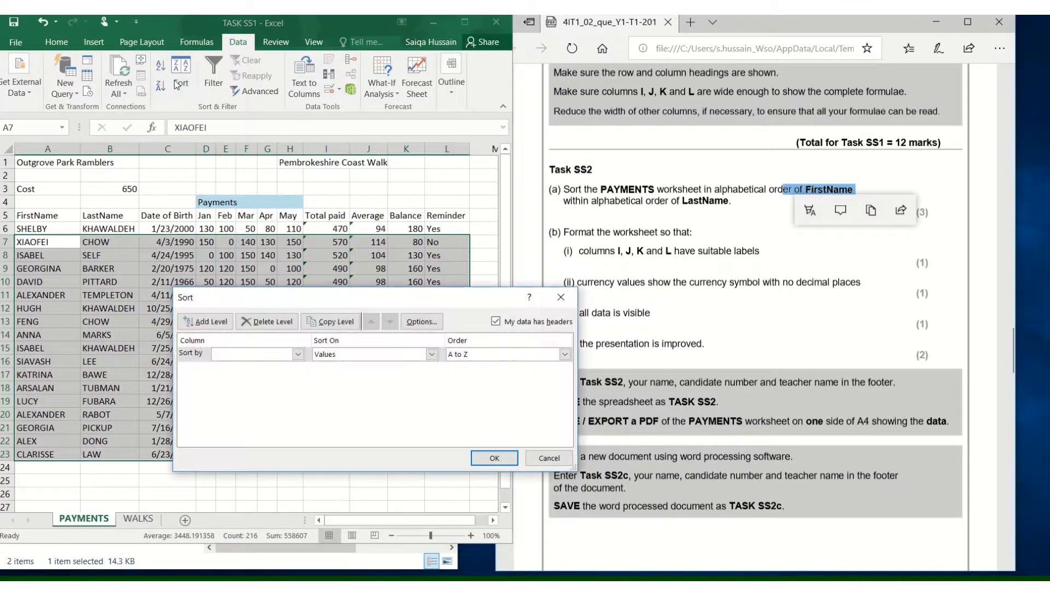
left_click(241, 355)
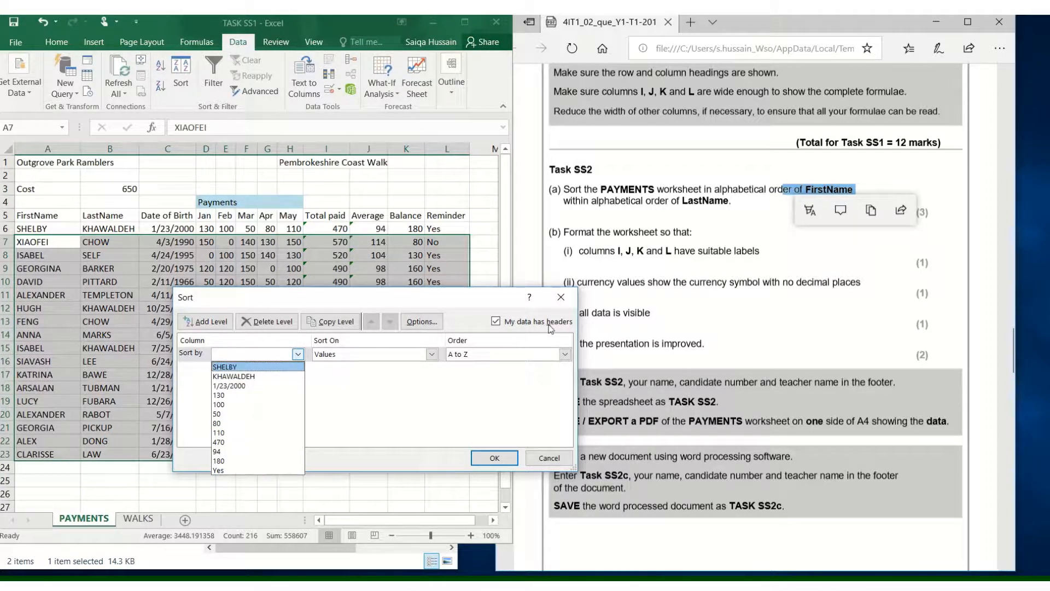
left_click(497, 323)
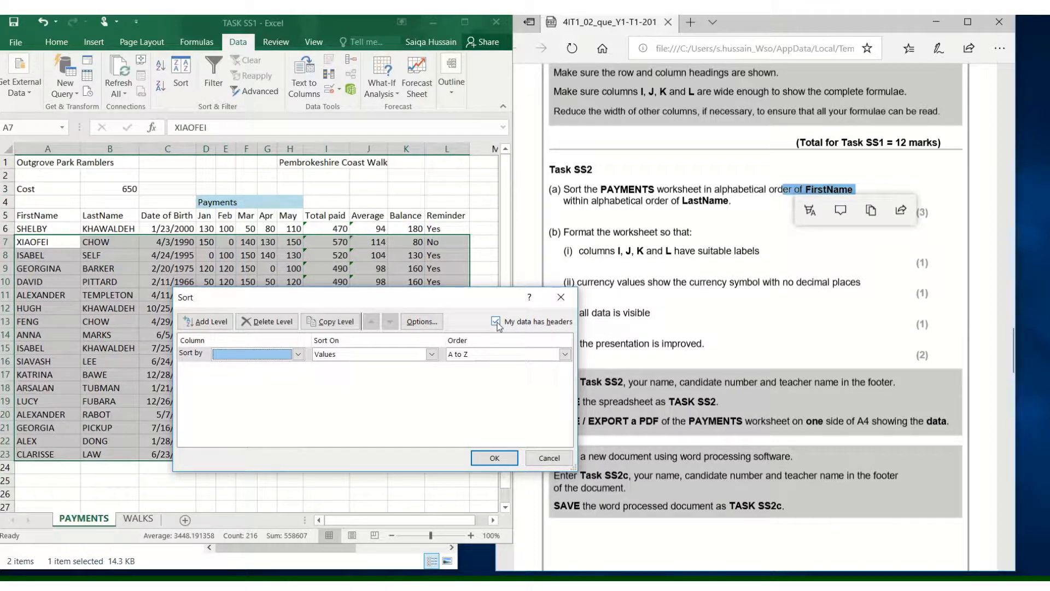
left_click(496, 321)
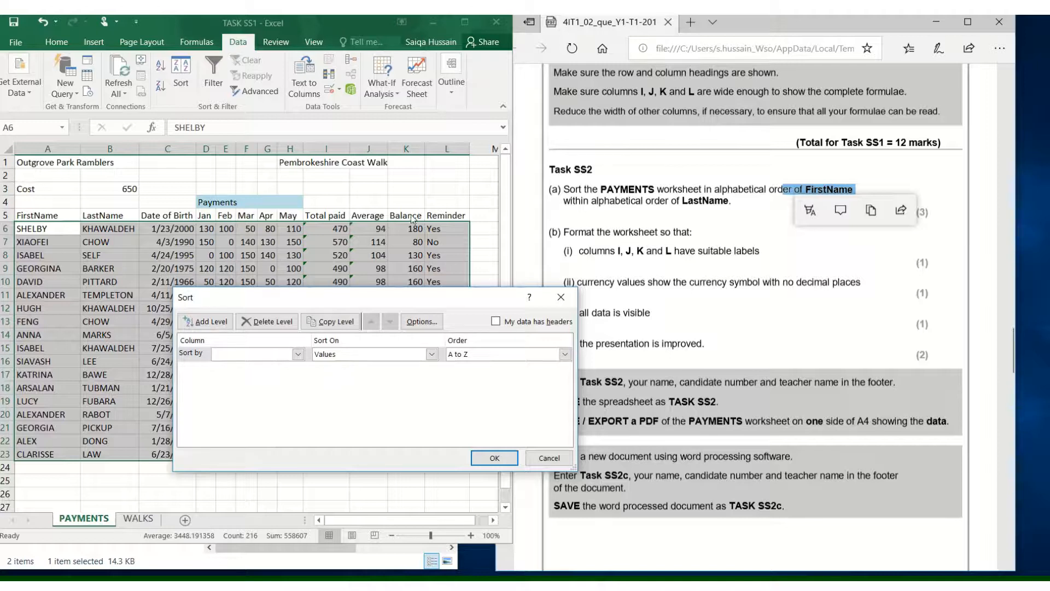
left_click(259, 356)
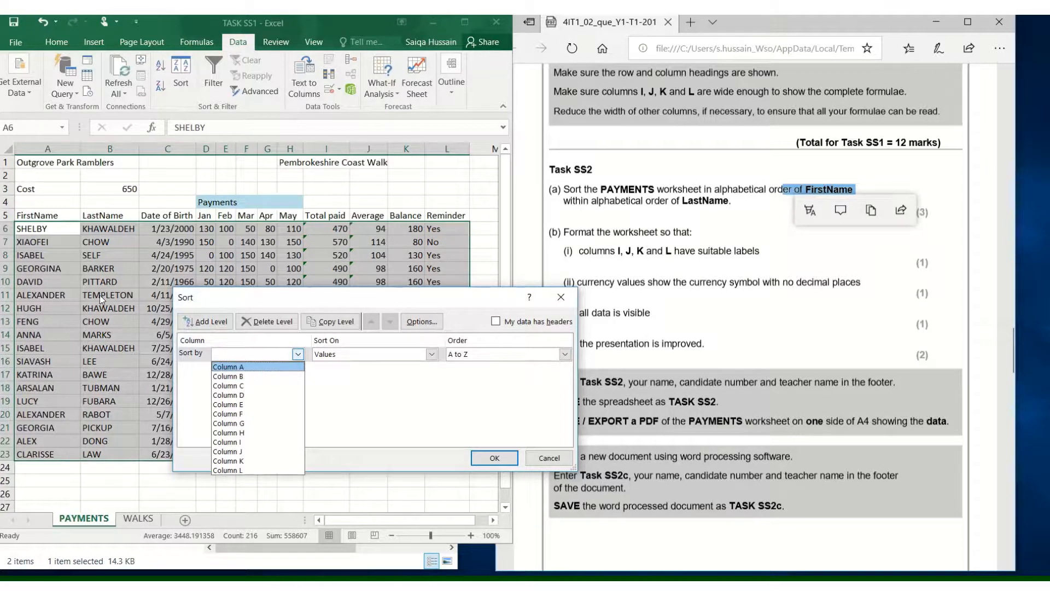
left_click(228, 366)
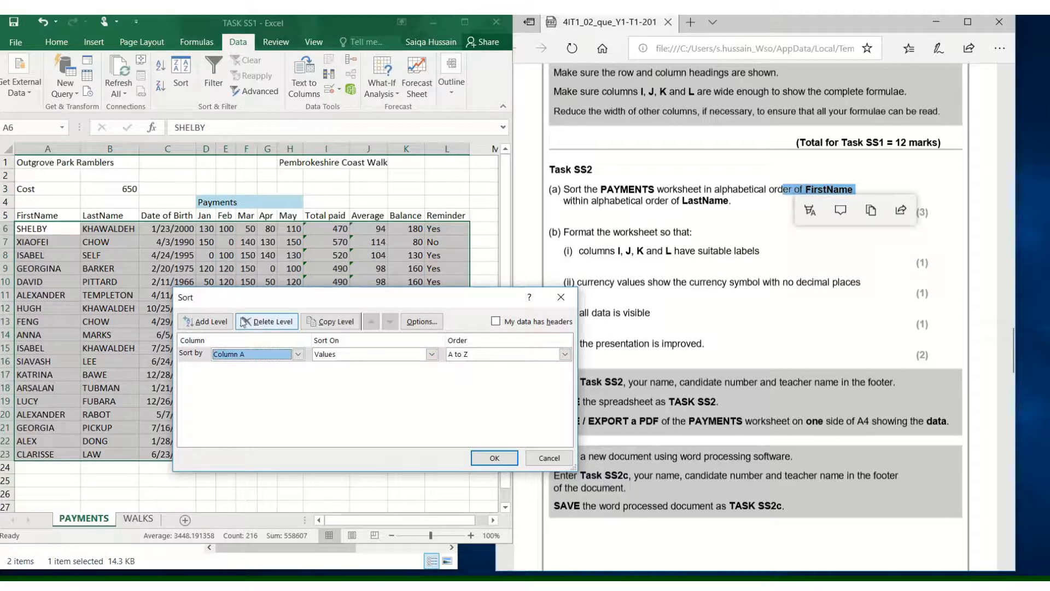
left_click(193, 322)
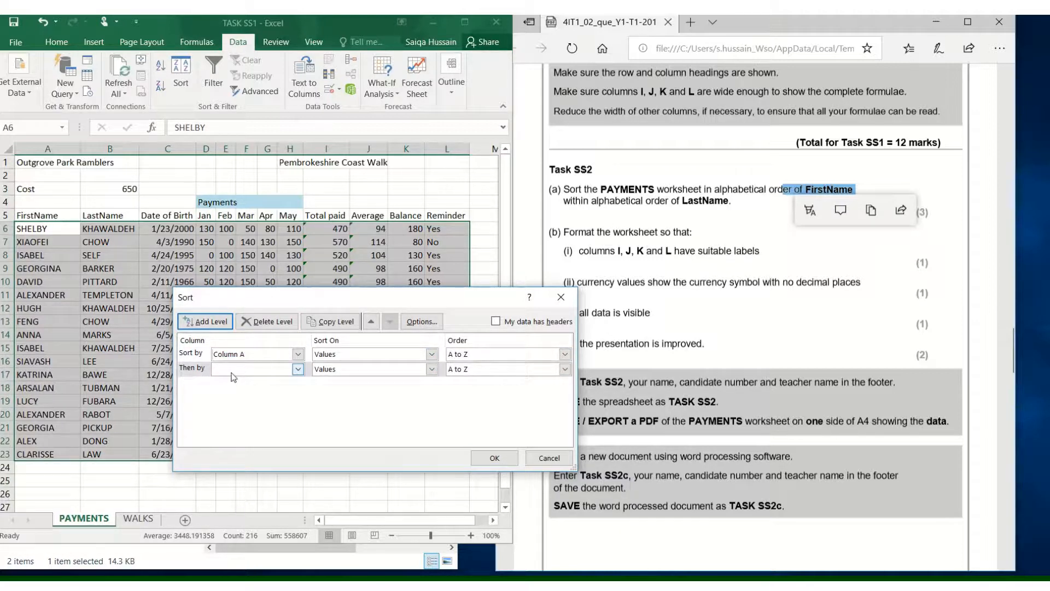
left_click(252, 353)
left_click(257, 376)
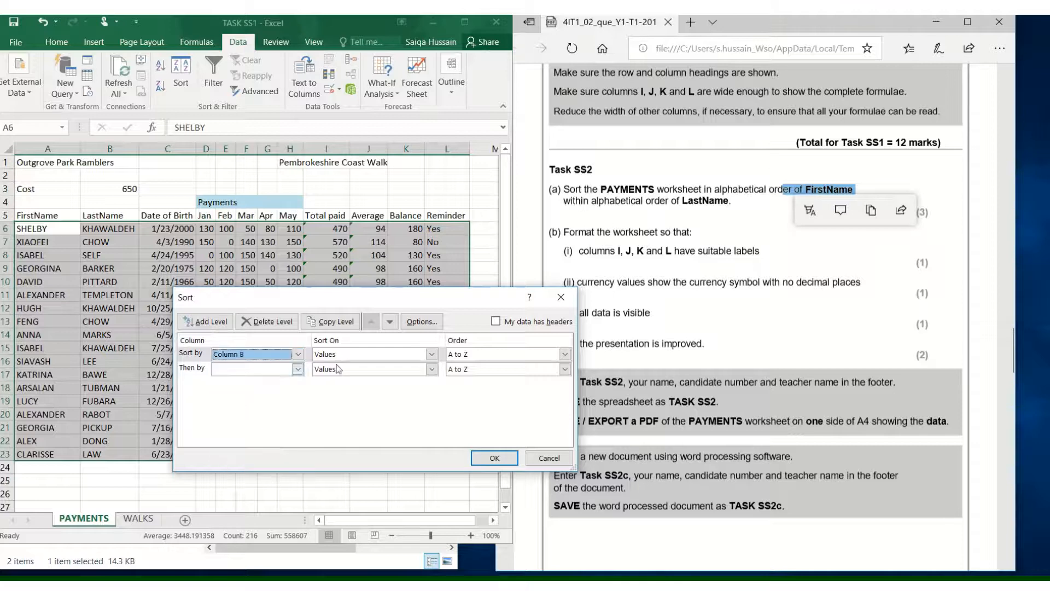
left_click(298, 369)
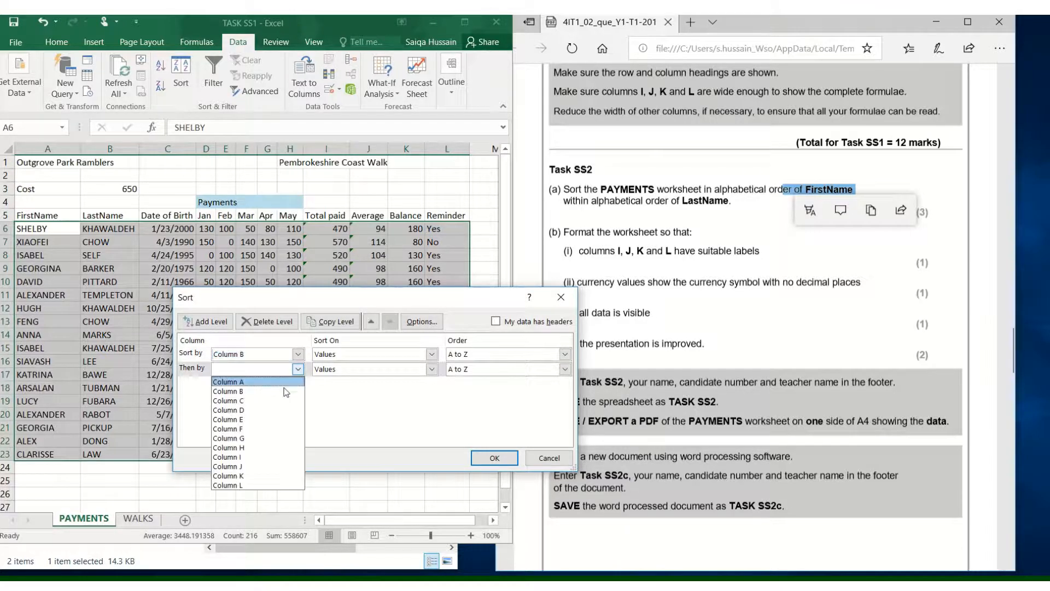
left_click(283, 383)
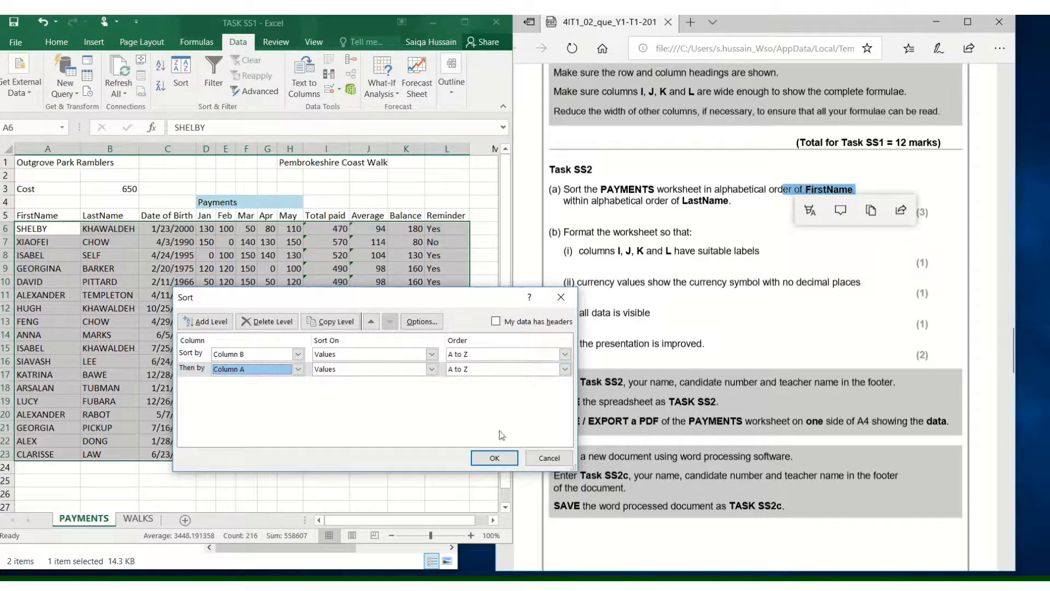
left_click(494, 459)
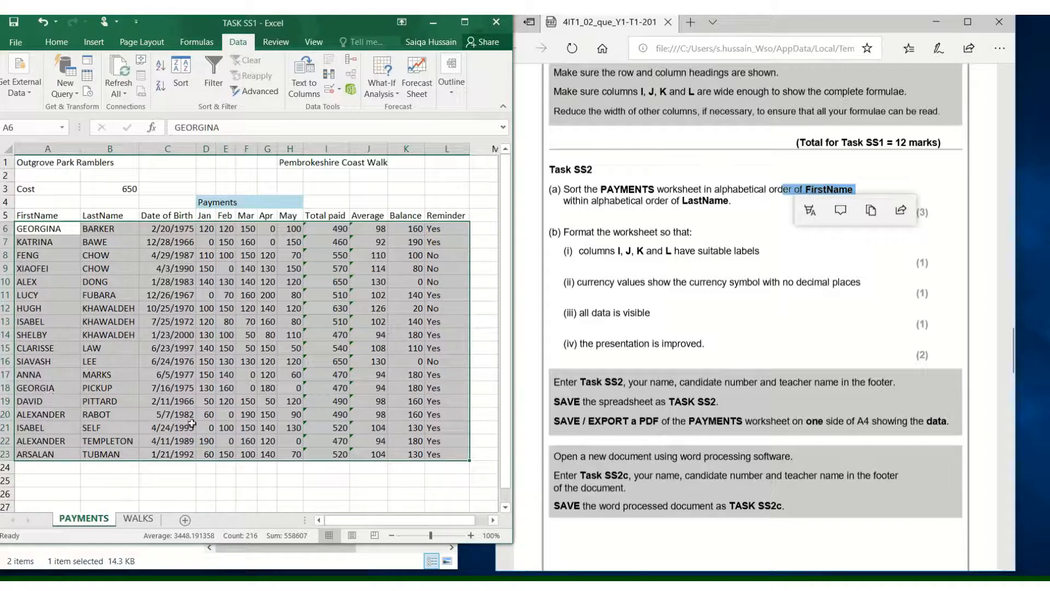
- Undo the last sort
left_click_drag(448, 427, 57, 427)
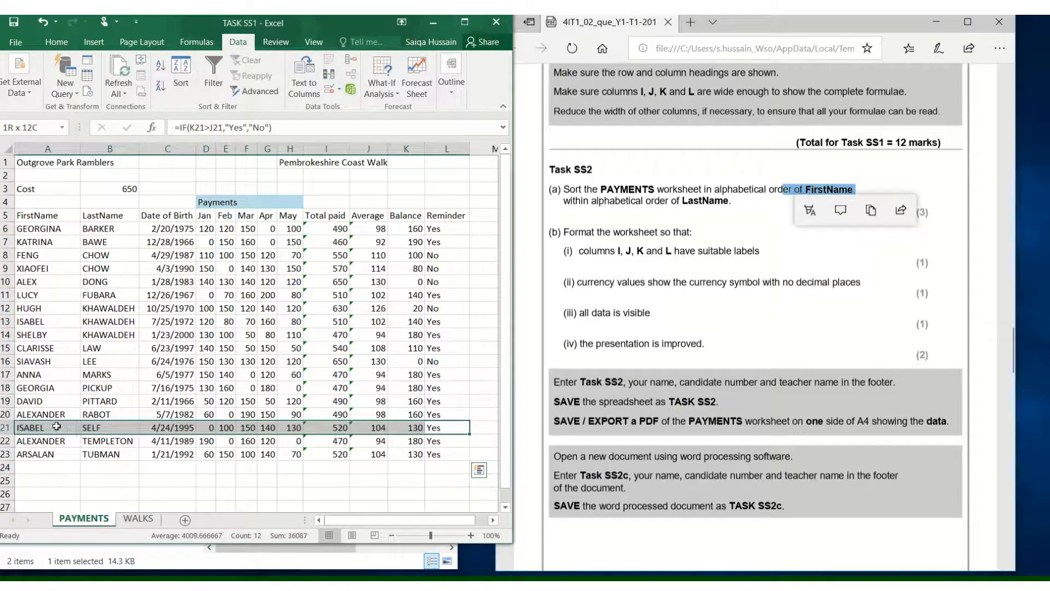
left_click_drag(443, 402, 65, 398)
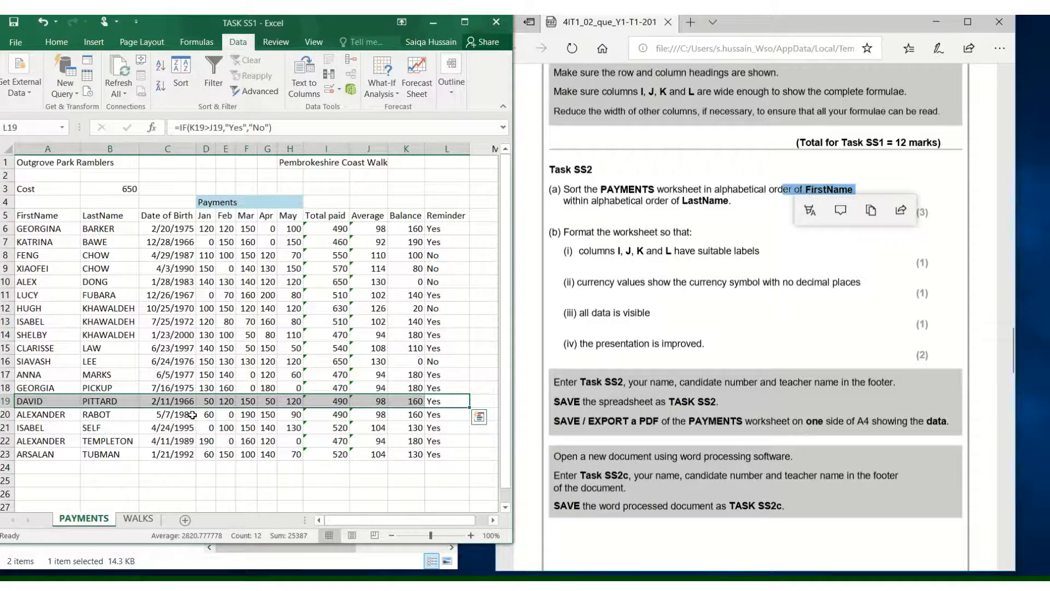
key("ctrl+z")
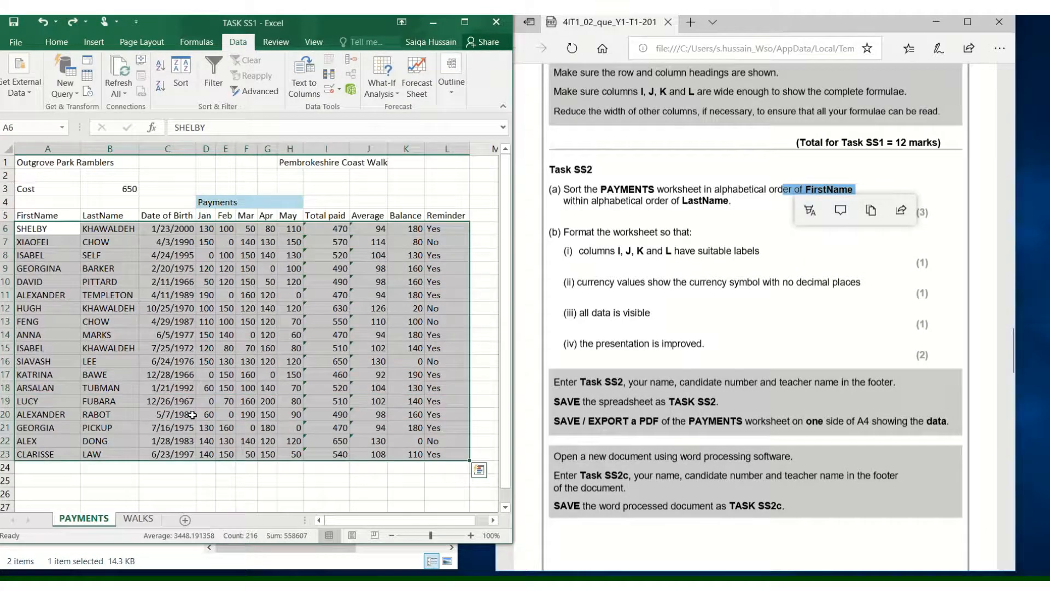
- Sort the table from row 5 with headers by LastName, then by FirstName, both A to Z
left_click(193, 414)
left_click(53, 227)
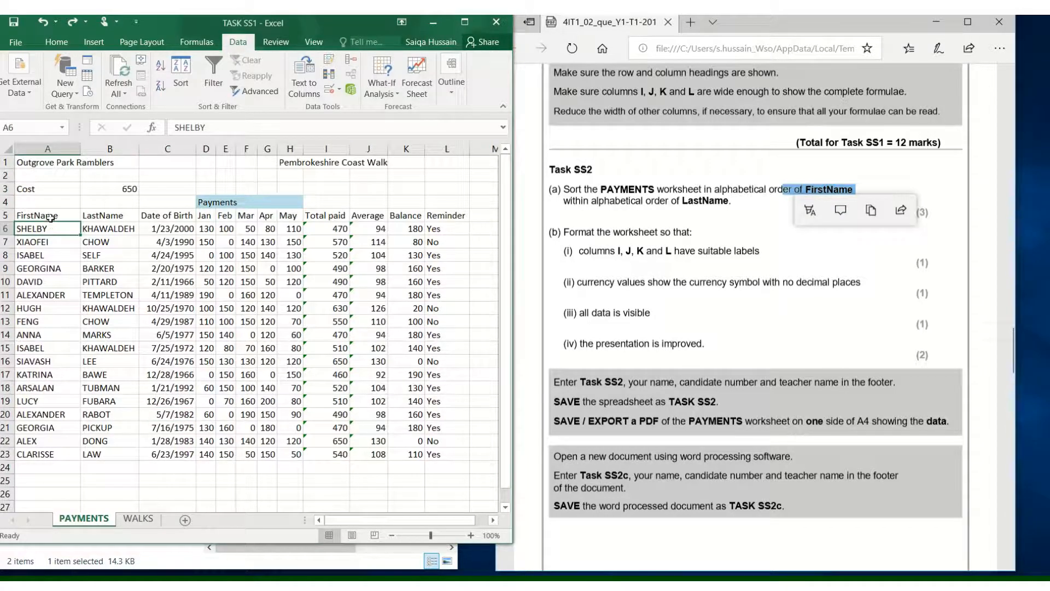
left_click_drag(50, 218, 444, 455)
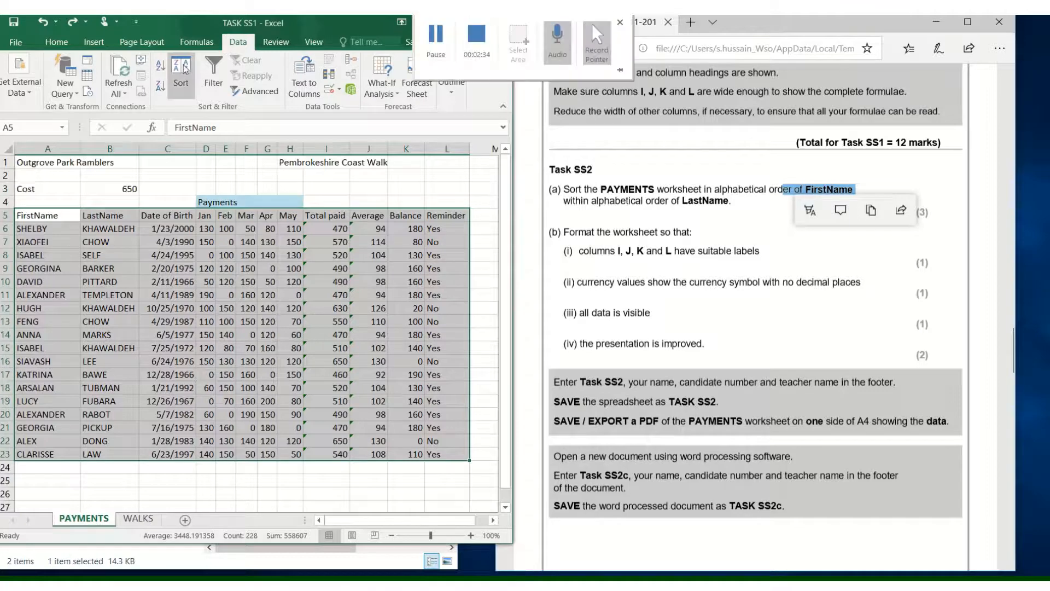
left_click(184, 68)
left_click(235, 356)
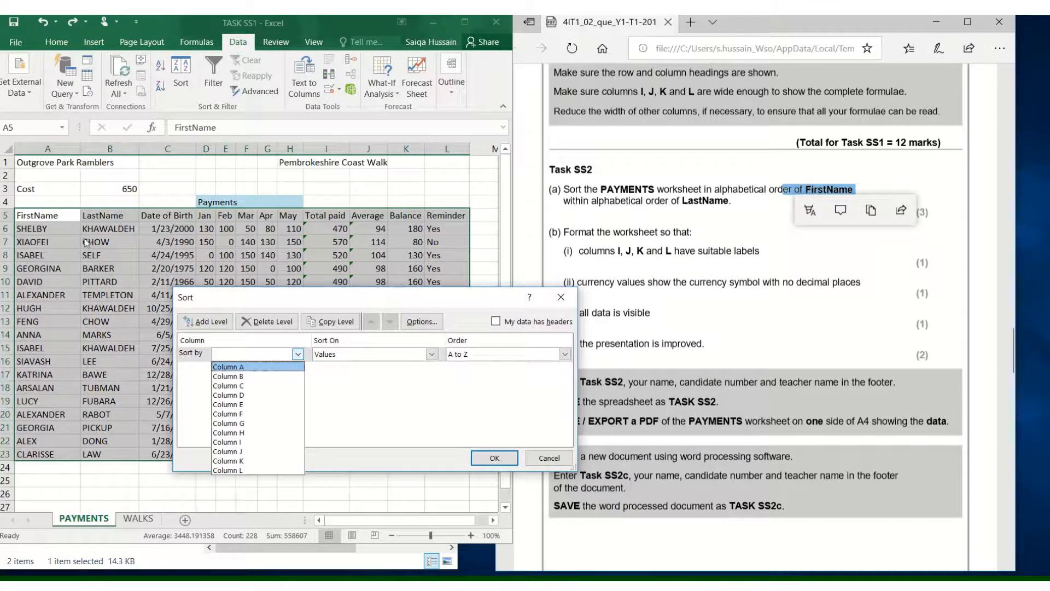
left_click(502, 326)
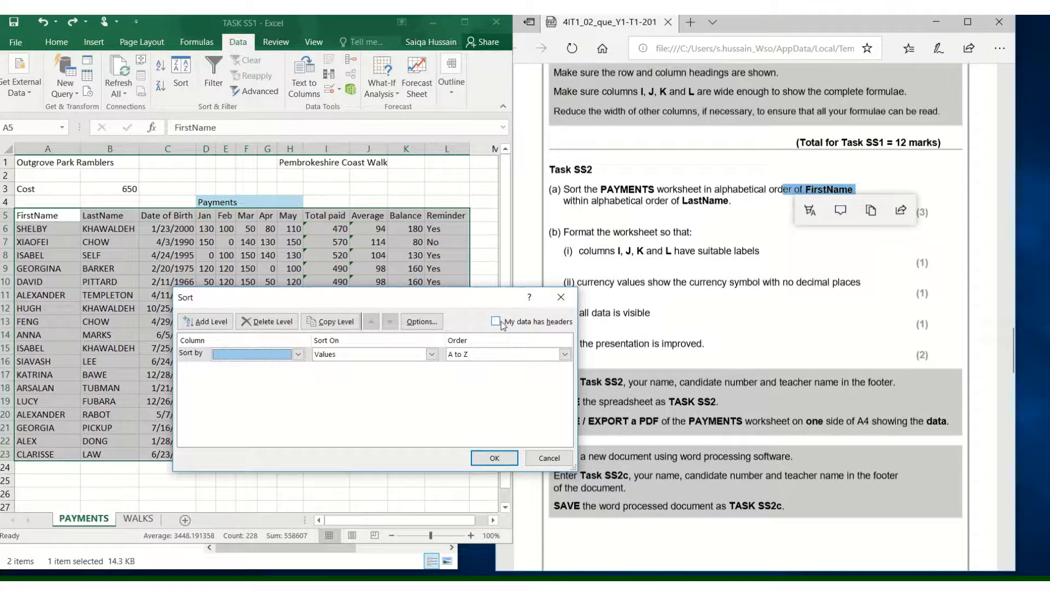
left_click(501, 325)
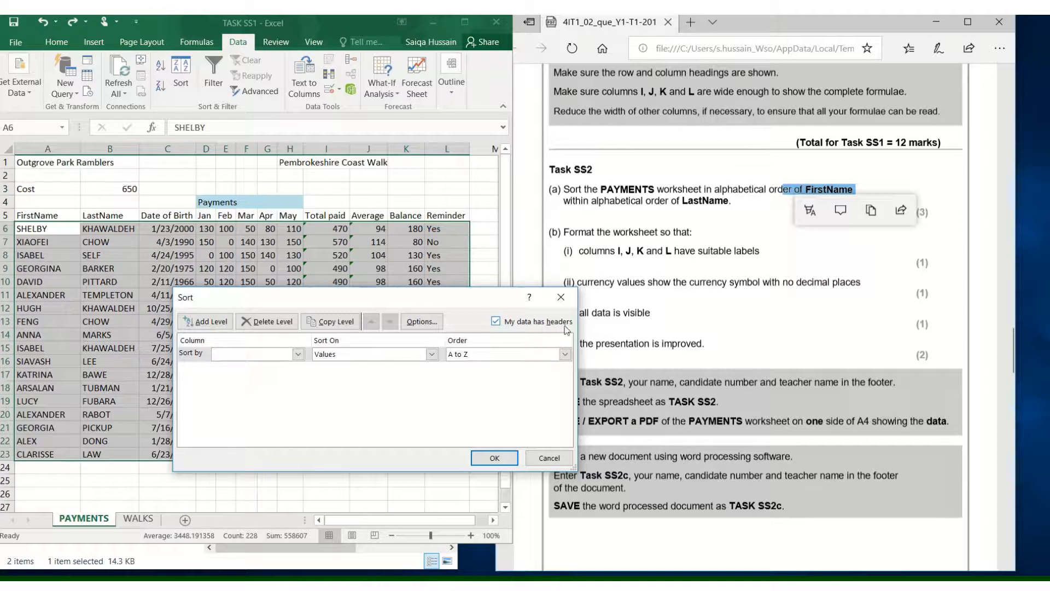
left_click(286, 353)
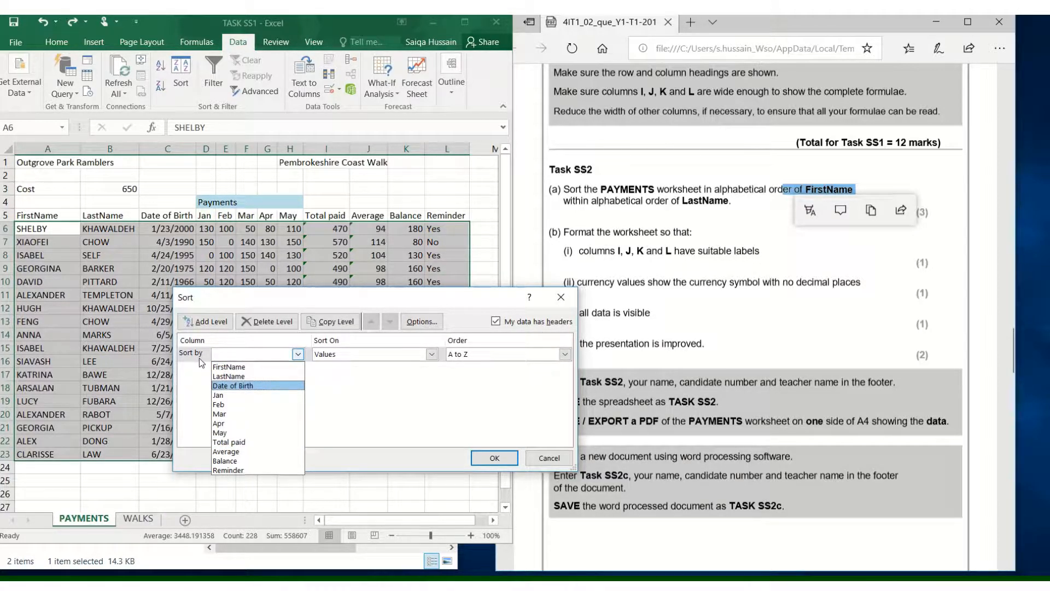
left_click(250, 376)
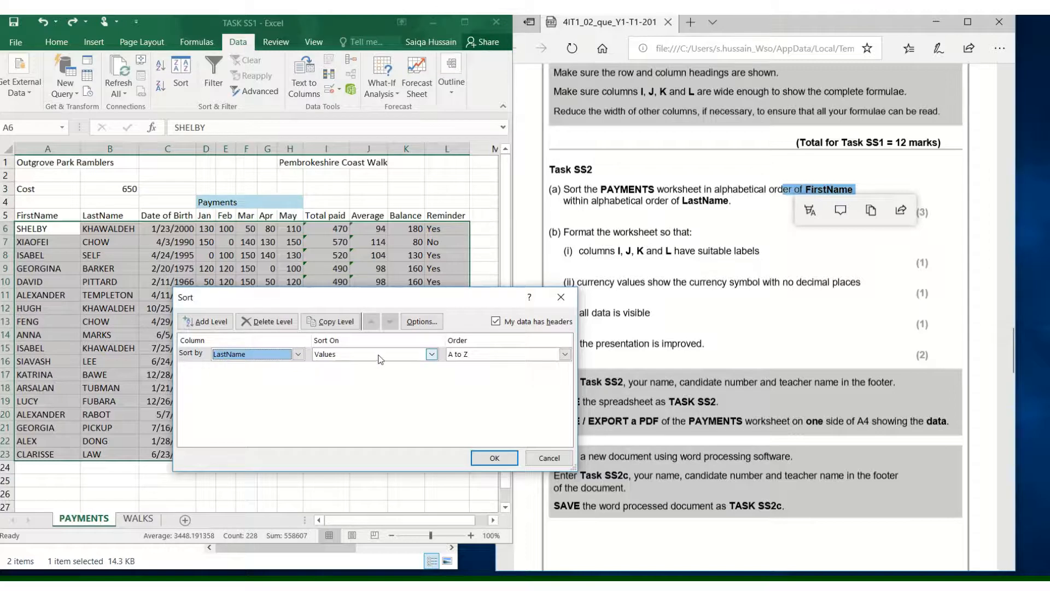
left_click(205, 321)
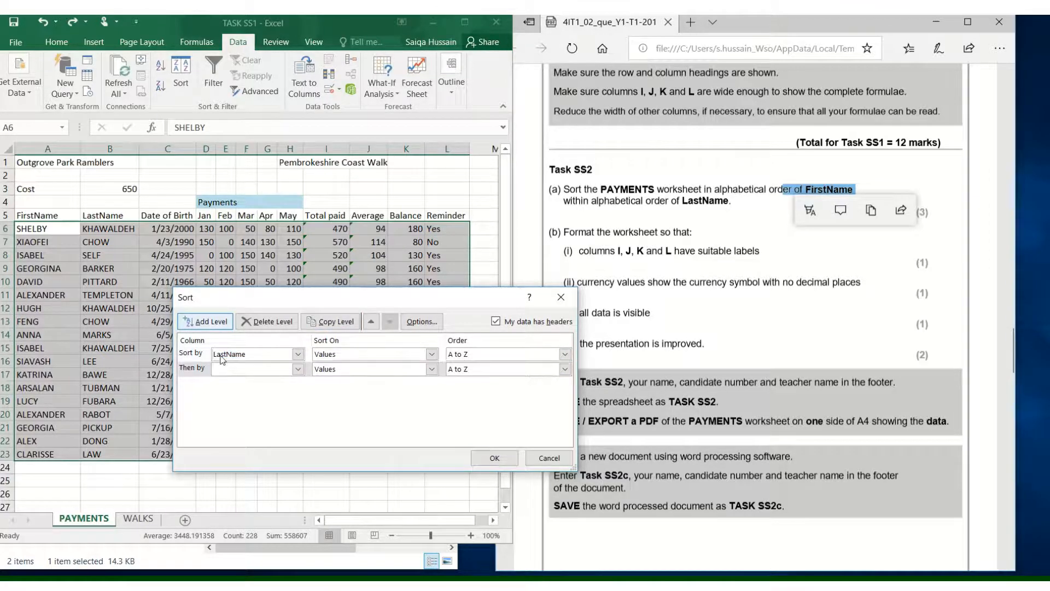
left_click(241, 369)
left_click(237, 380)
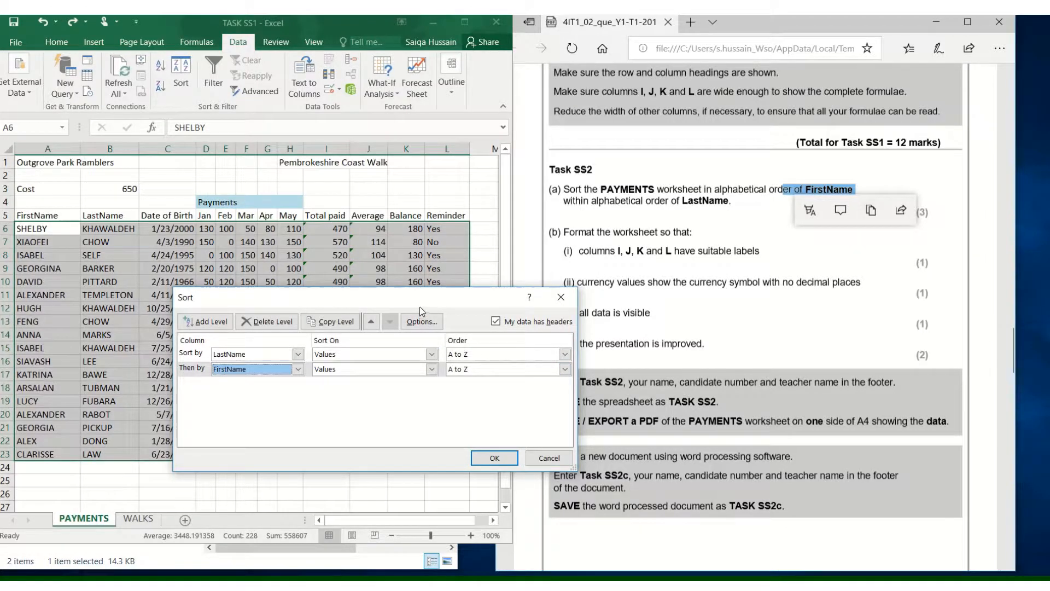
left_click_drag(419, 306, 261, 466)
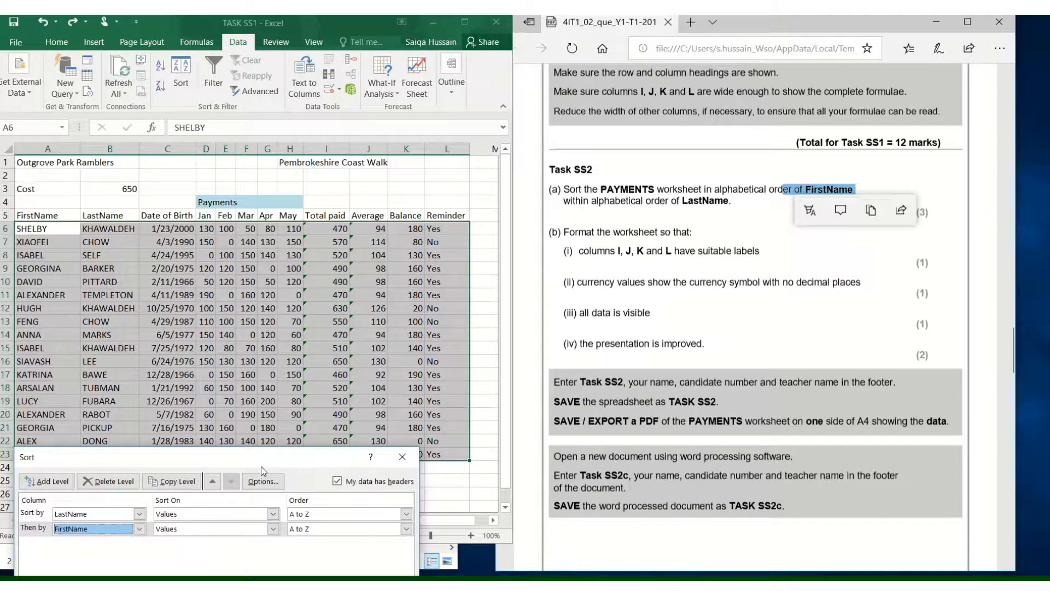
left_click_drag(261, 466, 563, 202)
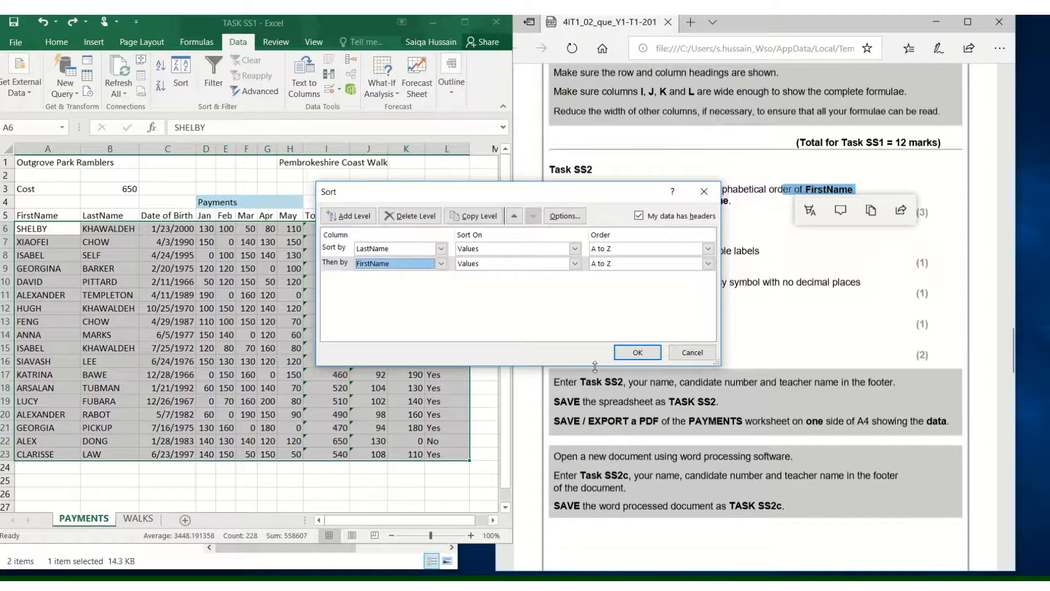
left_click(638, 353)
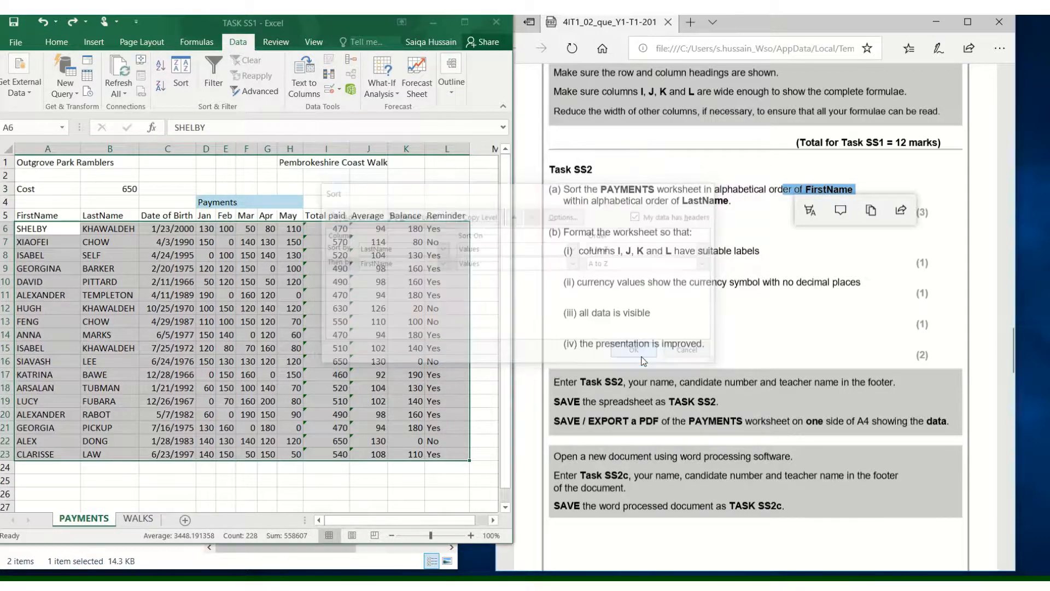
- Check the sorted names against the instructions and reread the requirement for labels on columns I, J, K and L
left_click(291, 337)
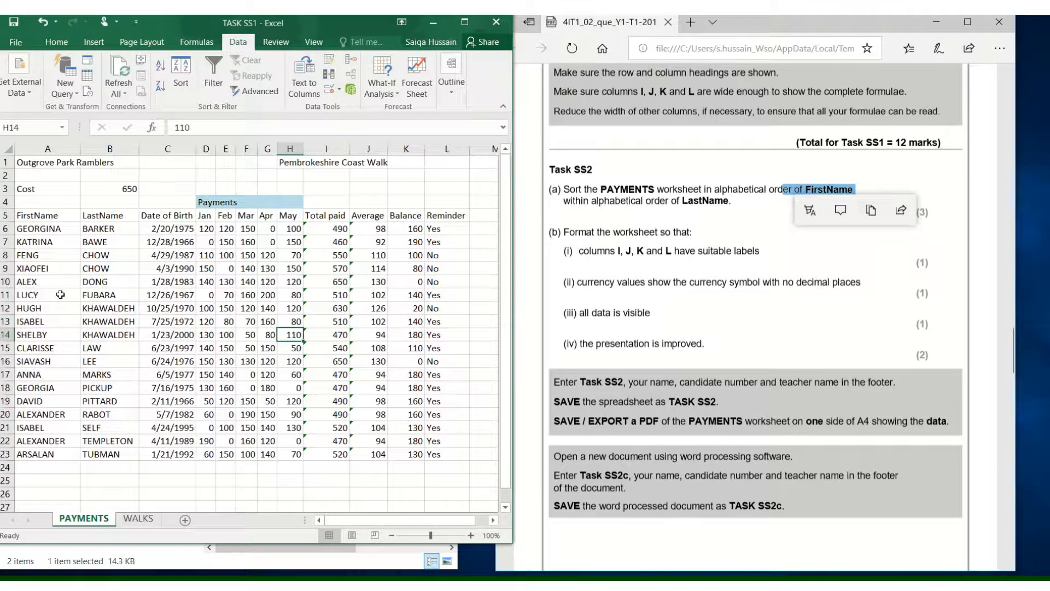
left_click(6, 281)
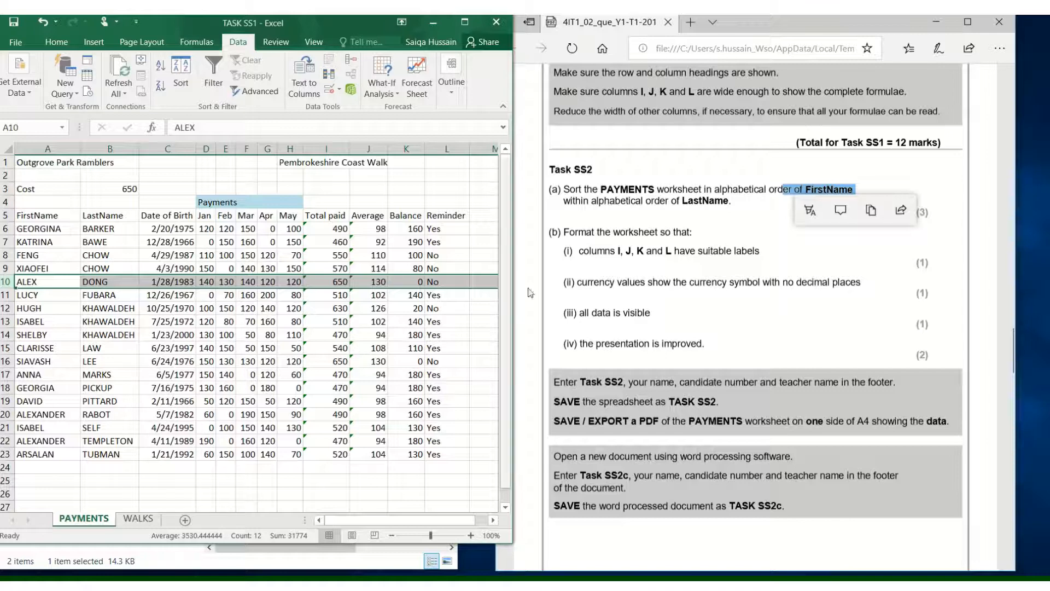
left_click(109, 348)
left_click(749, 244)
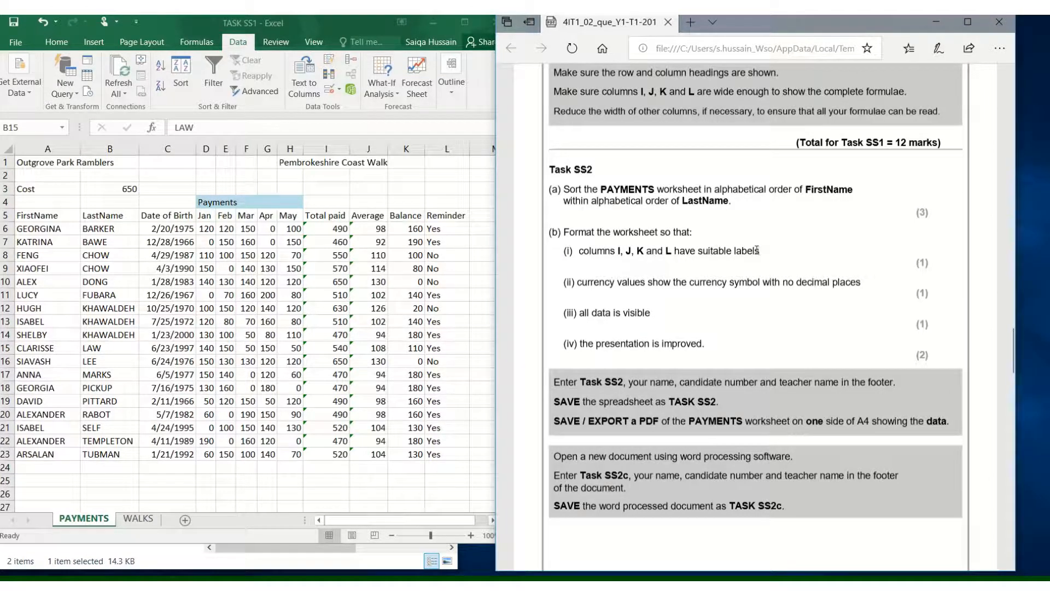
left_click_drag(744, 250, 740, 252)
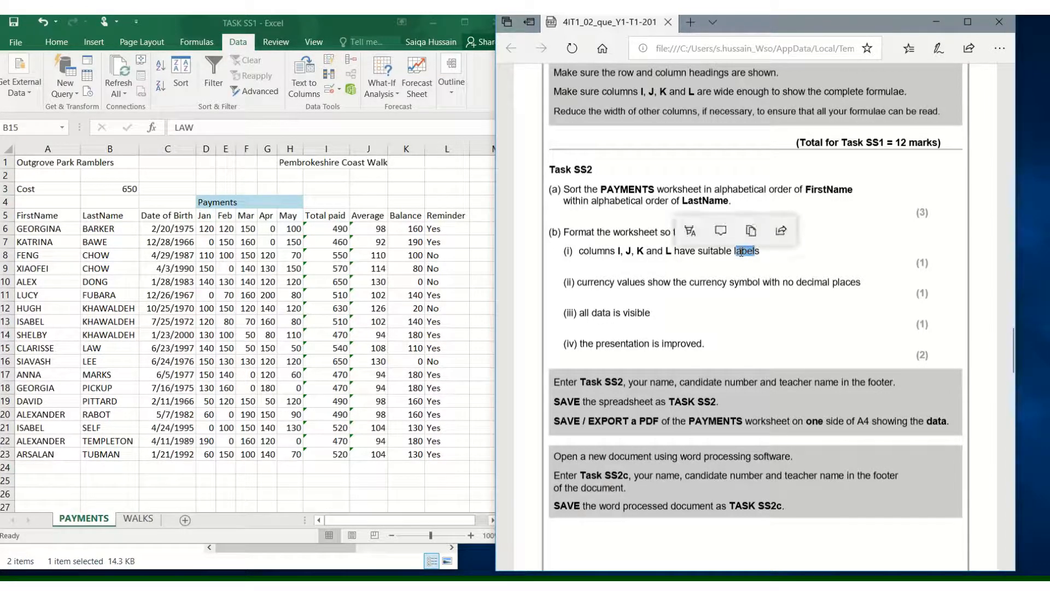
left_click(439, 309)
left_click(640, 246)
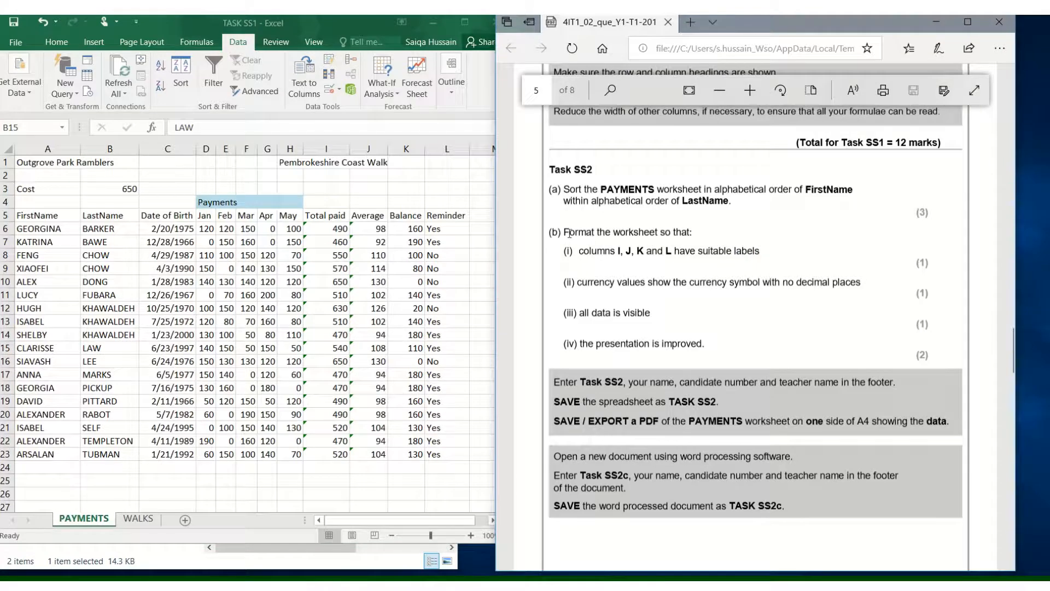
left_click_drag(569, 234, 594, 235)
left_click(602, 271)
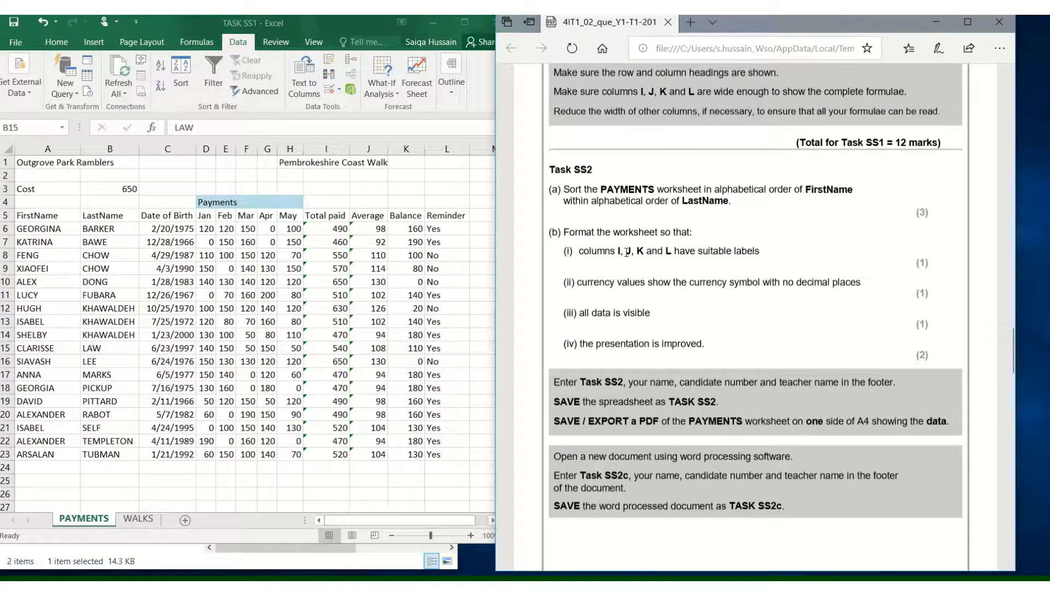
left_click(384, 269)
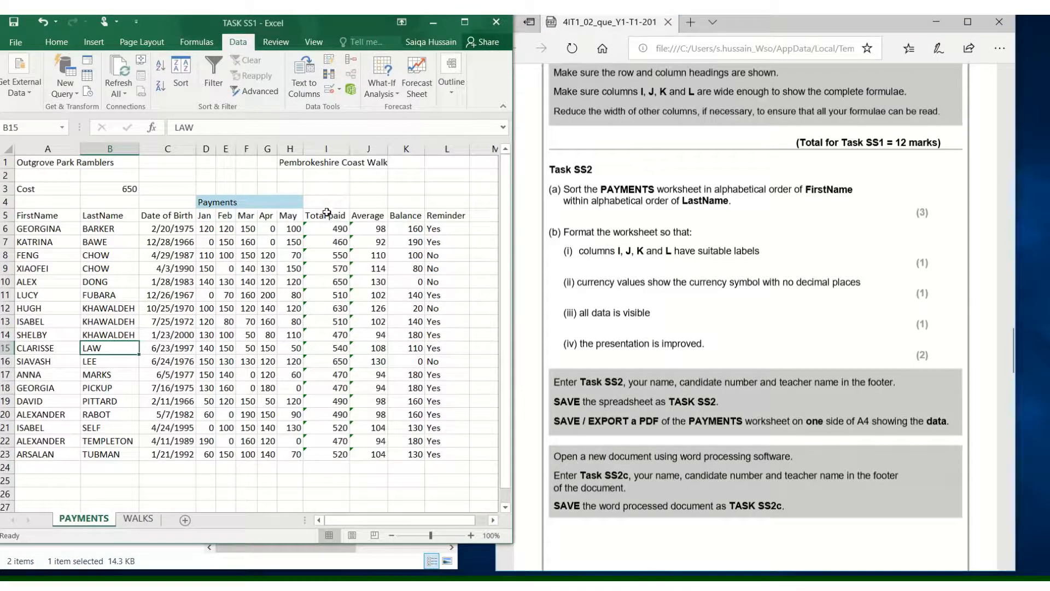
- Relabel the column J heading as 'Average of payments' and widen column J to fit it
left_click_drag(326, 213, 448, 215)
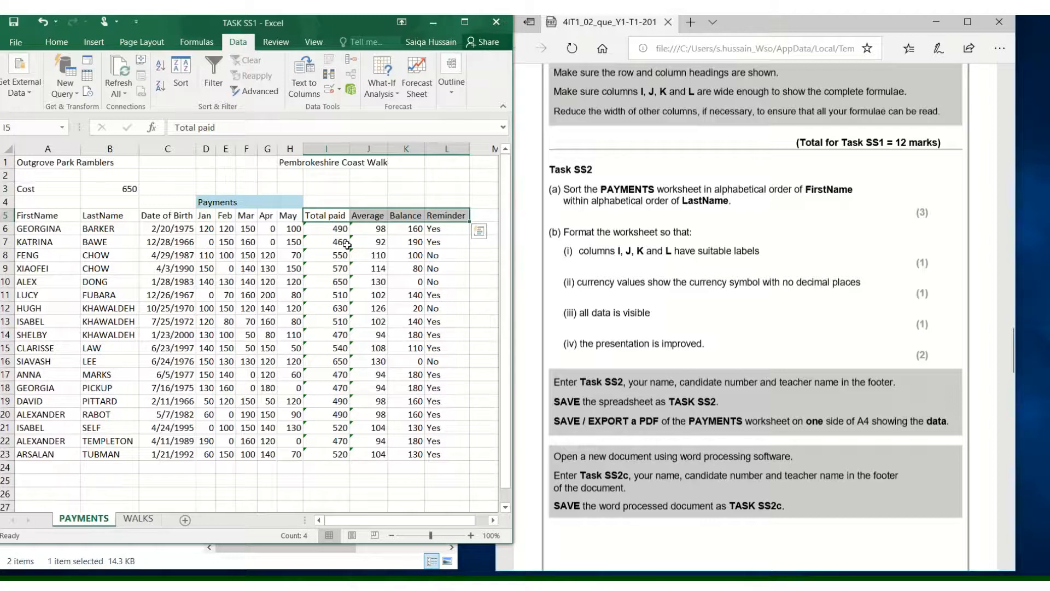
left_click(321, 214)
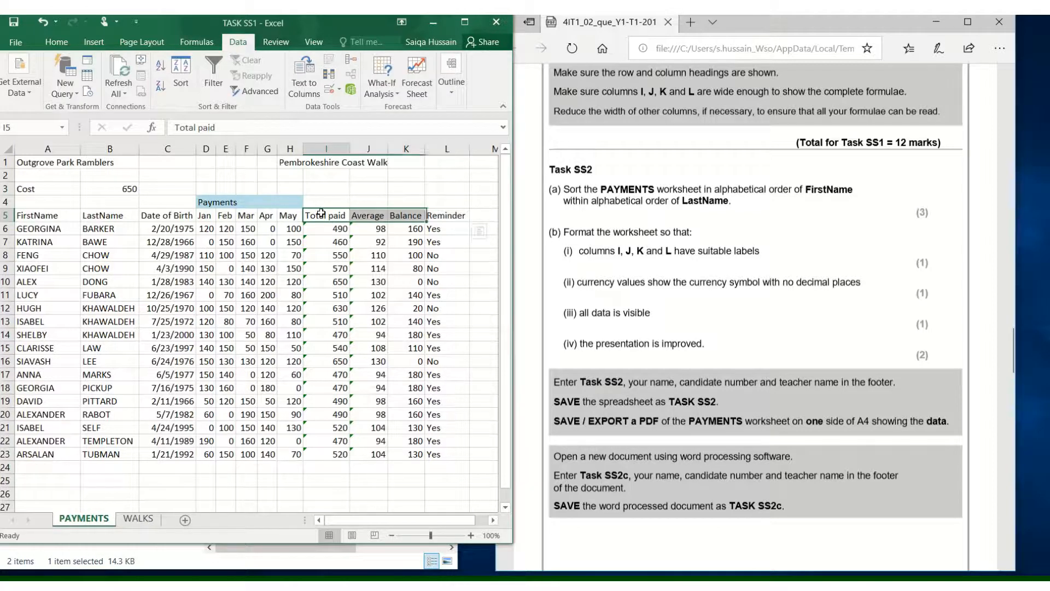
left_click(378, 215)
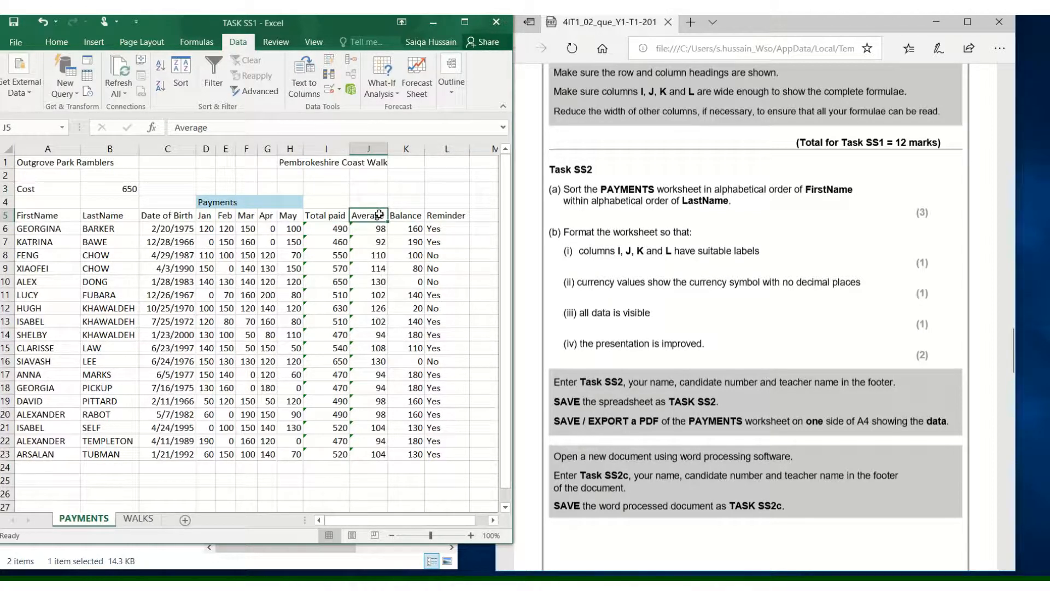
left_click(416, 213)
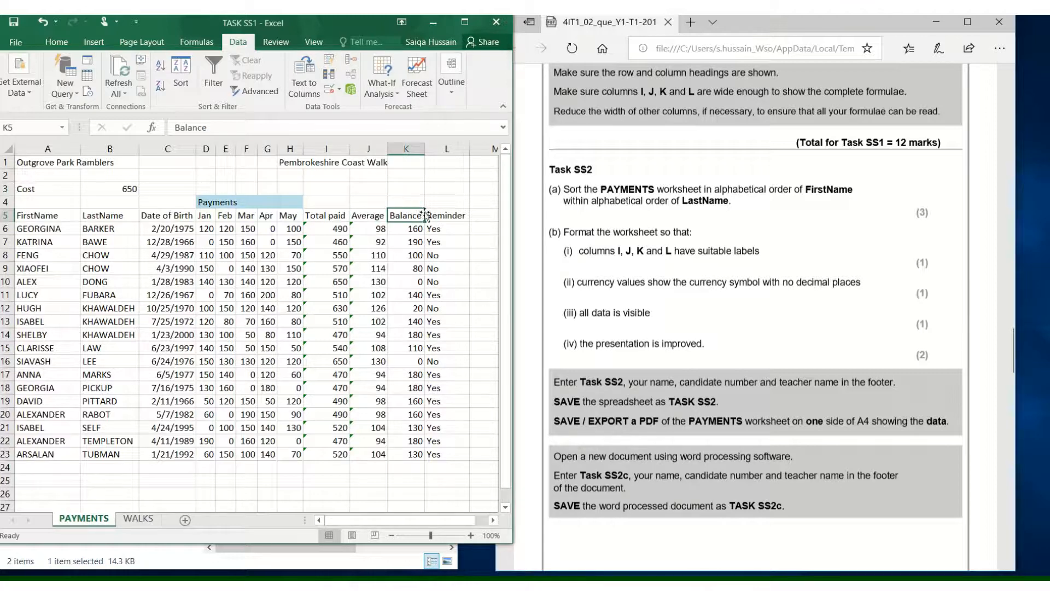
left_click(447, 214)
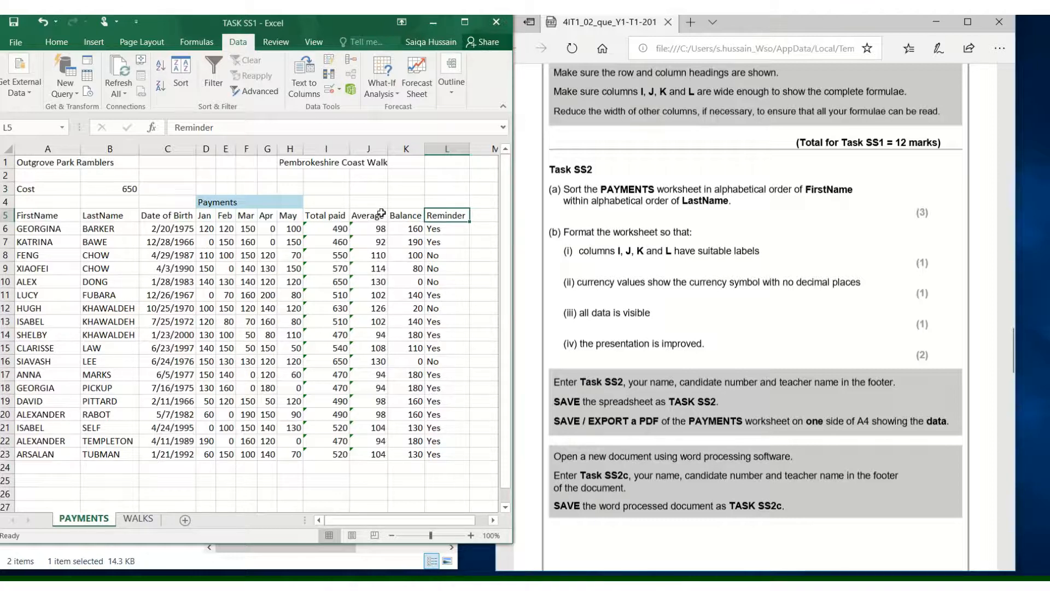
double_click(384, 217)
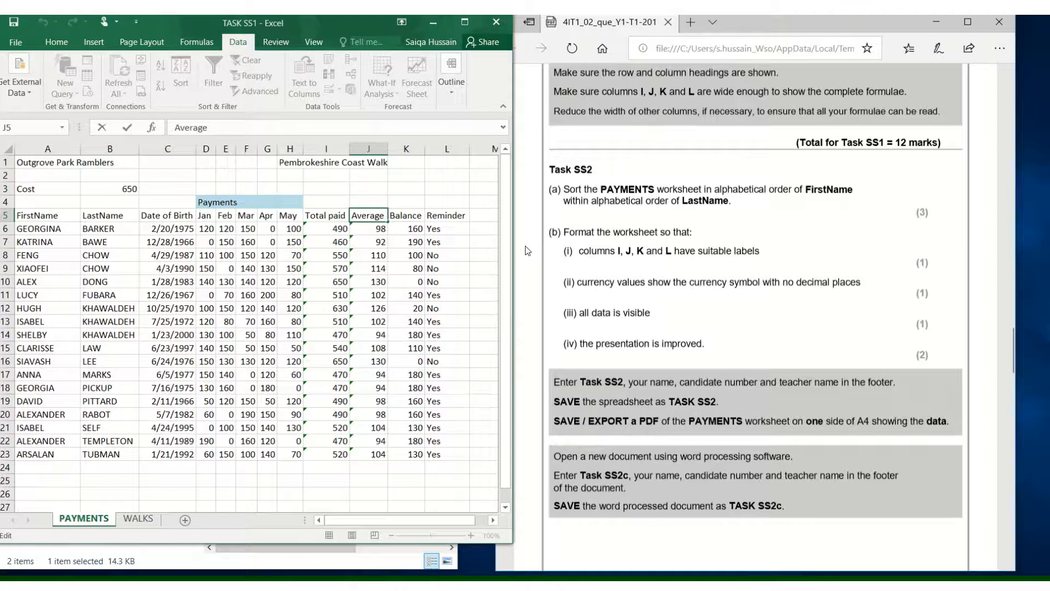
type("of paymeny")
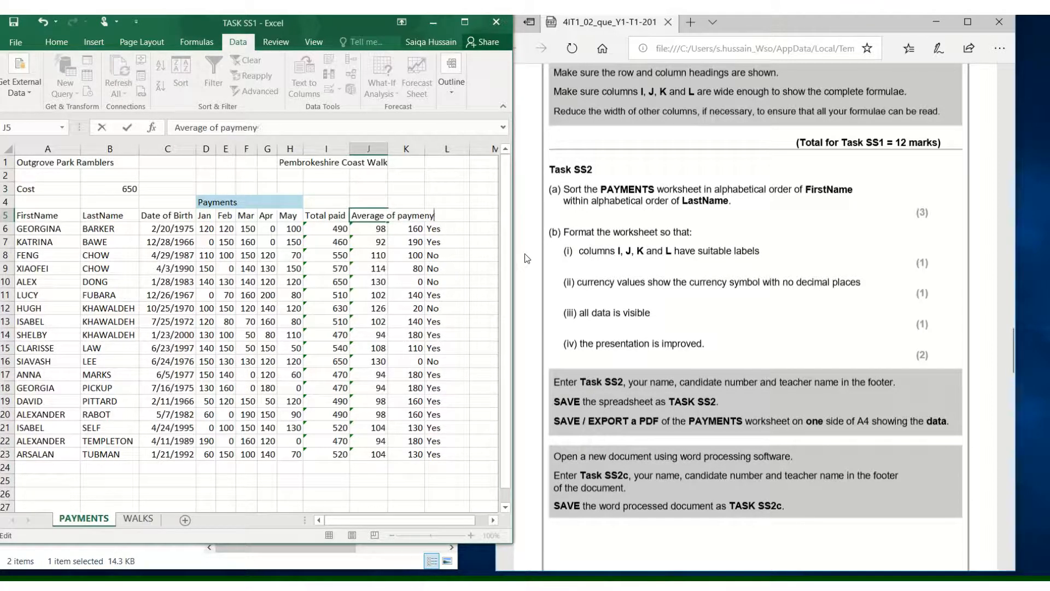
type("sts")
key("Return")
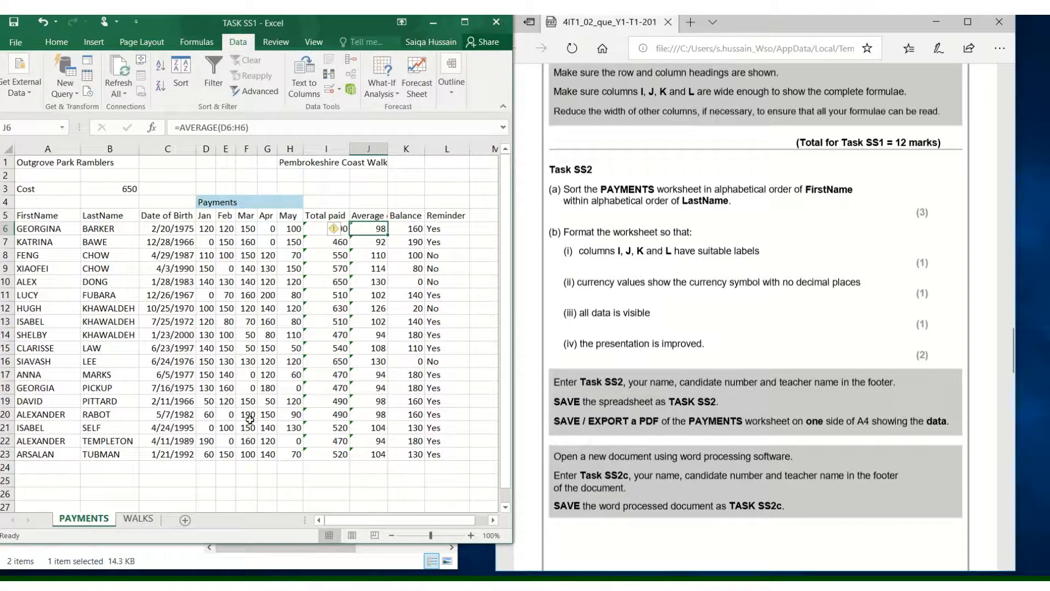
left_click(383, 214)
left_click_drag(388, 149, 440, 155)
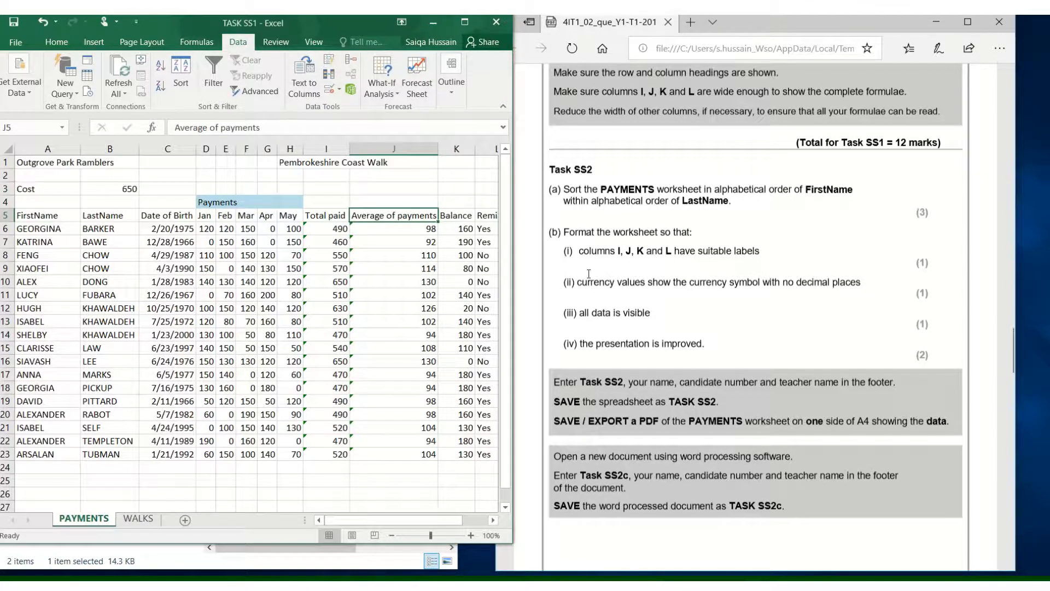
- Read the currency-formatting requirement and inspect the payment values across the worksheet at a smaller zoom
left_click_drag(588, 282, 853, 285)
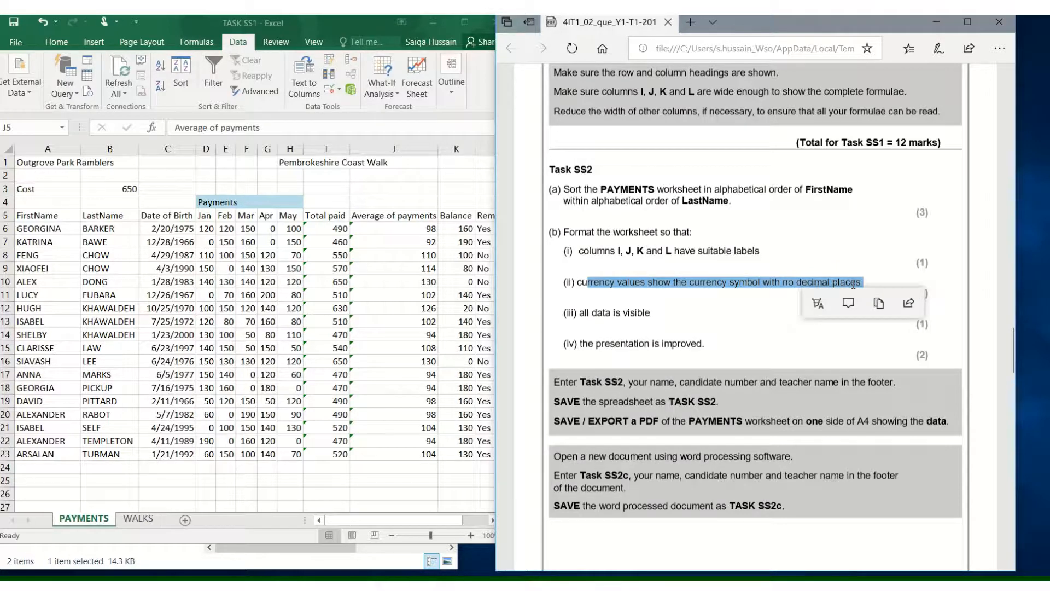
left_click(590, 298)
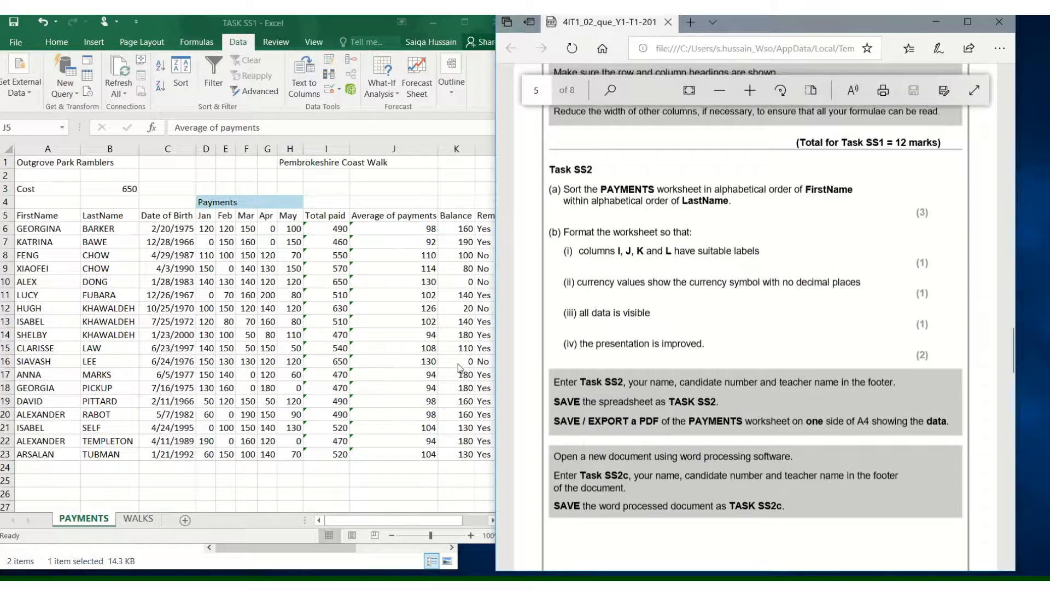
left_click(443, 464)
left_click(392, 535)
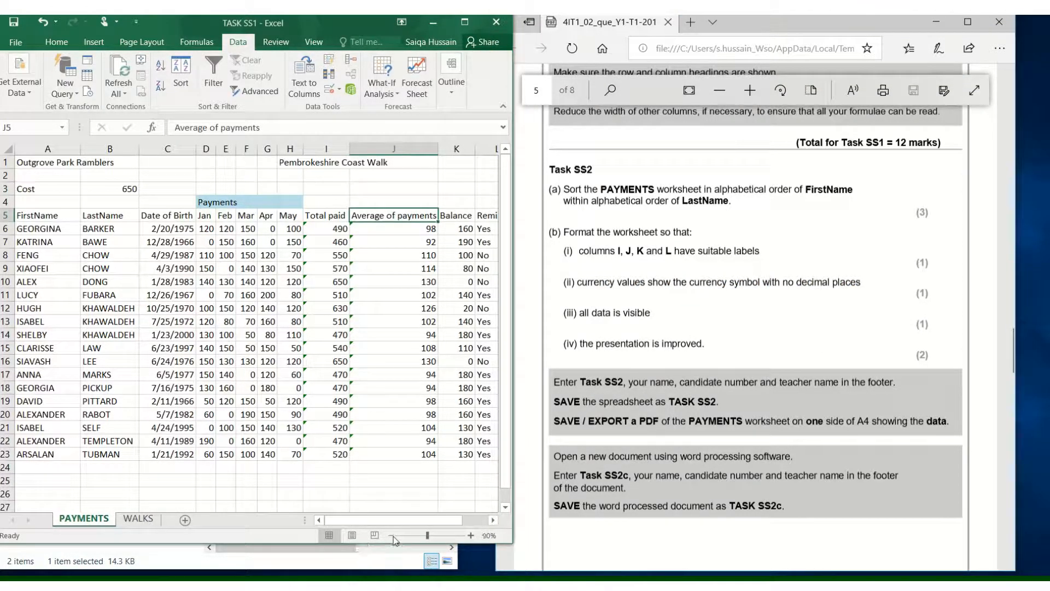
left_click(392, 535)
left_click(193, 317)
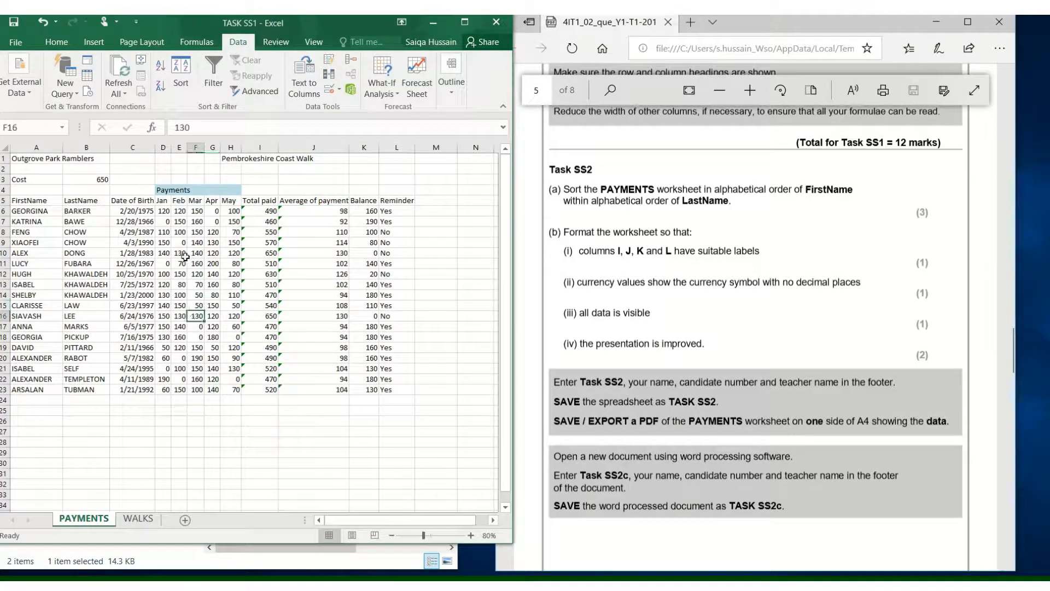
left_click(181, 254)
left_click(223, 232)
left_click(211, 303)
left_click(180, 357)
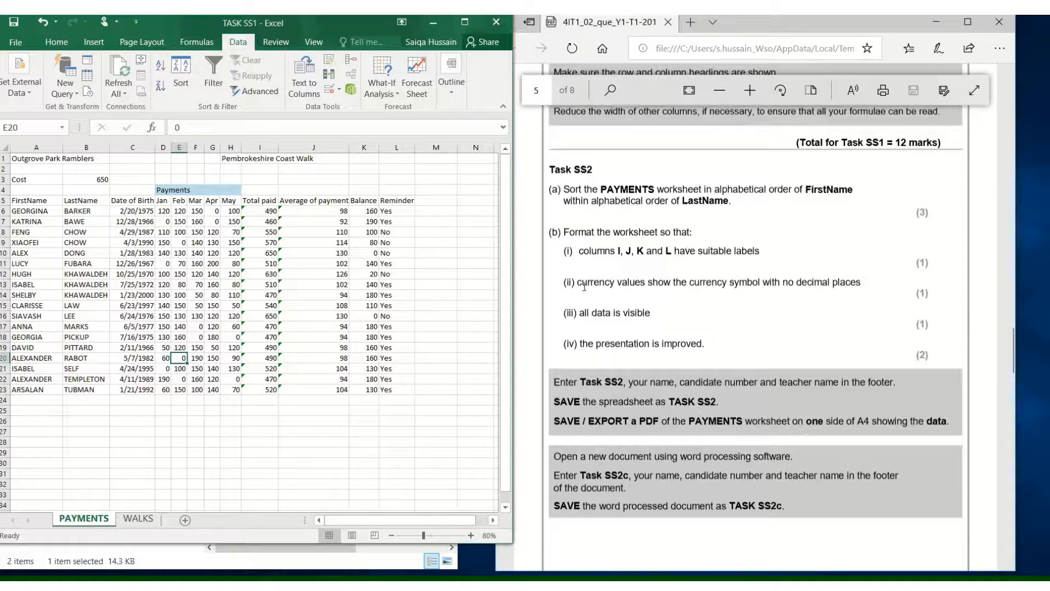
triple_click(626, 289)
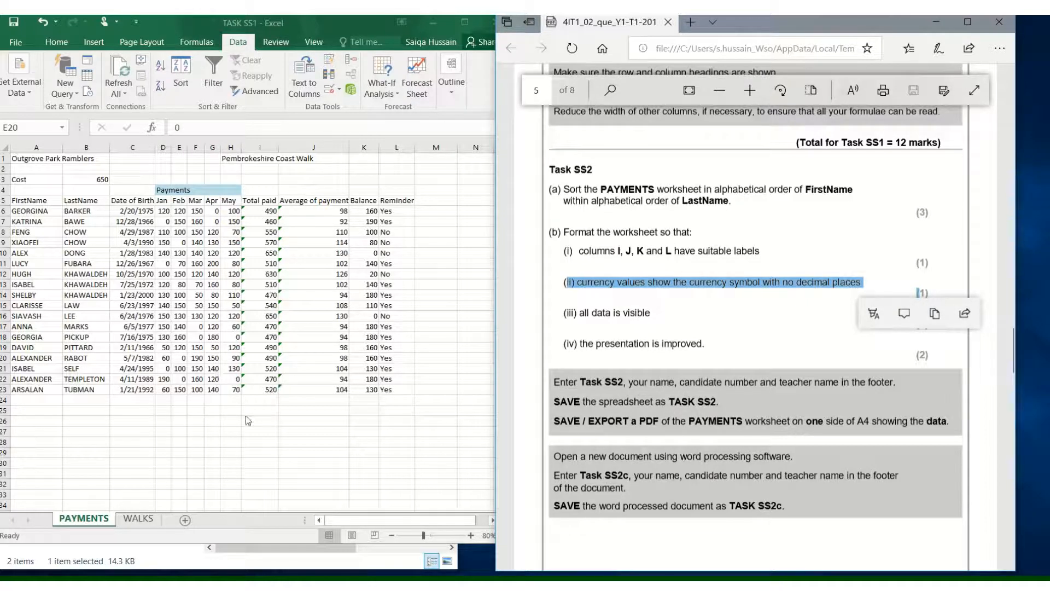
left_click(190, 249)
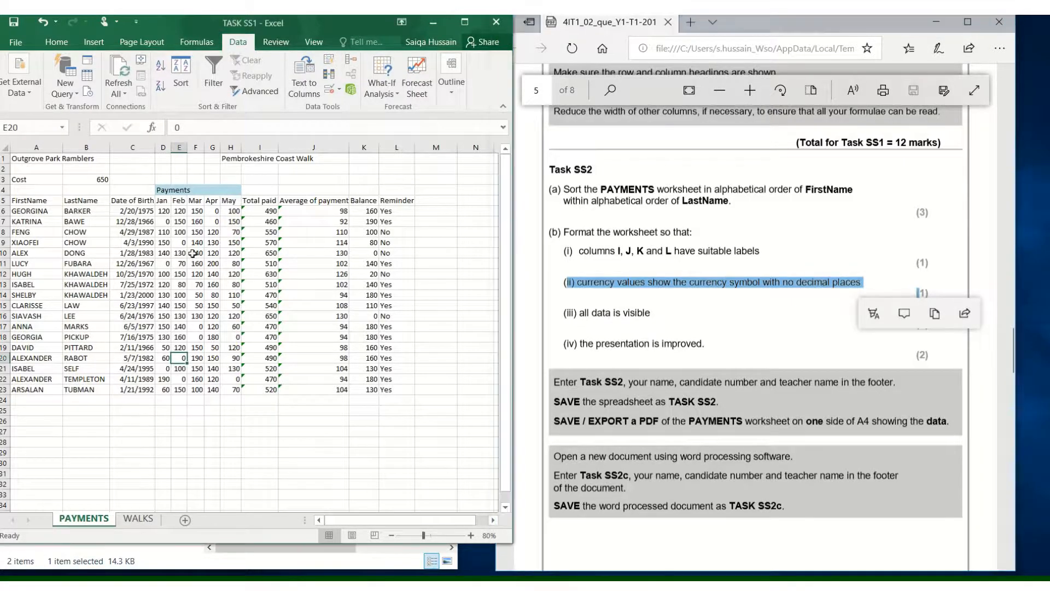
- Format the payment and total values in D6:K23 as Currency with the AED symbol and 0 decimal places
left_click_drag(162, 206, 234, 390)
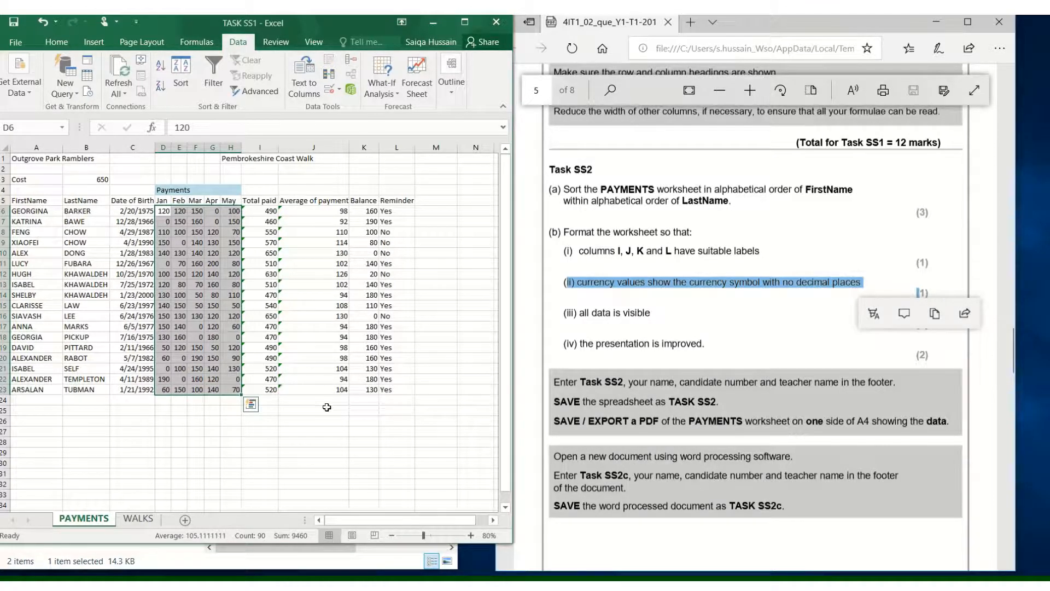
left_click(363, 453)
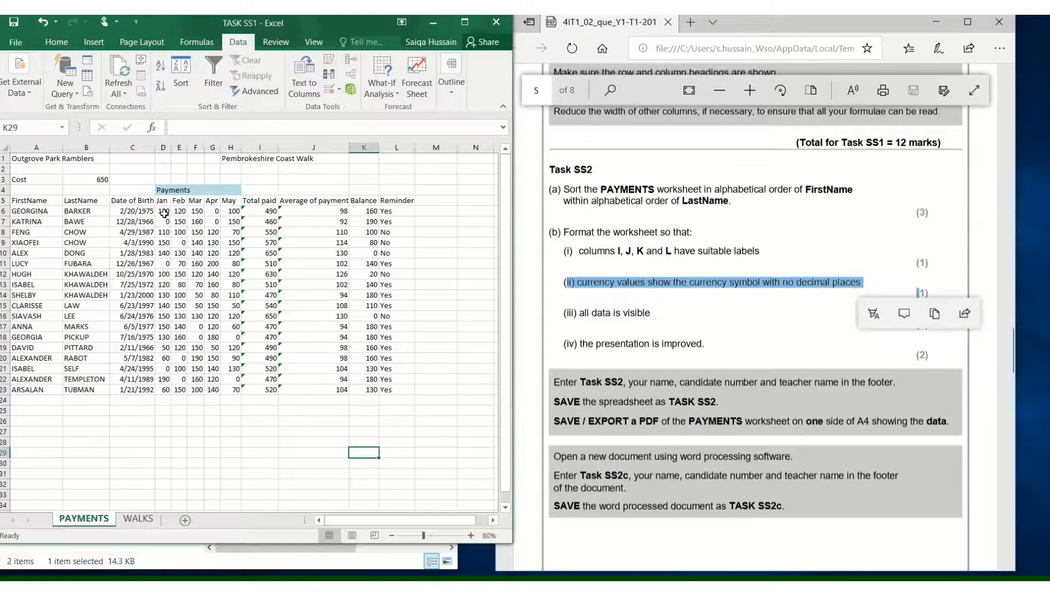
left_click_drag(164, 213, 362, 386)
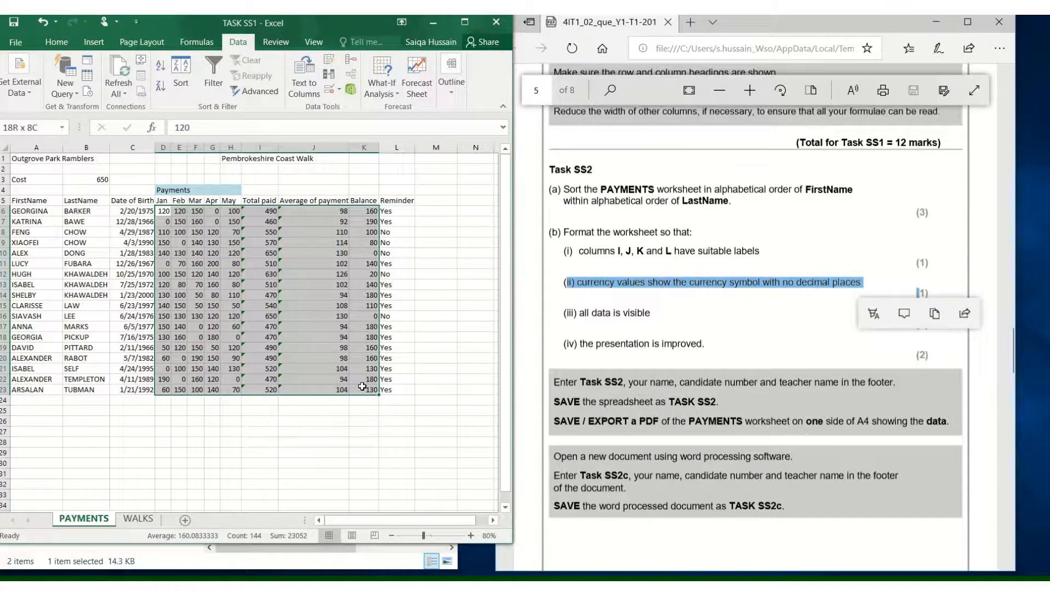
left_click_drag(362, 387, 362, 387)
right_click(323, 272)
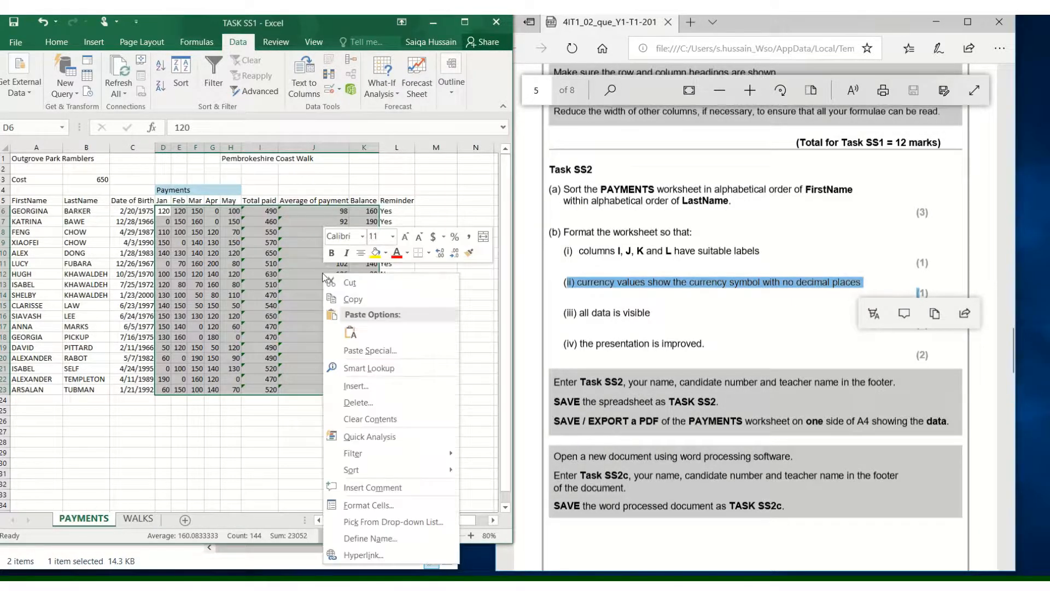
left_click(370, 505)
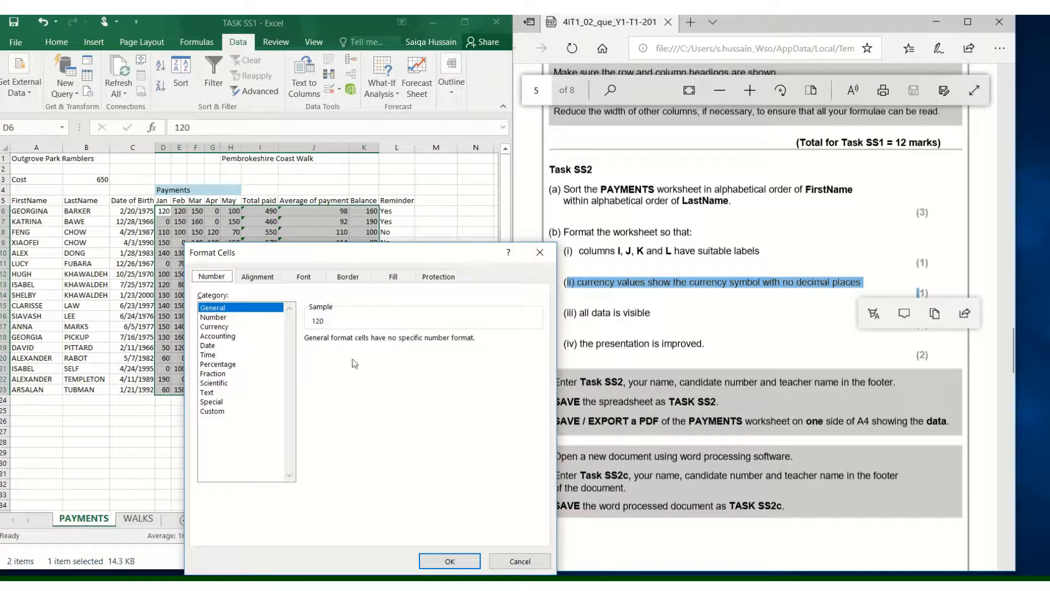
left_click_drag(358, 257, 583, 197)
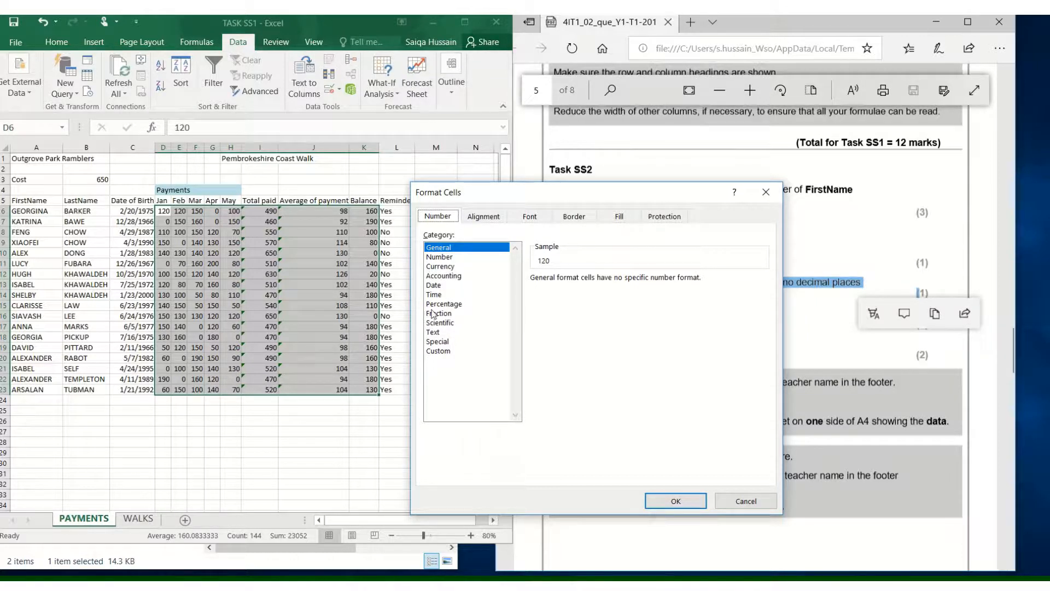
left_click(439, 267)
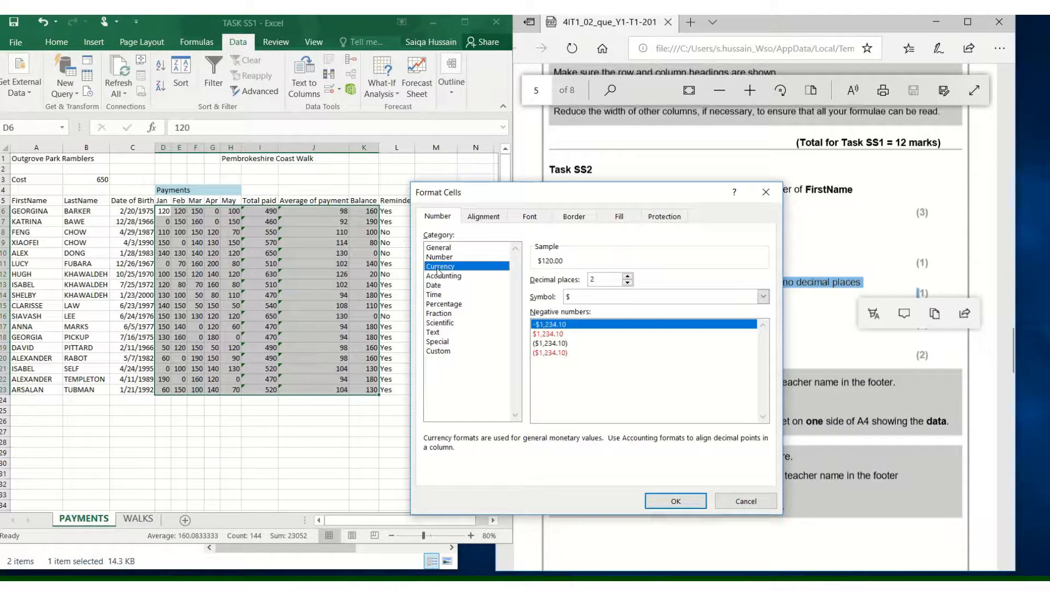
left_click_drag(656, 192, 536, 165)
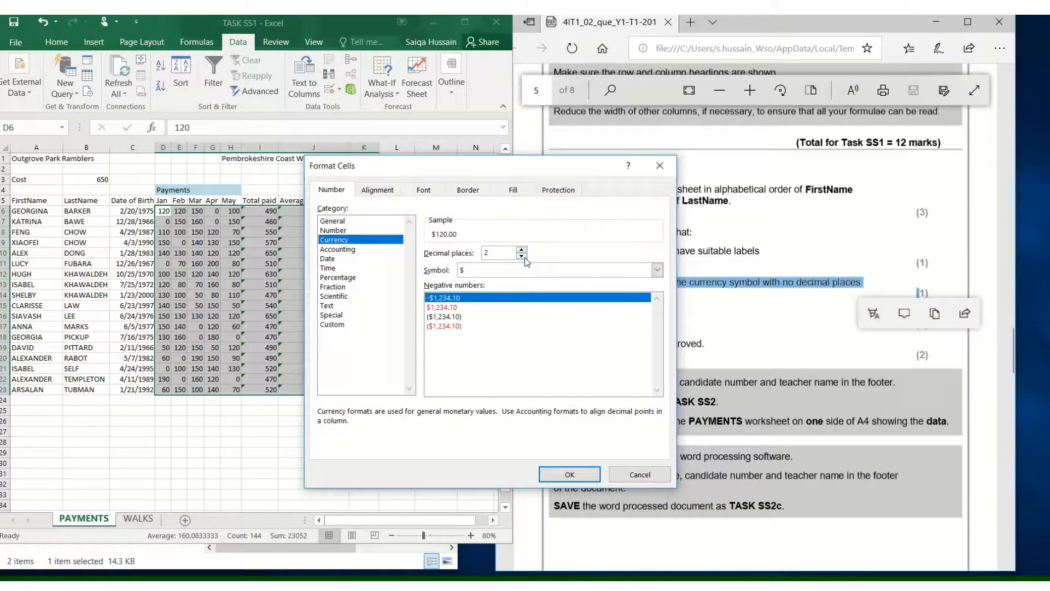
left_click(521, 255)
left_click(522, 256)
left_click_drag(529, 169, 426, 126)
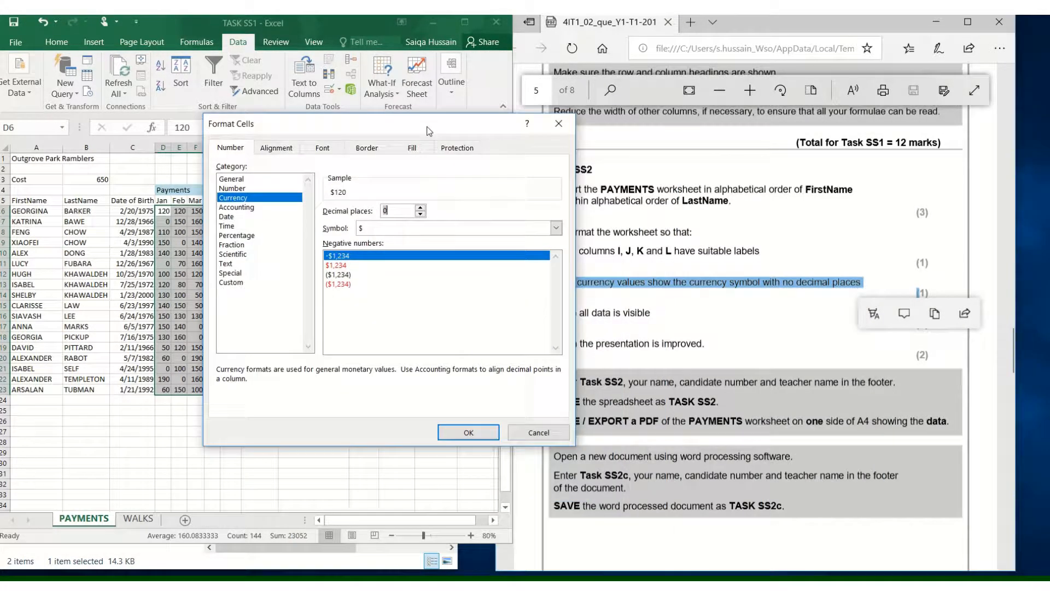
left_click(365, 230)
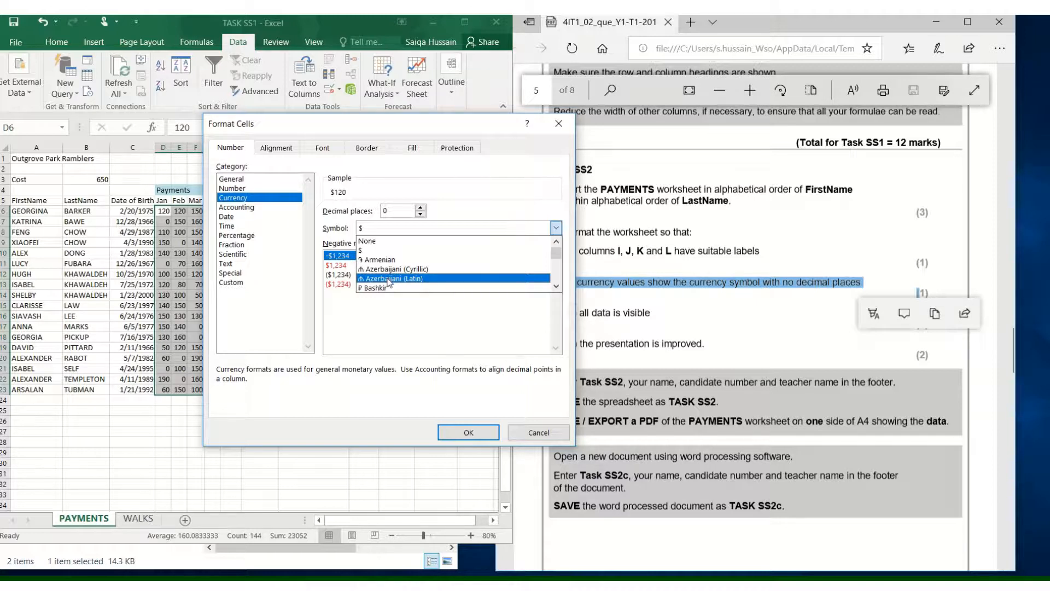
key("a")
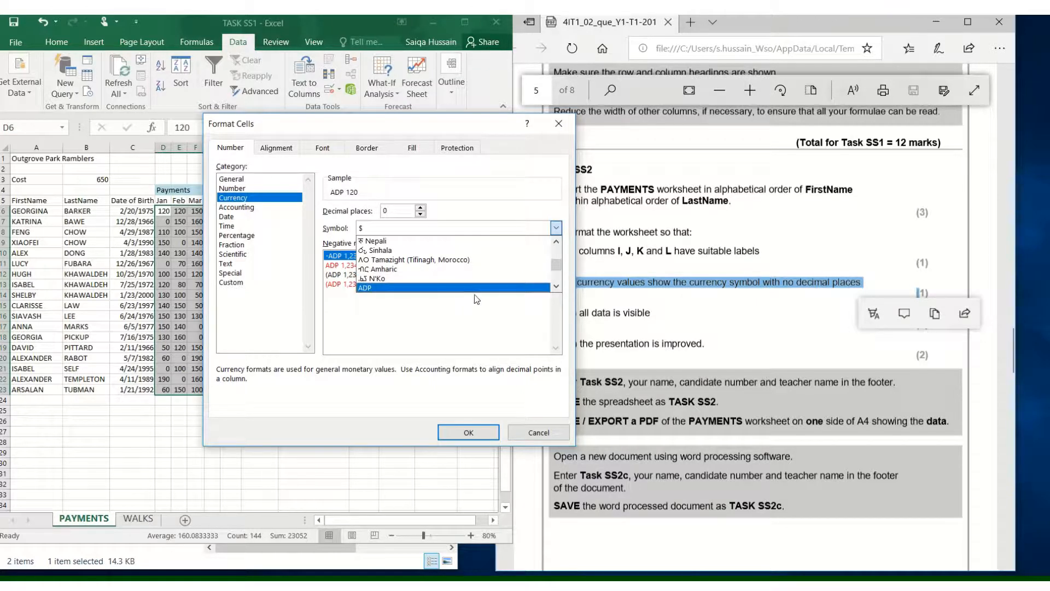
left_click(556, 287)
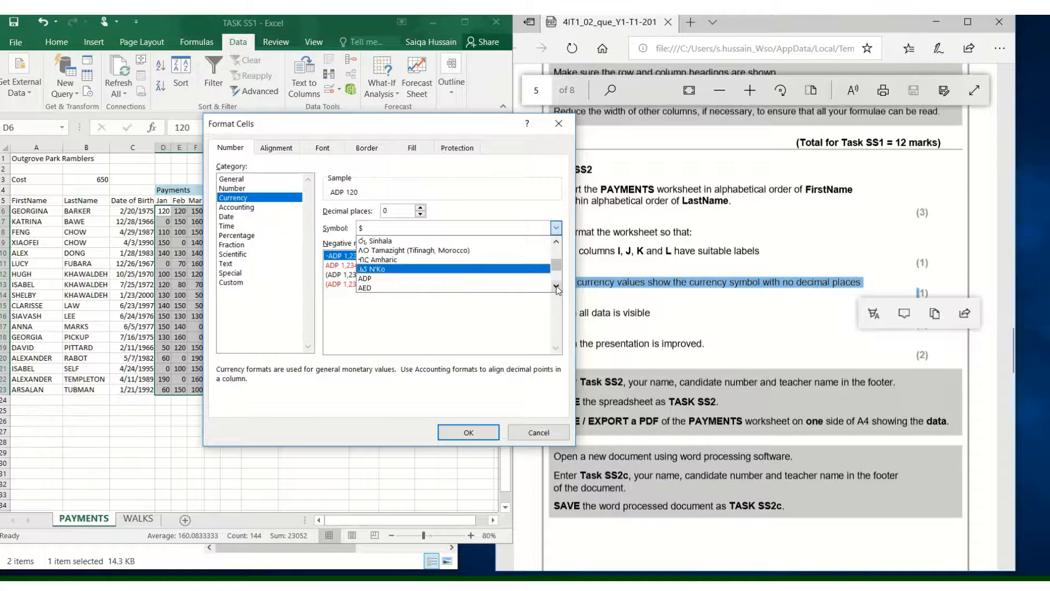
left_click(371, 289)
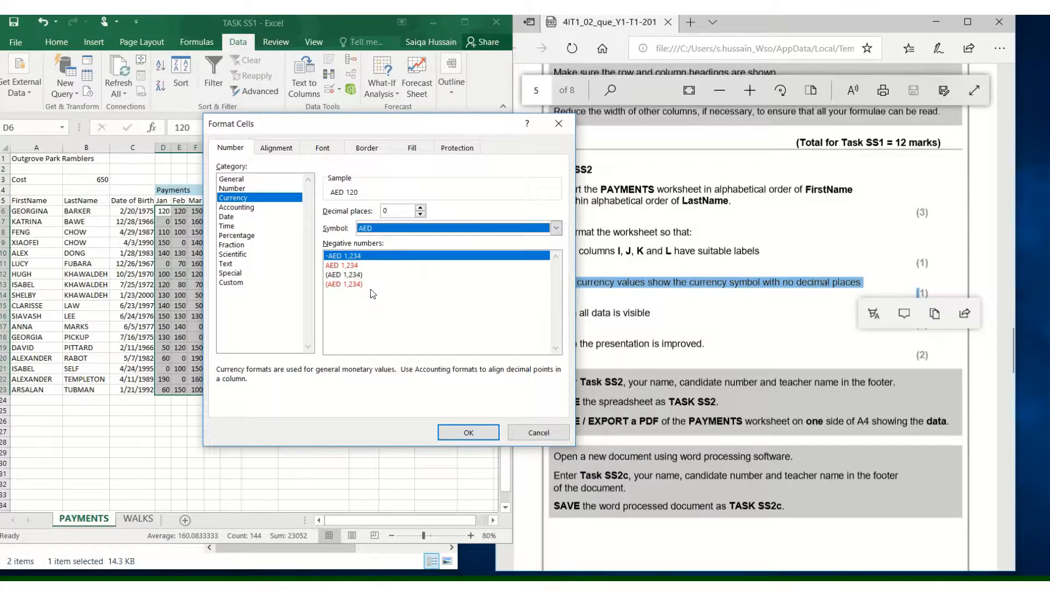
left_click(469, 431)
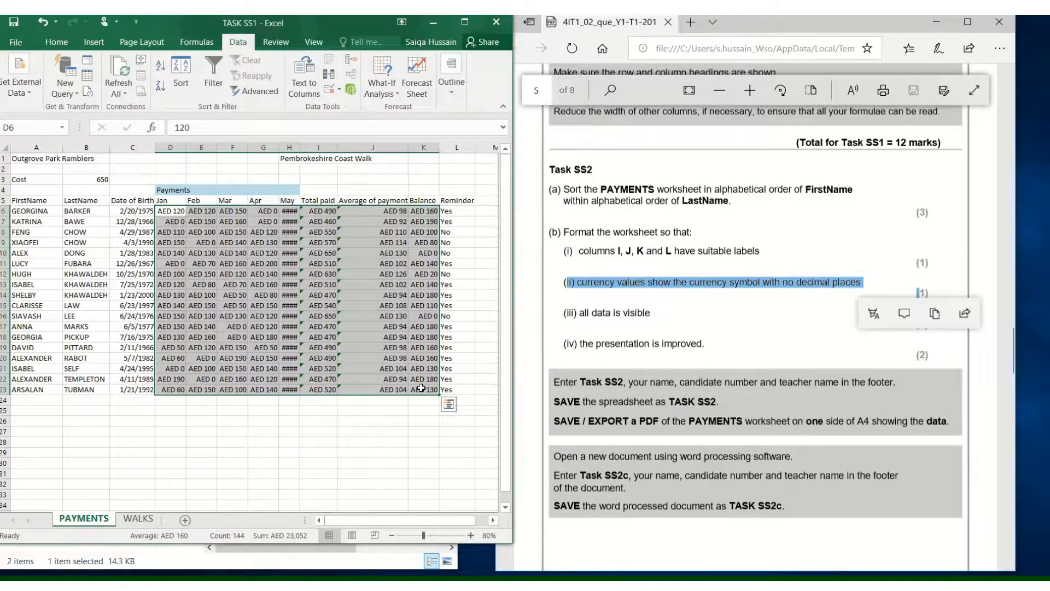
- Widen column H so the May payment values display
left_click(293, 243)
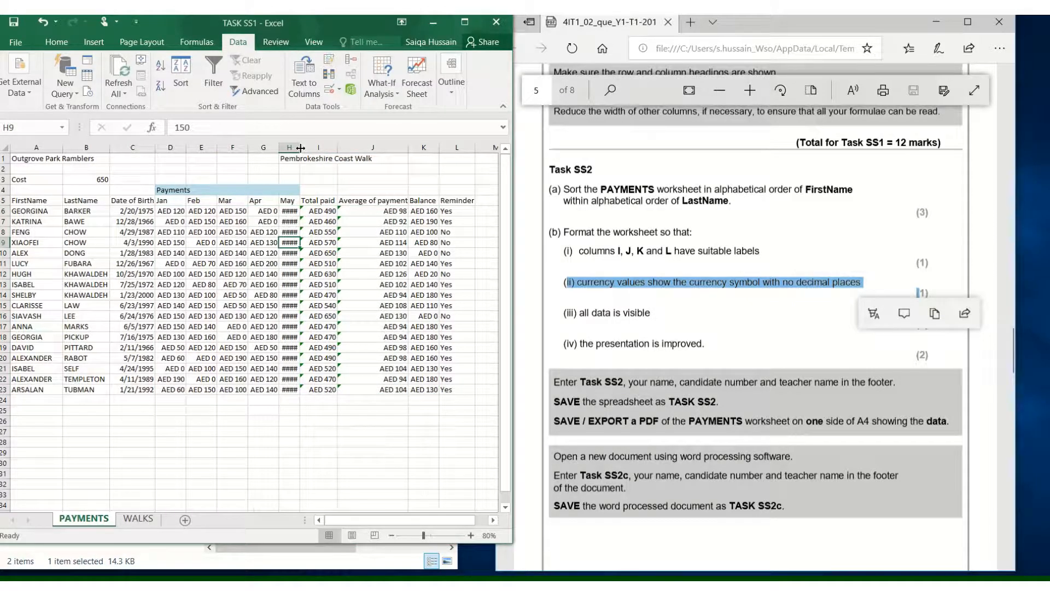
left_click_drag(300, 147, 311, 149)
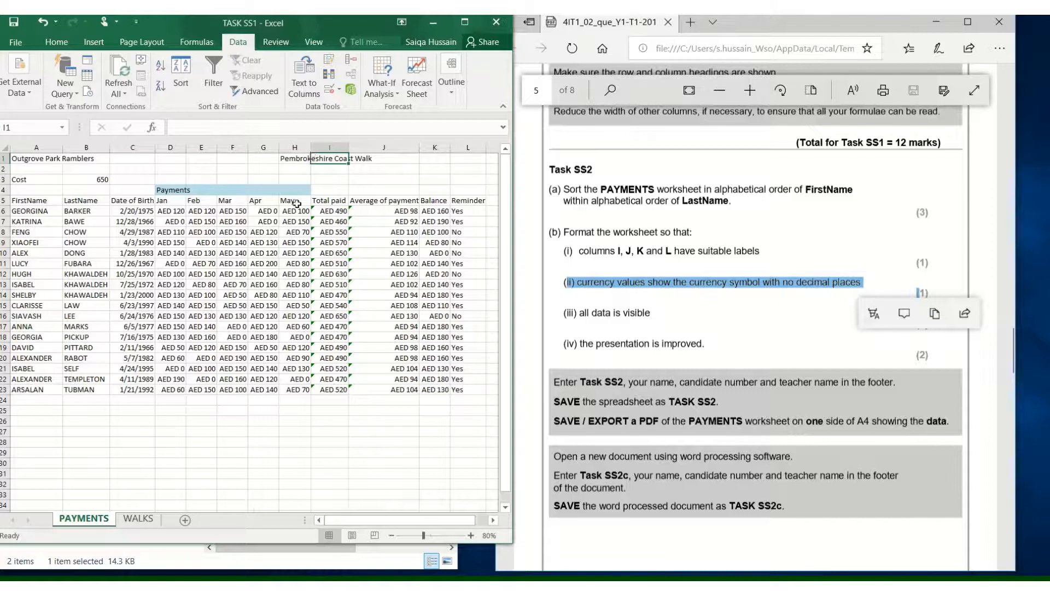
left_click(293, 295)
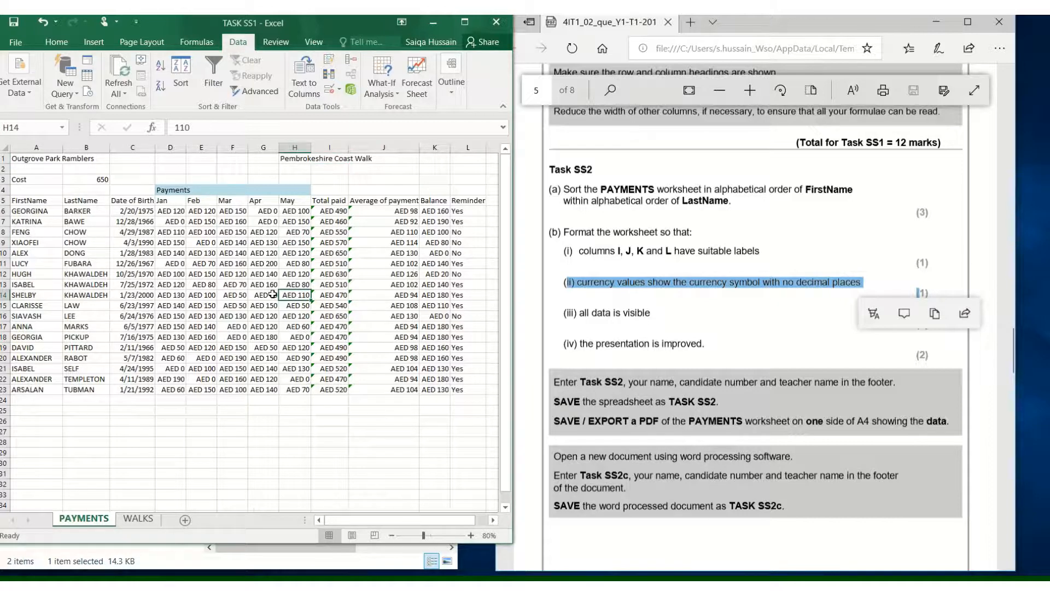
- Format the Cost value in B3 as Currency with the AED symbol and 0 decimal places
left_click(101, 179)
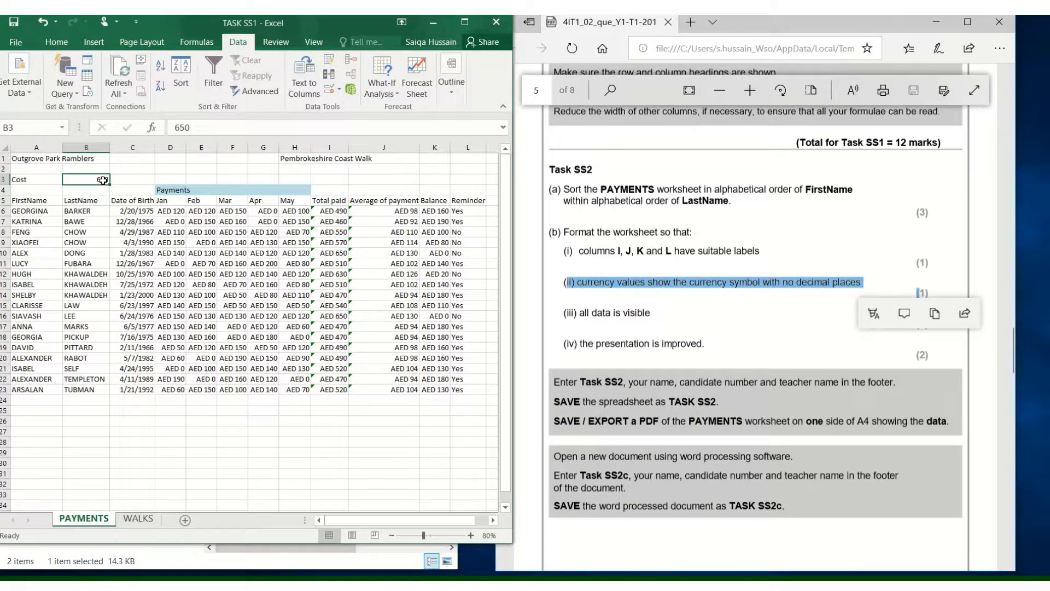
right_click(102, 180)
left_click(205, 412)
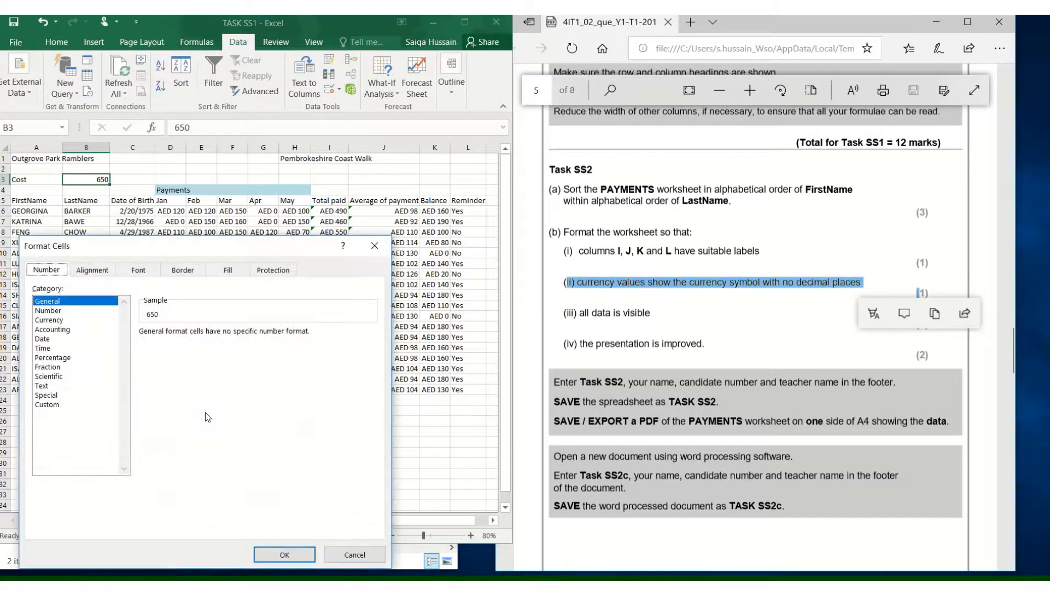
left_click(48, 320)
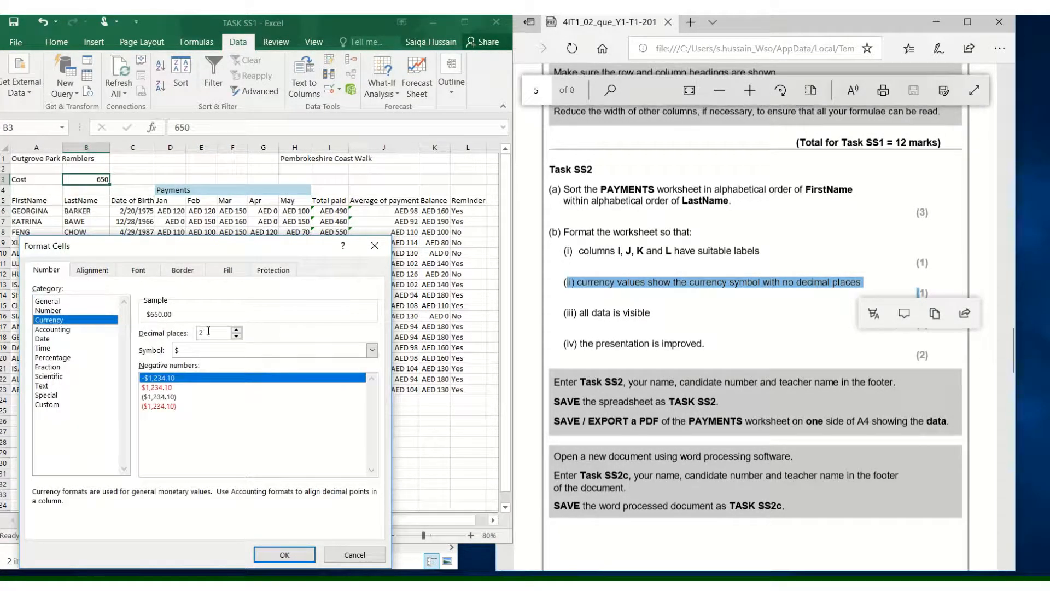
left_click(236, 336)
left_click(236, 336)
left_click(236, 350)
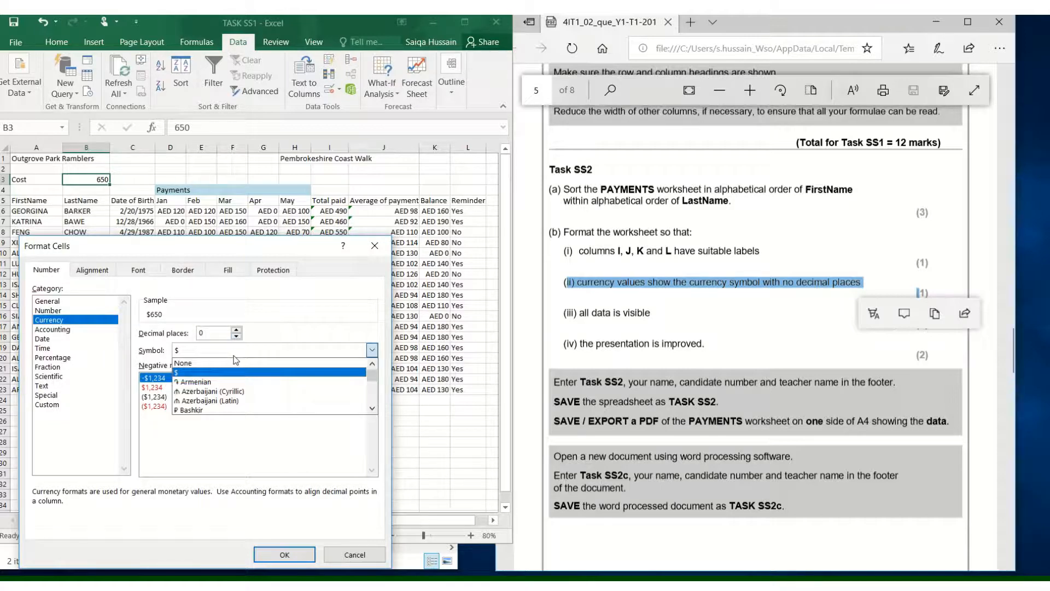
key("a")
key("a")
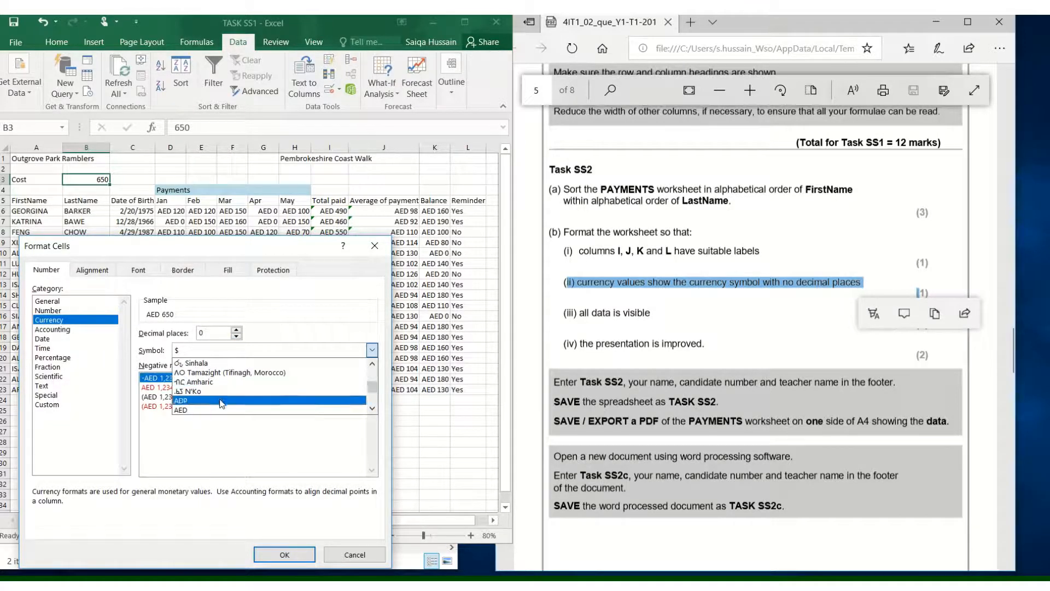
left_click(217, 410)
left_click(232, 381)
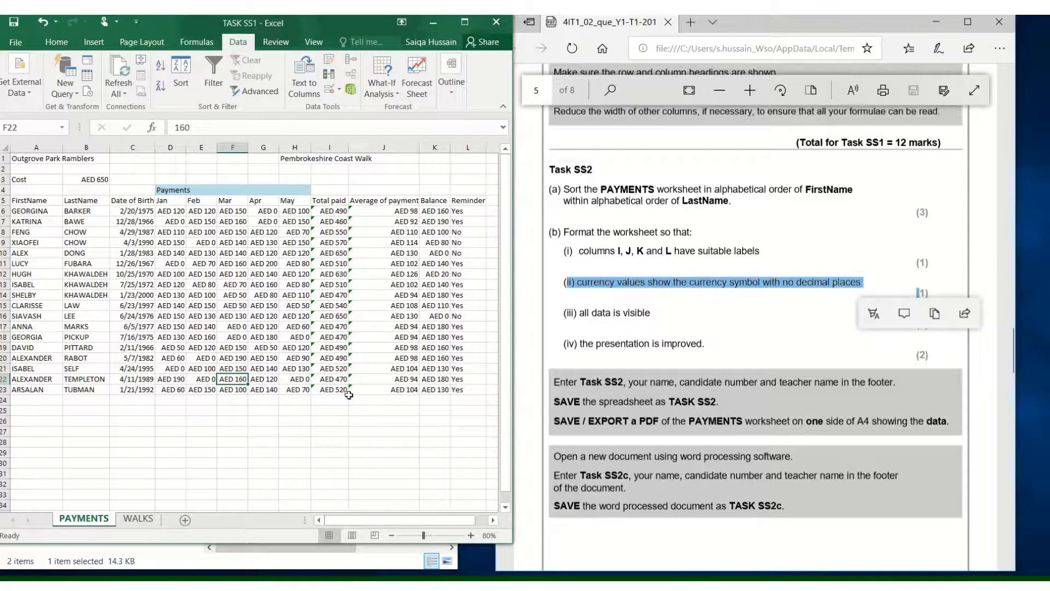
- Highlight the 'all data is visible' requirement and autofit column B to its contents
left_click(792, 311)
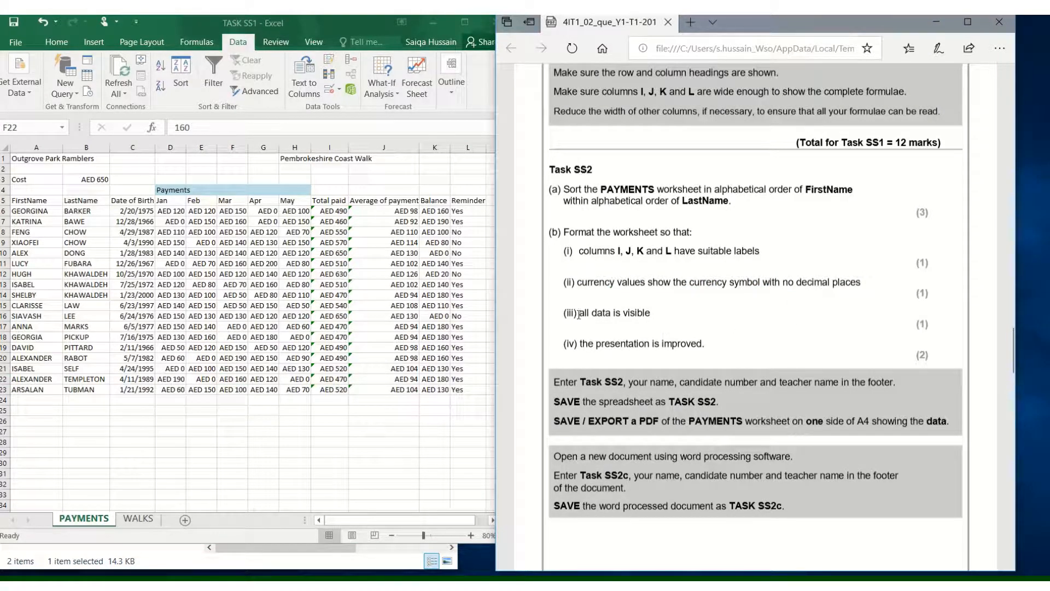
left_click_drag(579, 314, 652, 314)
key("alt+Tab")
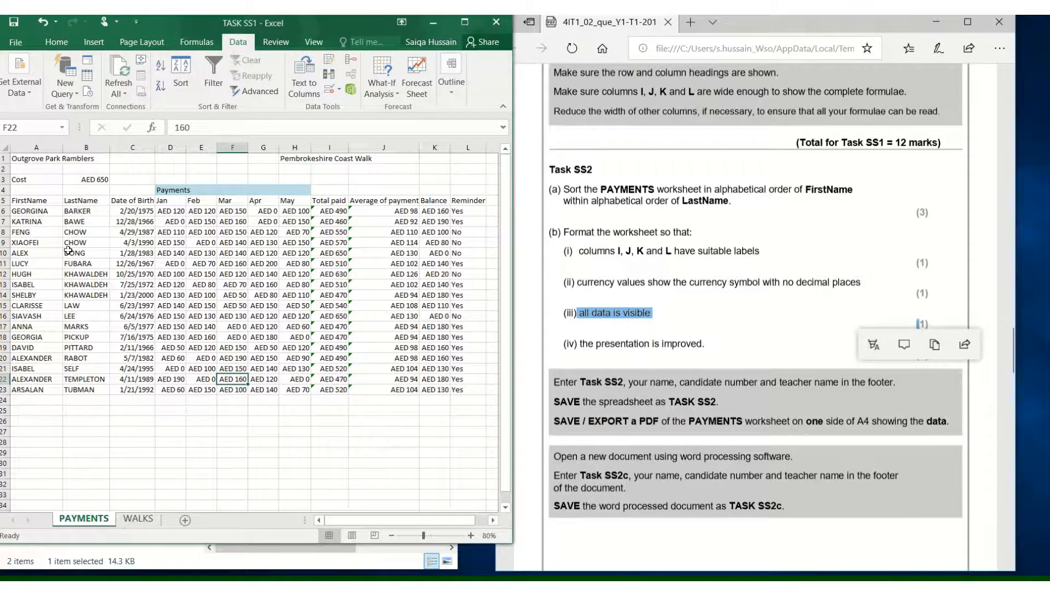
left_click_drag(110, 149, 100, 148)
double_click(101, 149)
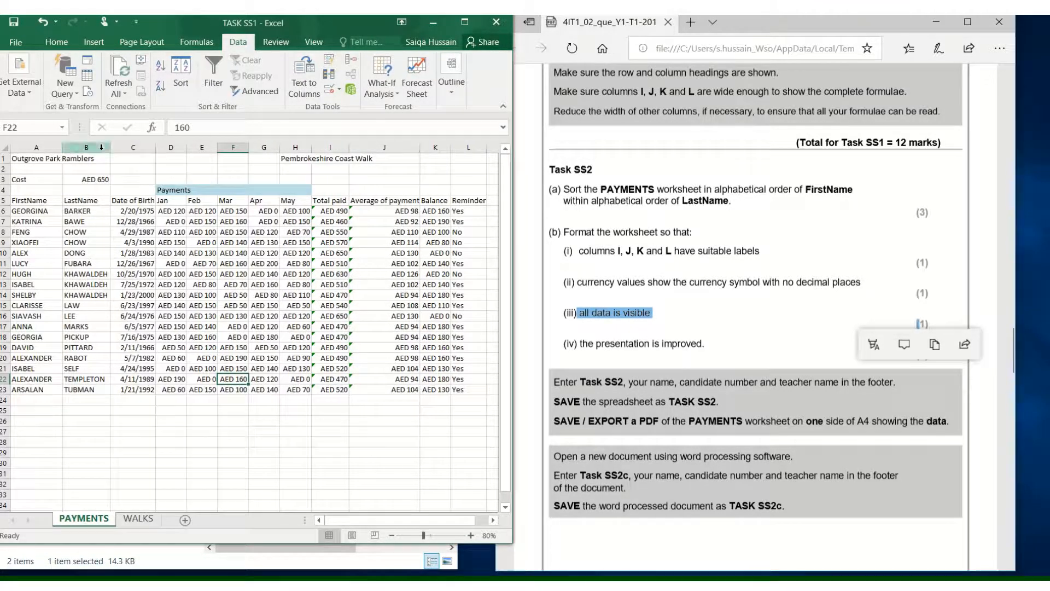
- Try to autofit column H's width and undo the change
left_click_drag(313, 155, 301, 153)
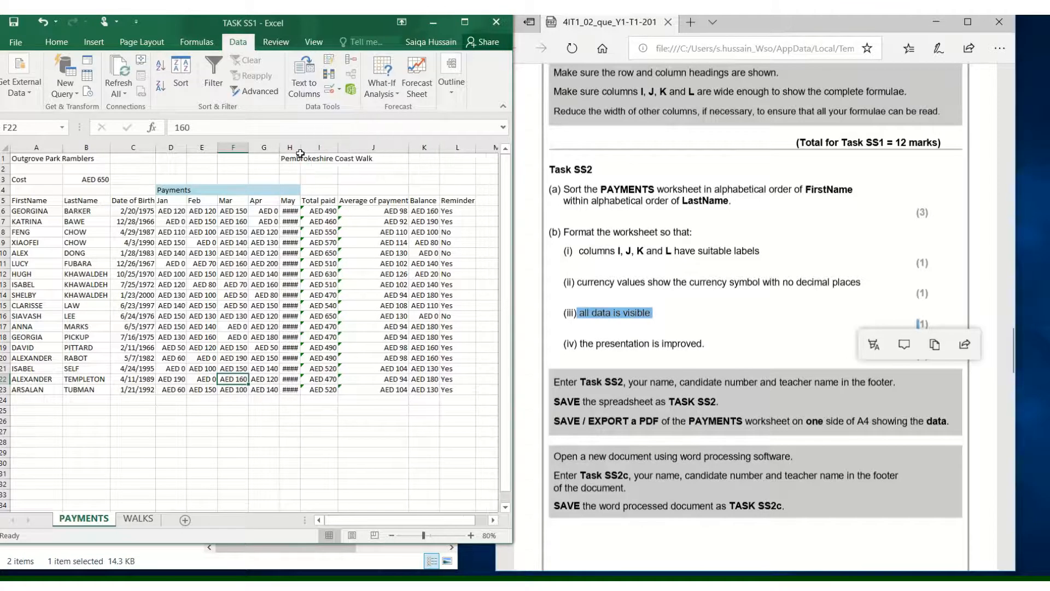
double_click(301, 148)
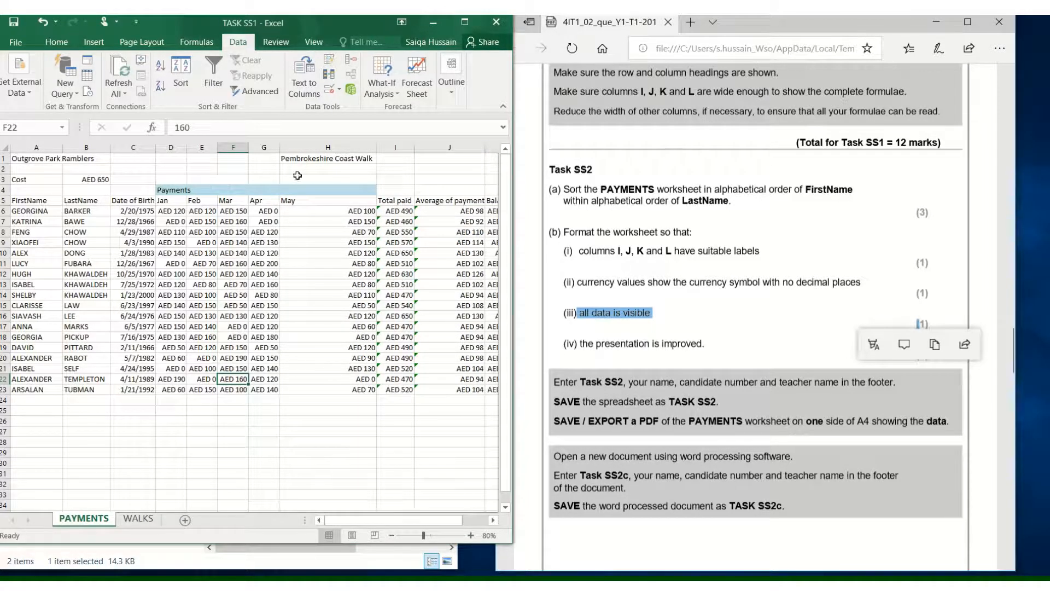
key("ctrl+z")
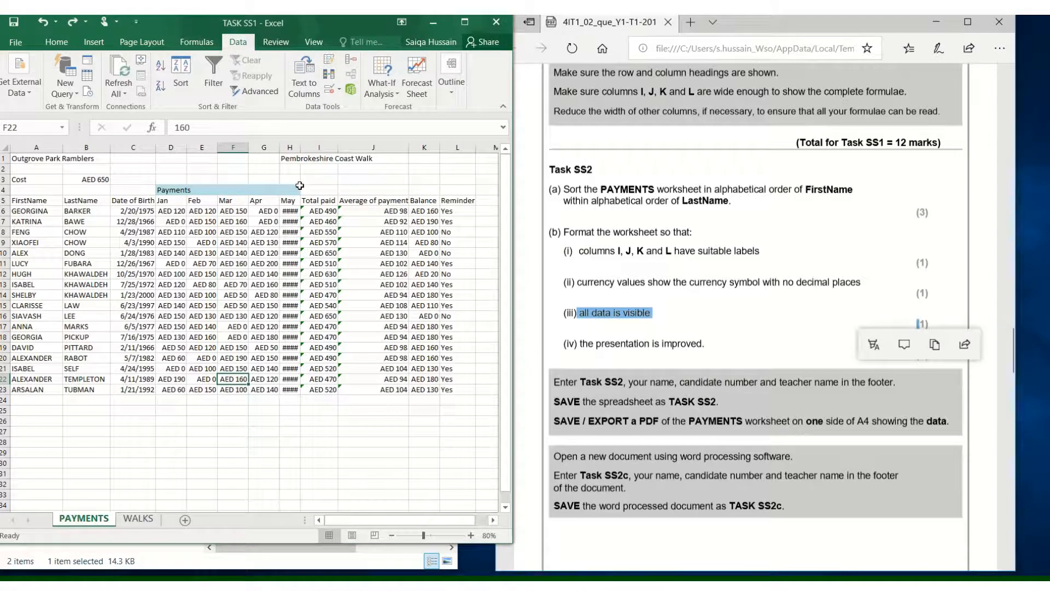
- Merge and center the Payments heading across D4:H4
left_click_drag(295, 188, 164, 190)
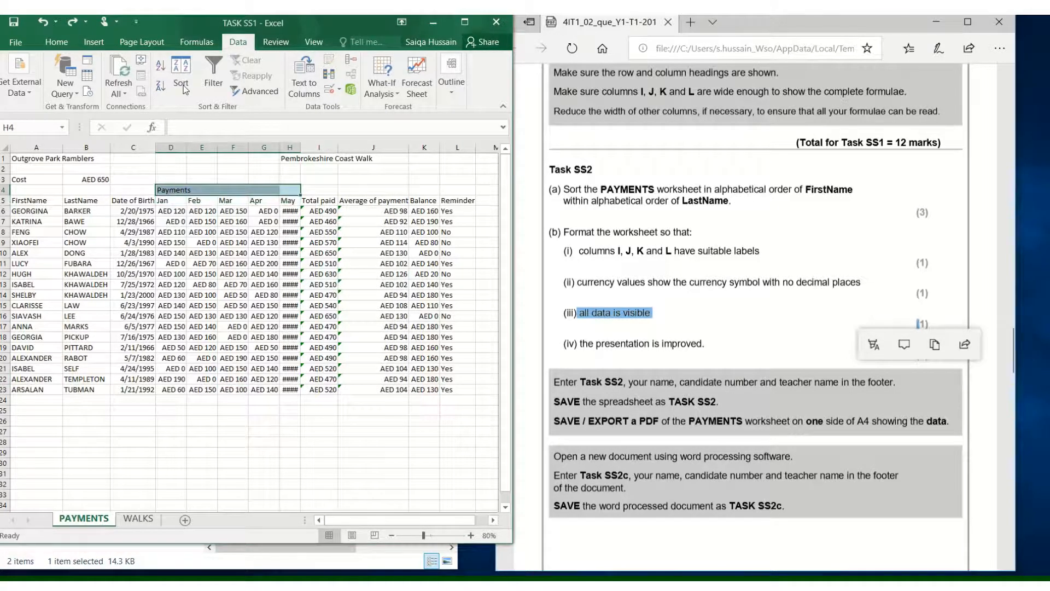
left_click(56, 42)
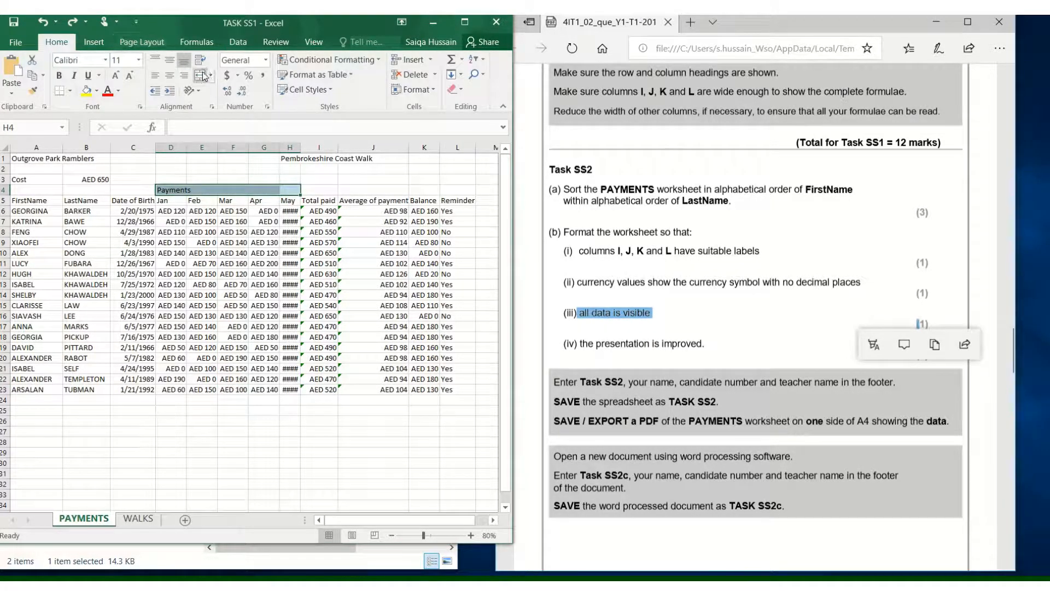
left_click(202, 76)
left_click(273, 326)
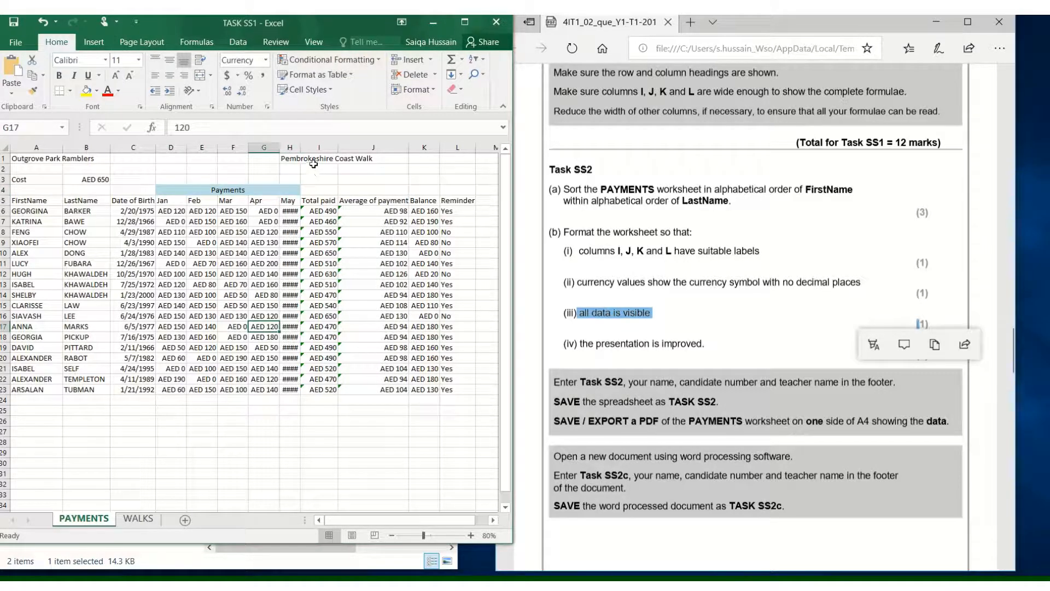
- Resize the month columns D to H to a common wider width so all amounts show
double_click(303, 148)
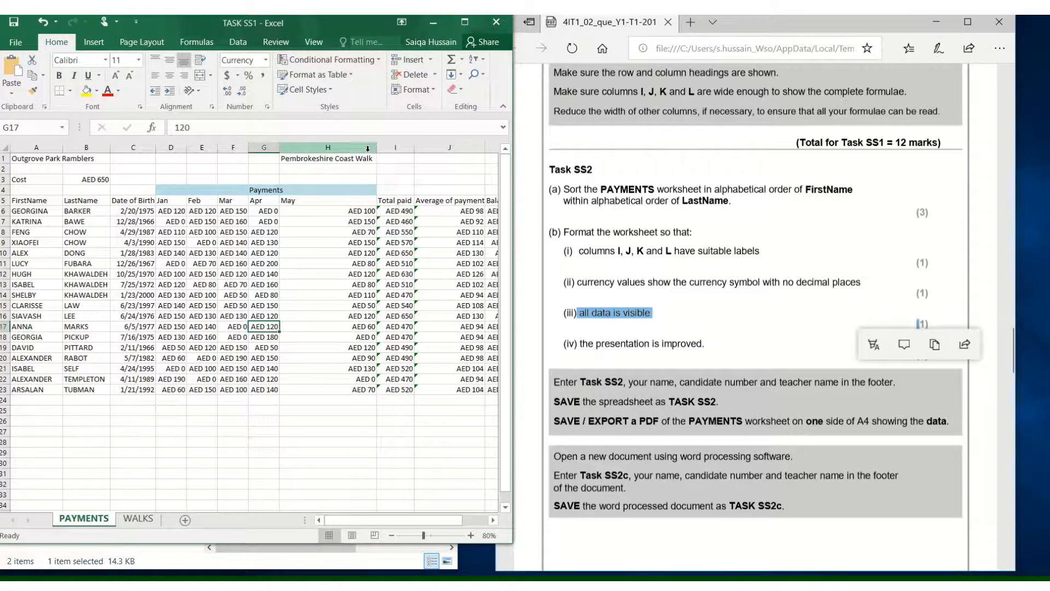
left_click_drag(373, 151, 301, 147)
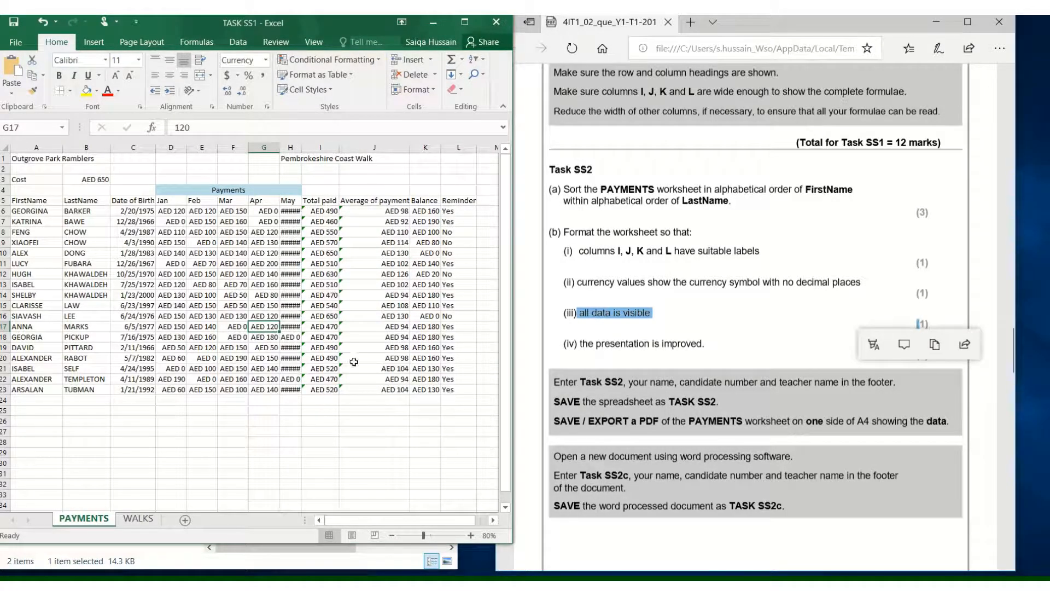
left_click_drag(303, 143, 160, 148)
mouse_move(387, 521)
left_mouse_down()
mouse_move(430, 541)
mouse_move(374, 534)
left_mouse_up()
- Reread the requirement that the presentation is improved
left_click(638, 327)
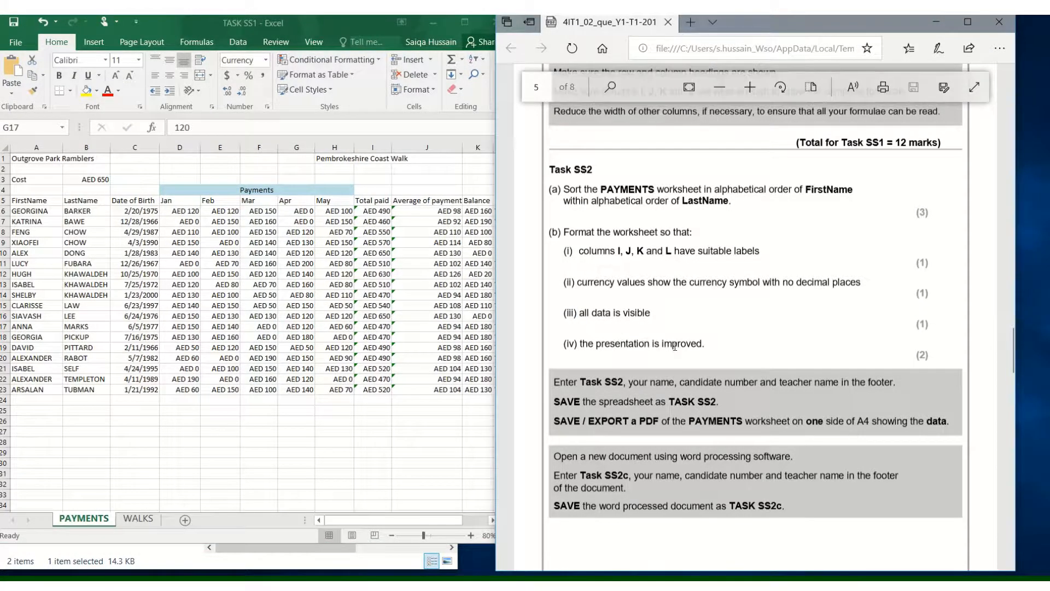
- Highlight the presentation requirement in the question paper and return to the maximized spreadsheet
left_click_drag(709, 343, 567, 345)
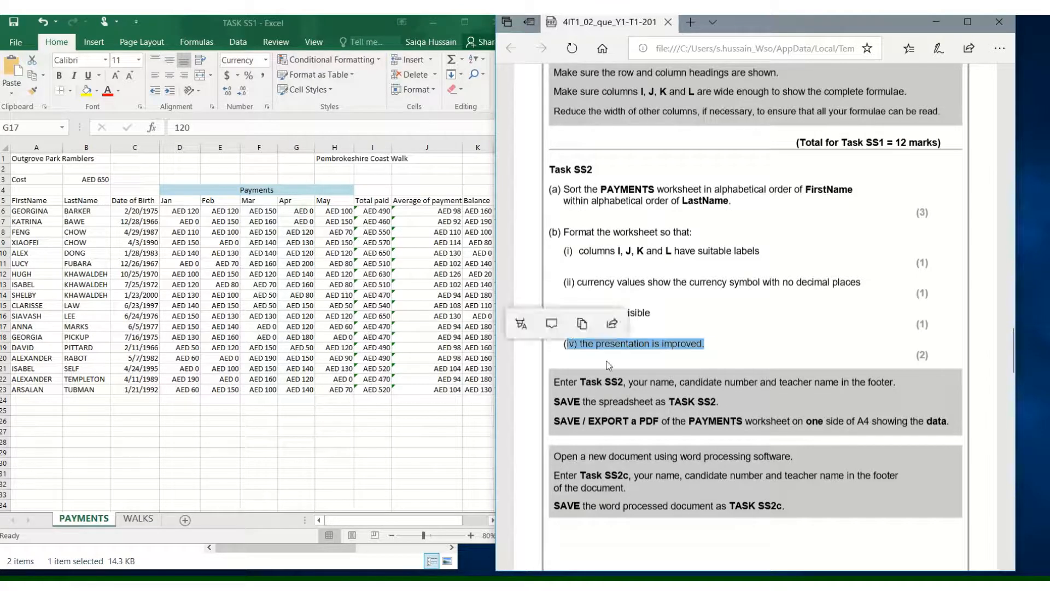
left_click(727, 338)
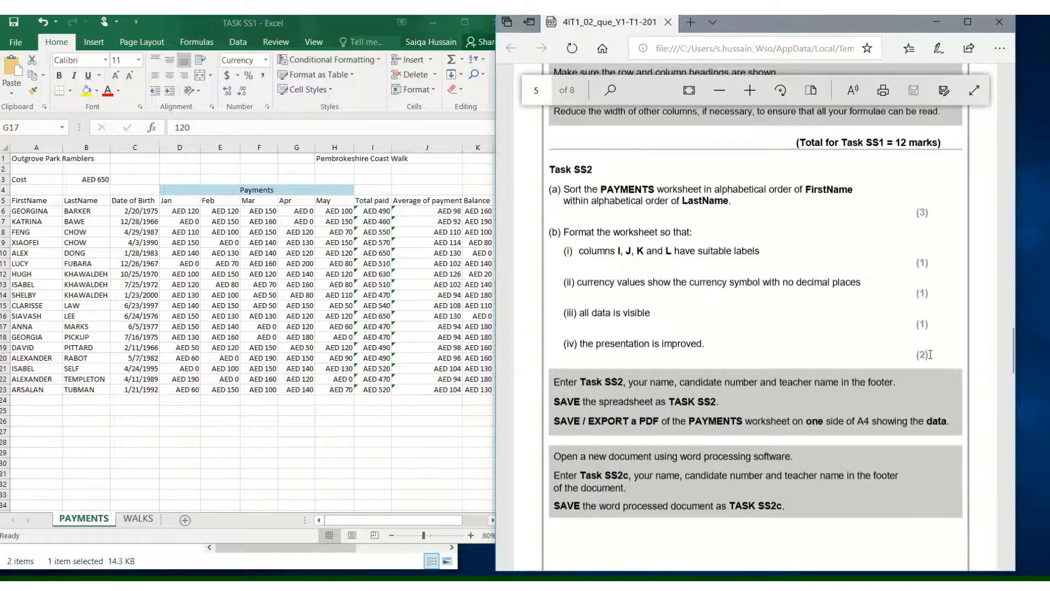
left_click_drag(924, 358, 917, 357)
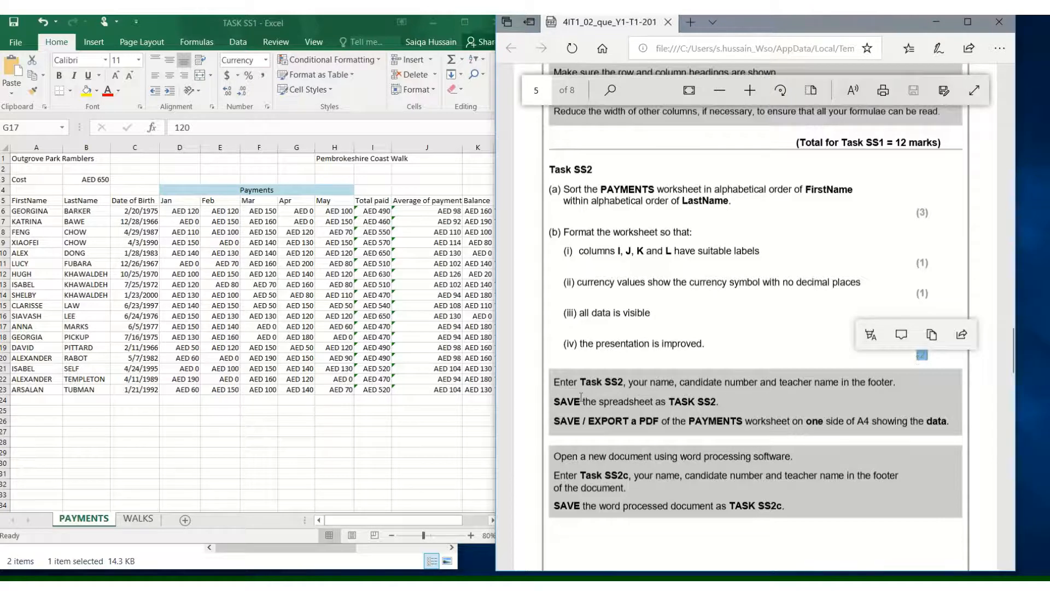
left_click(326, 420)
left_click(464, 22)
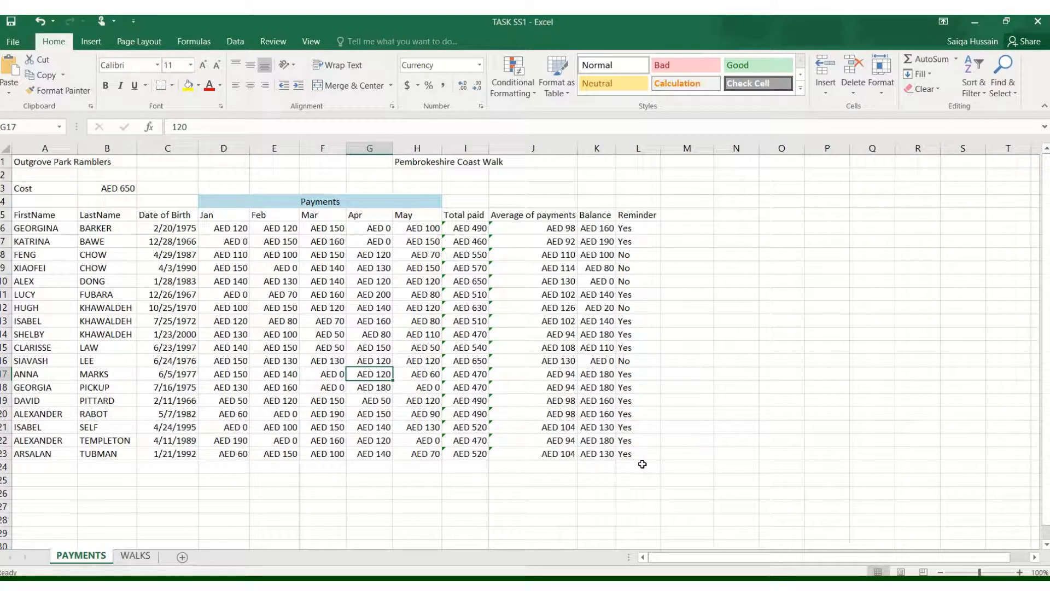
- Apply all borders to the data table A5:L23 and to the Cost cells A3:B3
left_click_drag(645, 456, 33, 215)
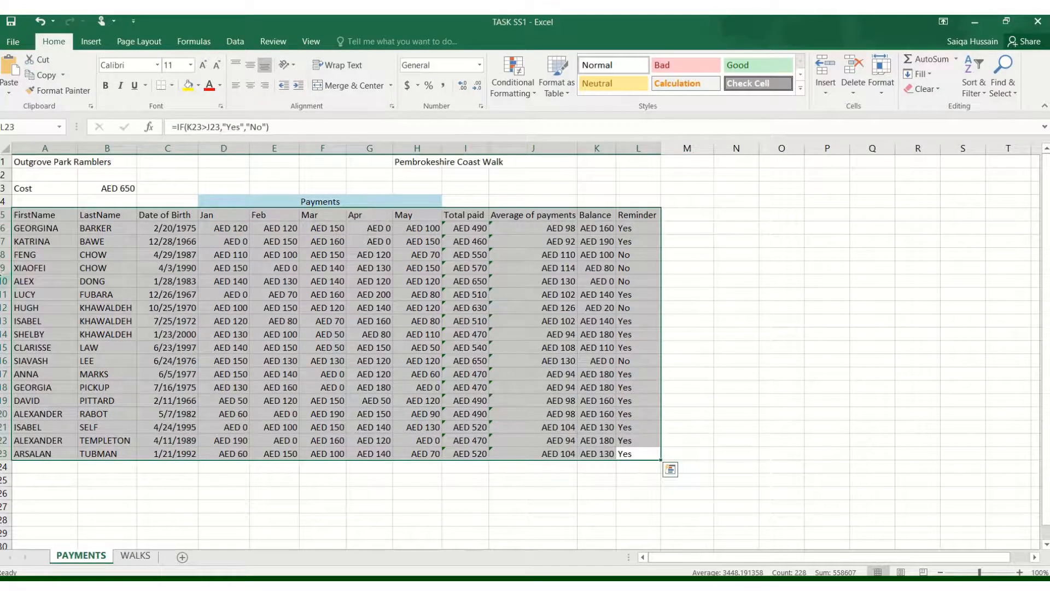
left_click(172, 86)
left_click(180, 203)
left_click_drag(240, 320, 257, 321)
left_click_drag(32, 188, 110, 188)
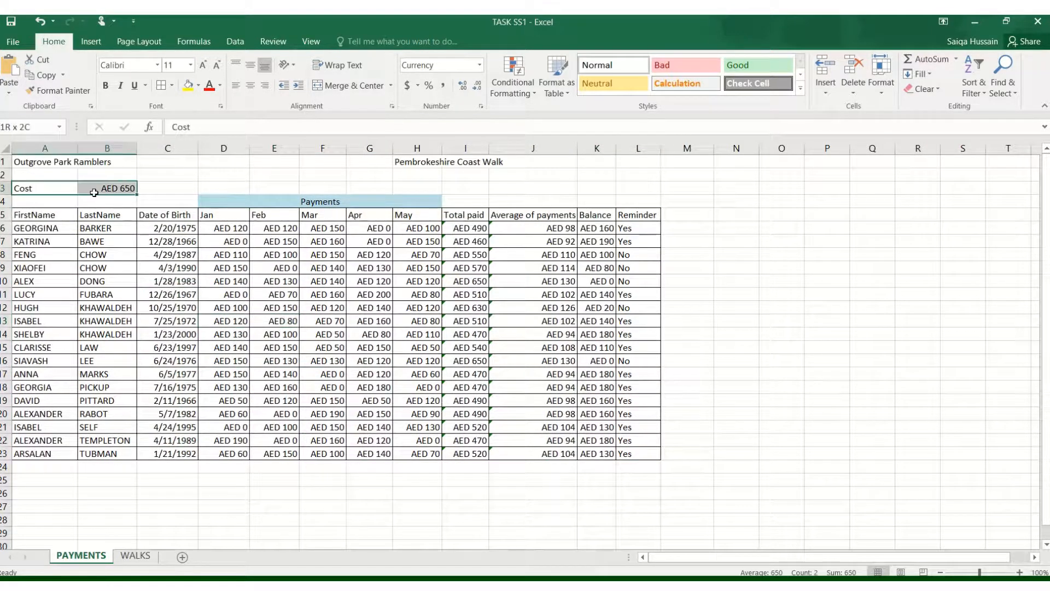
left_click(161, 85)
- Merge and center the Outgrove Park Ramblers title across A1:B1
left_click(93, 162)
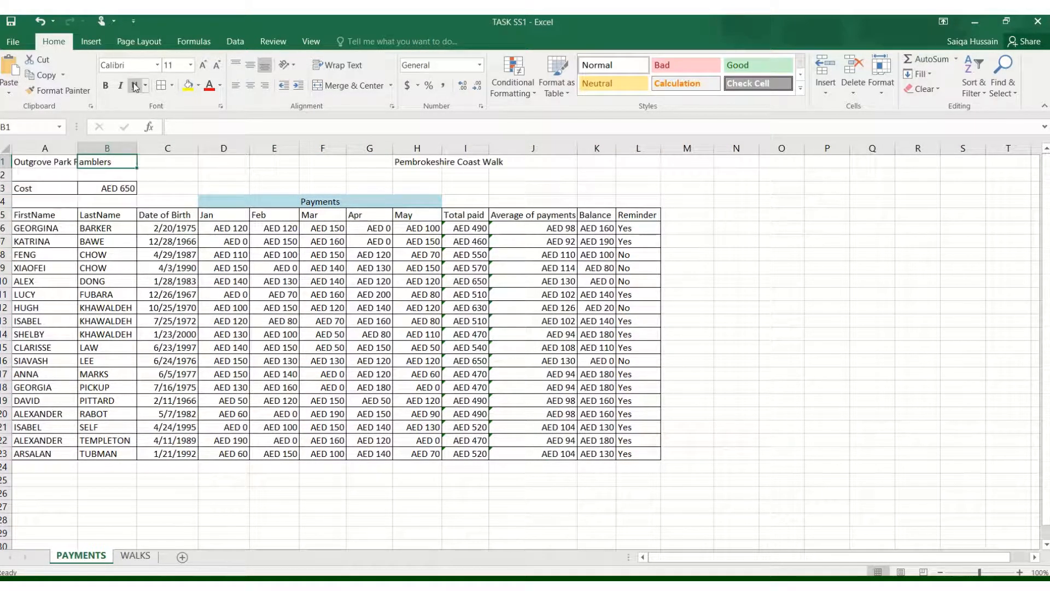
left_click_drag(65, 164, 105, 163)
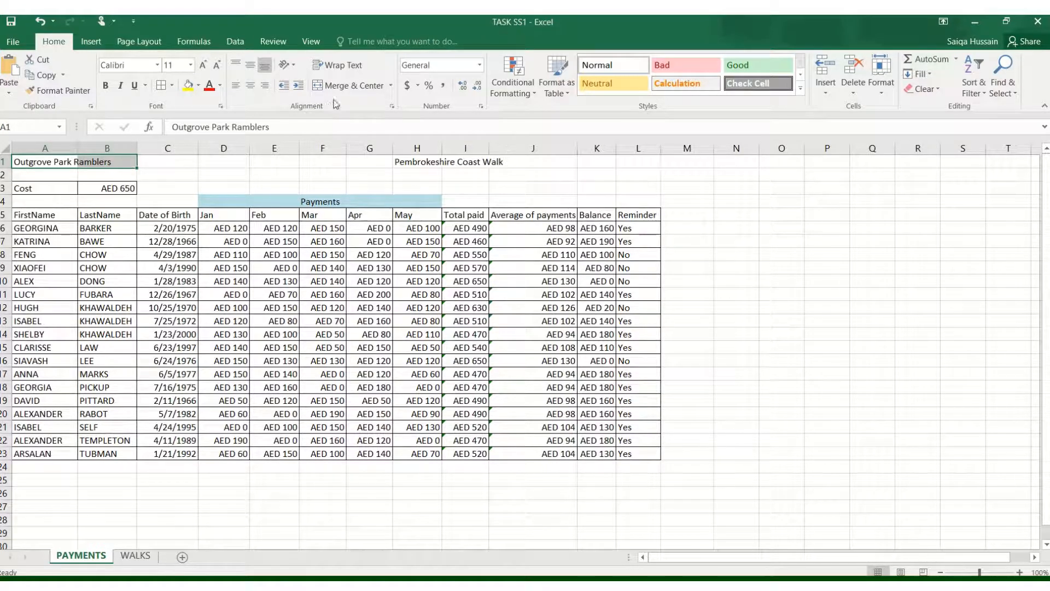
left_click(350, 86)
left_click_drag(430, 161, 520, 162)
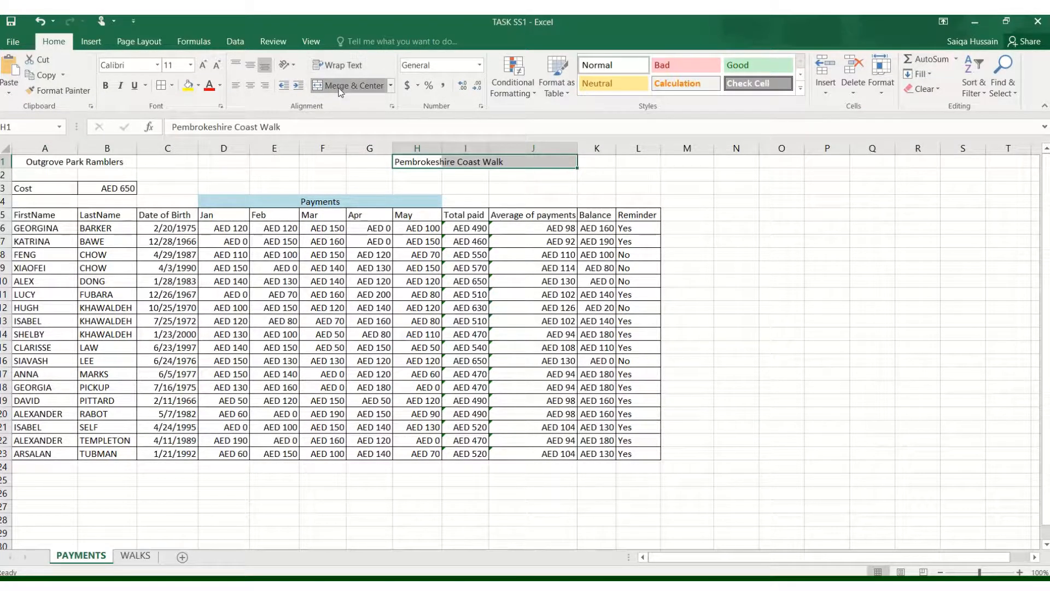
left_click(350, 85)
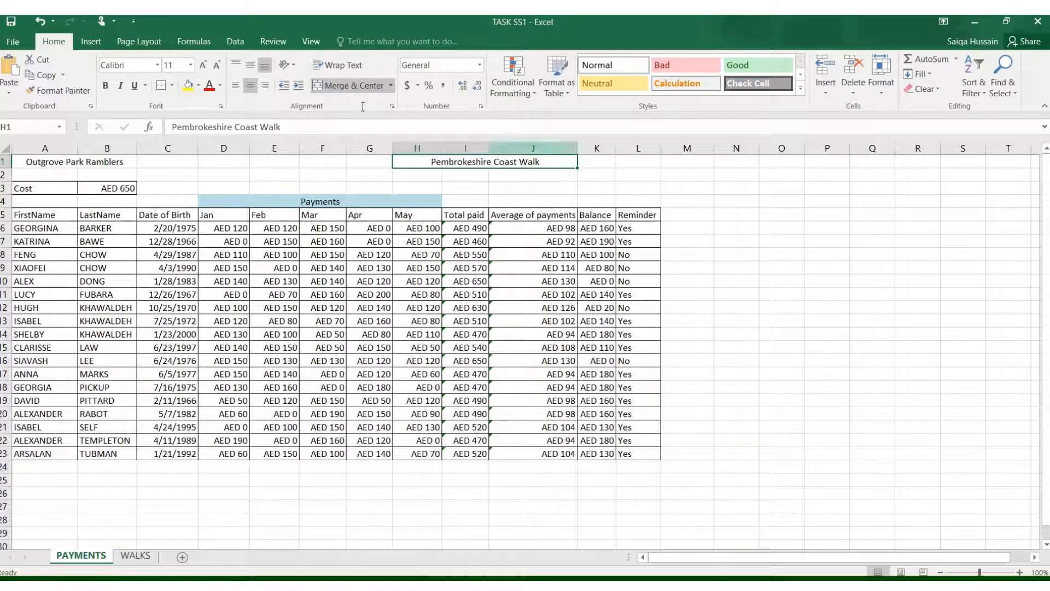
left_click(350, 85)
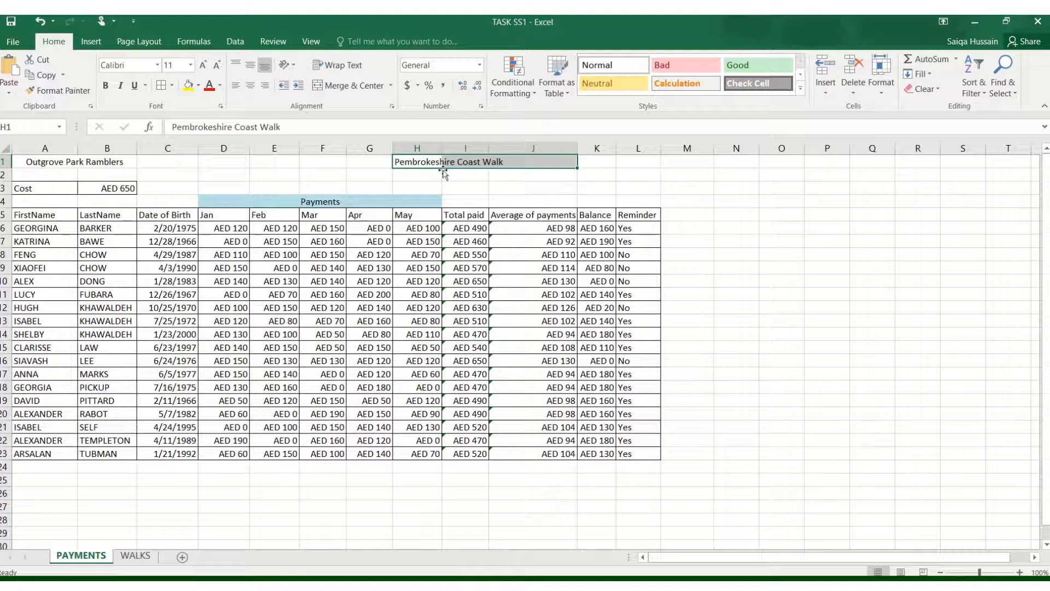
- Move the Pembrokeshire Coast Walk title to D1 and merge and center it across D1:H1
left_click_drag(443, 171, 261, 161)
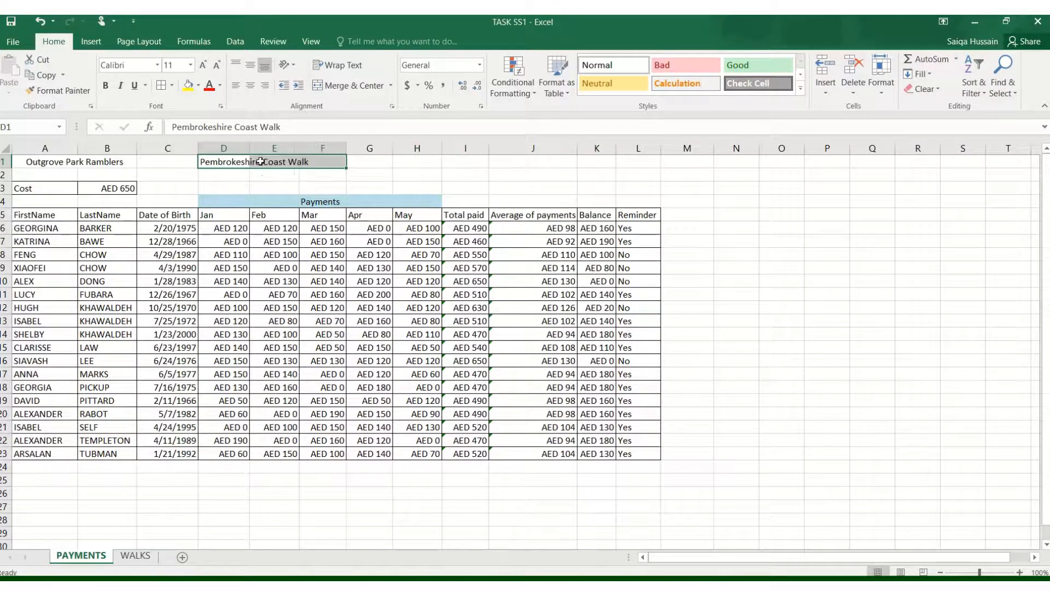
left_click_drag(400, 167, 224, 161)
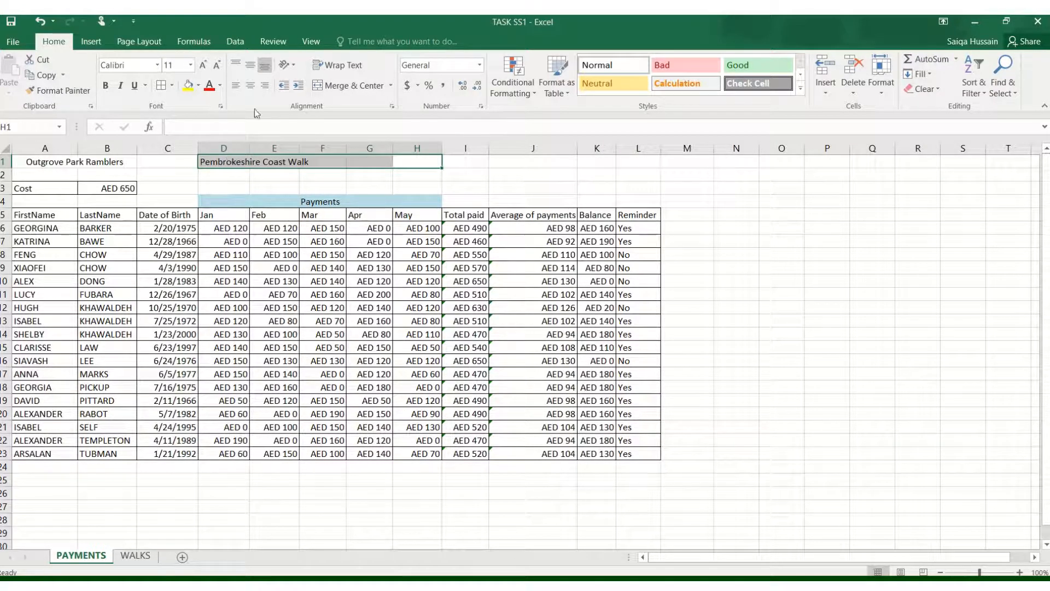
left_click(337, 86)
left_click(362, 174)
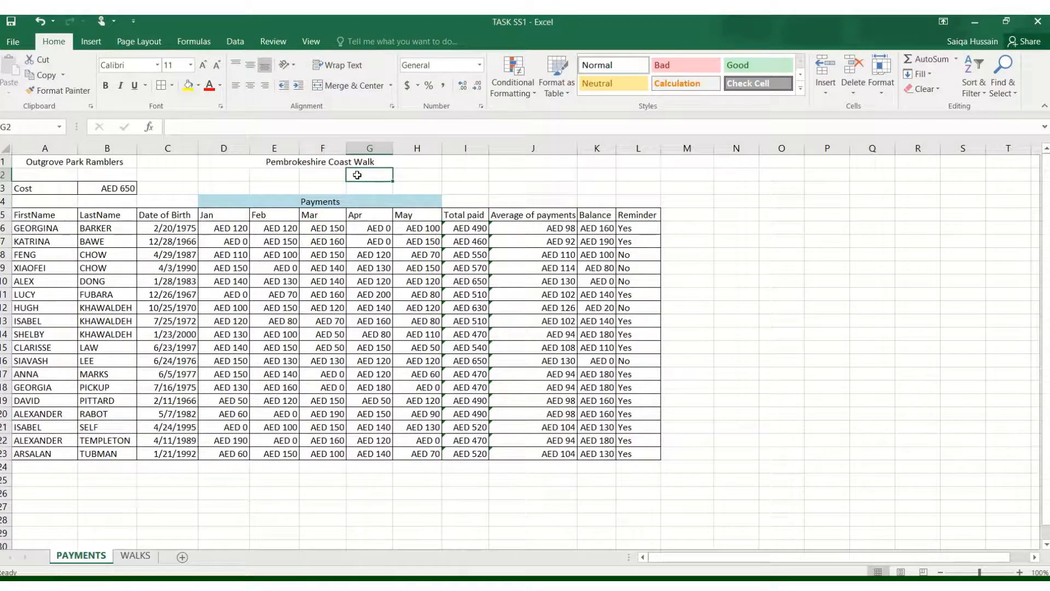
- Fill the column heading row A5:L5 with green and make it bold
left_click_drag(41, 215, 640, 216)
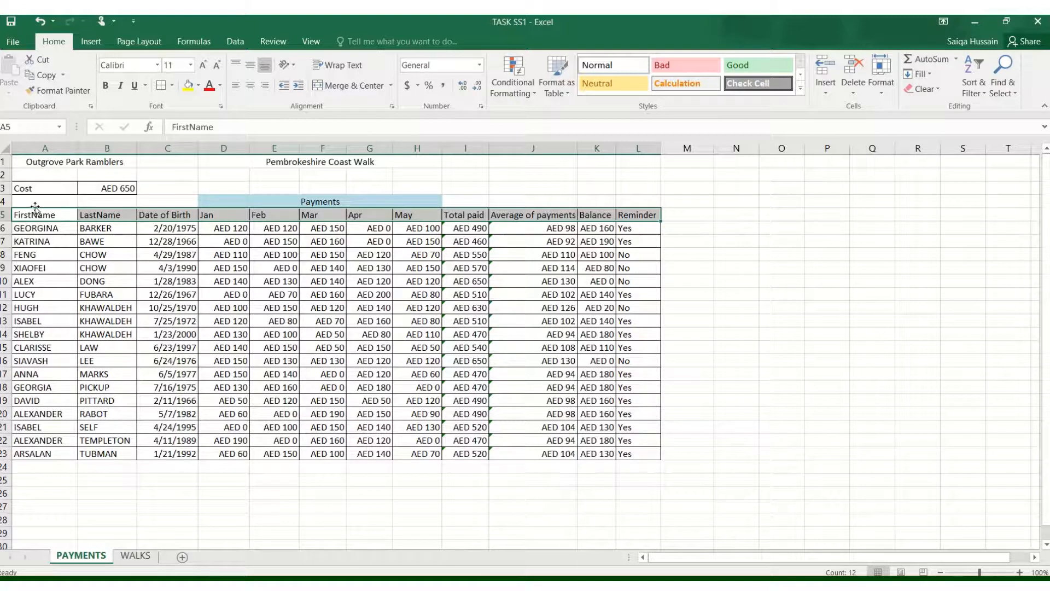
left_click(200, 86)
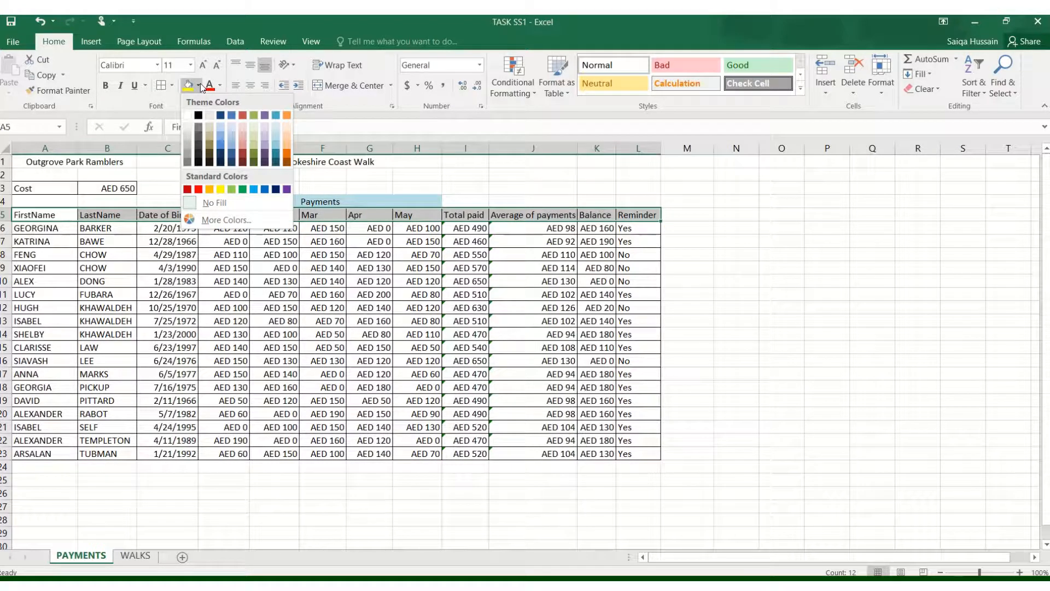
left_click(231, 189)
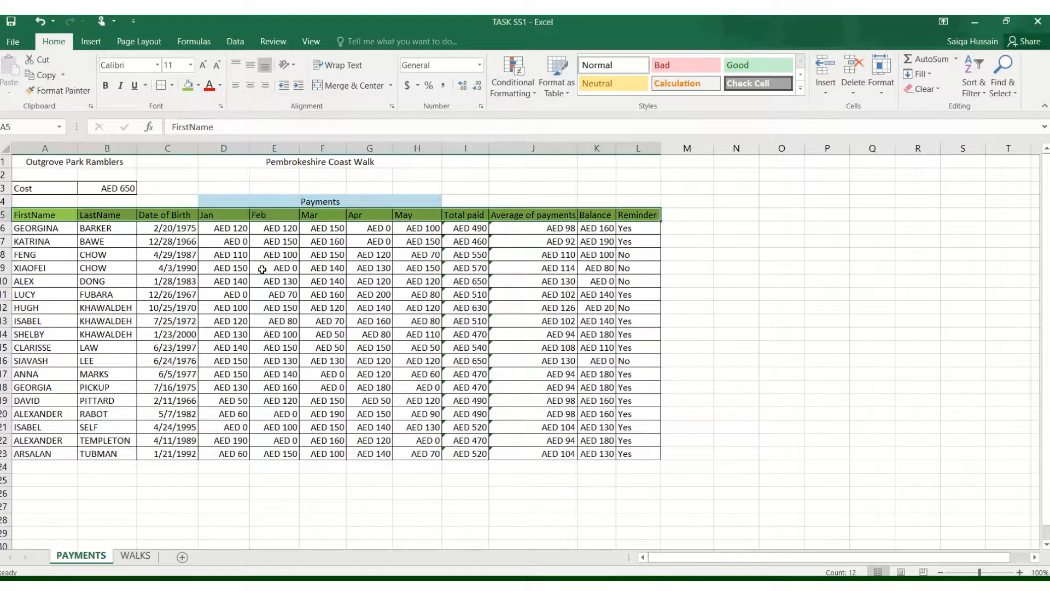
left_click(106, 85)
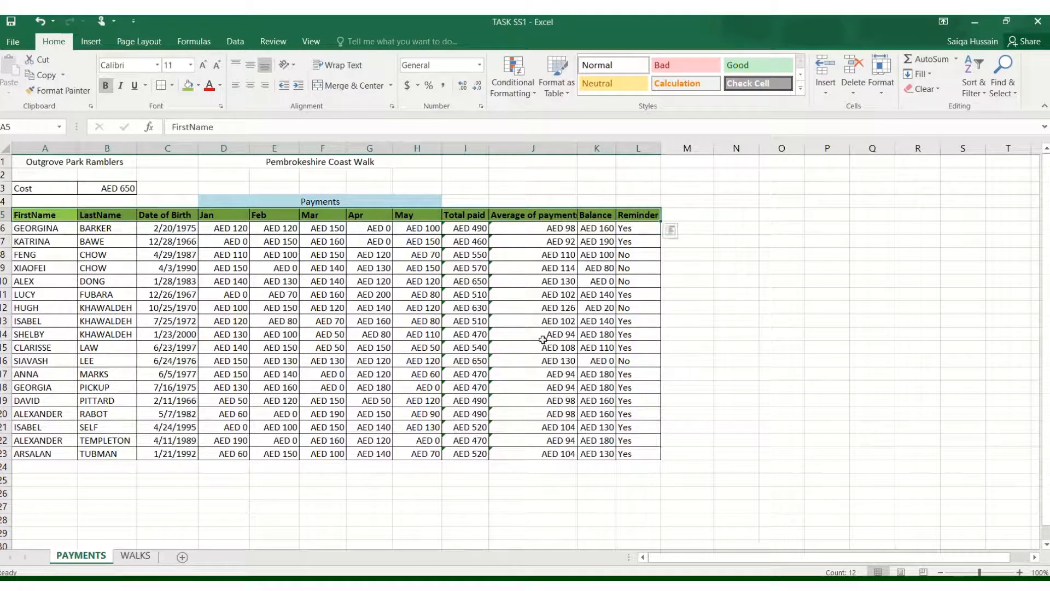
- Heighten row 5, wrap the Average of payments heading in J5 onto two lines and narrow column J
left_click(549, 321)
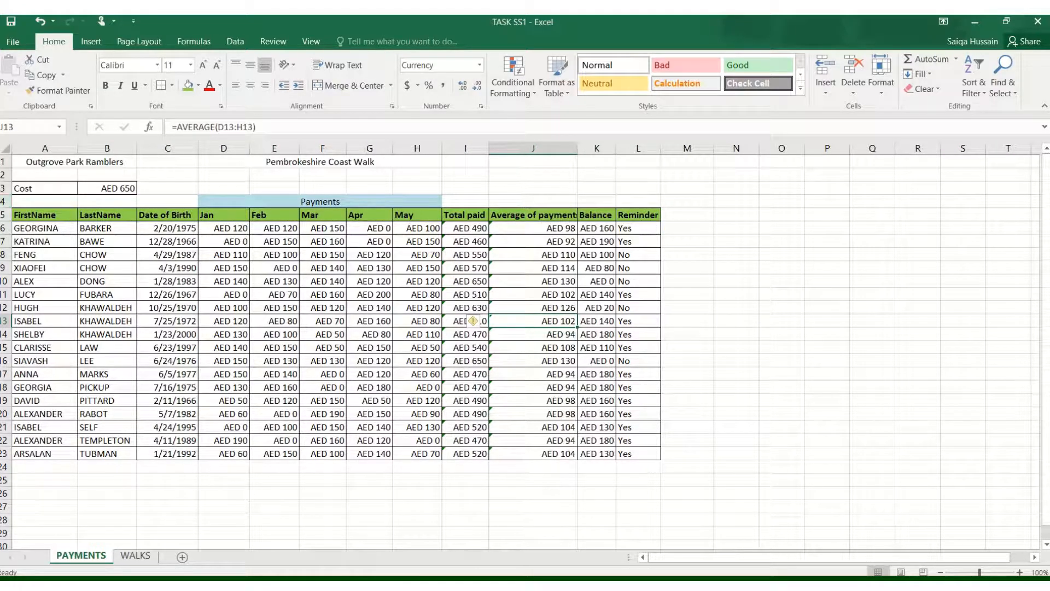
left_click_drag(3, 221, 3, 236)
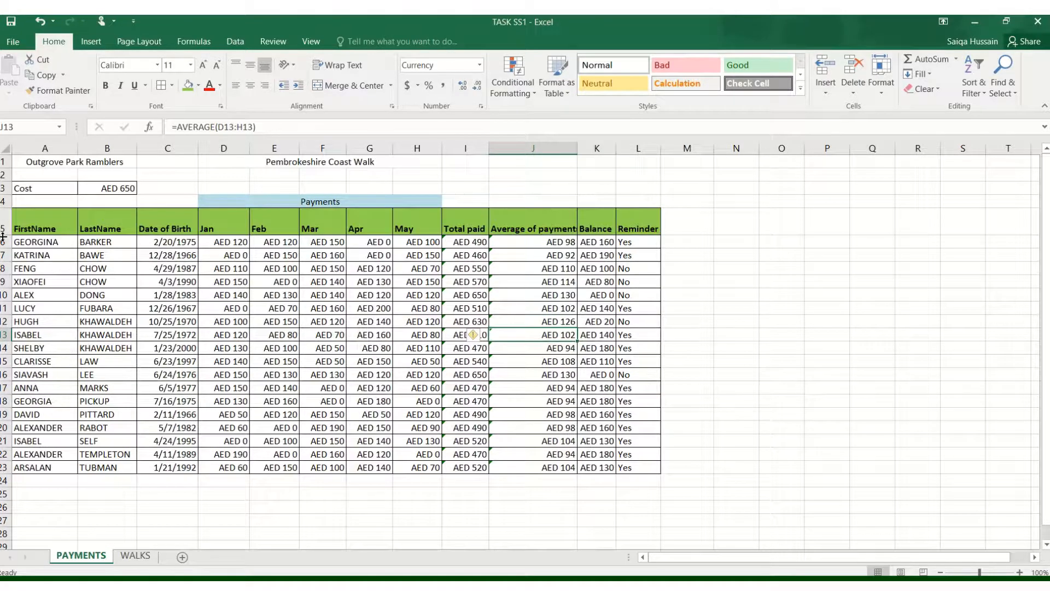
left_click(530, 213)
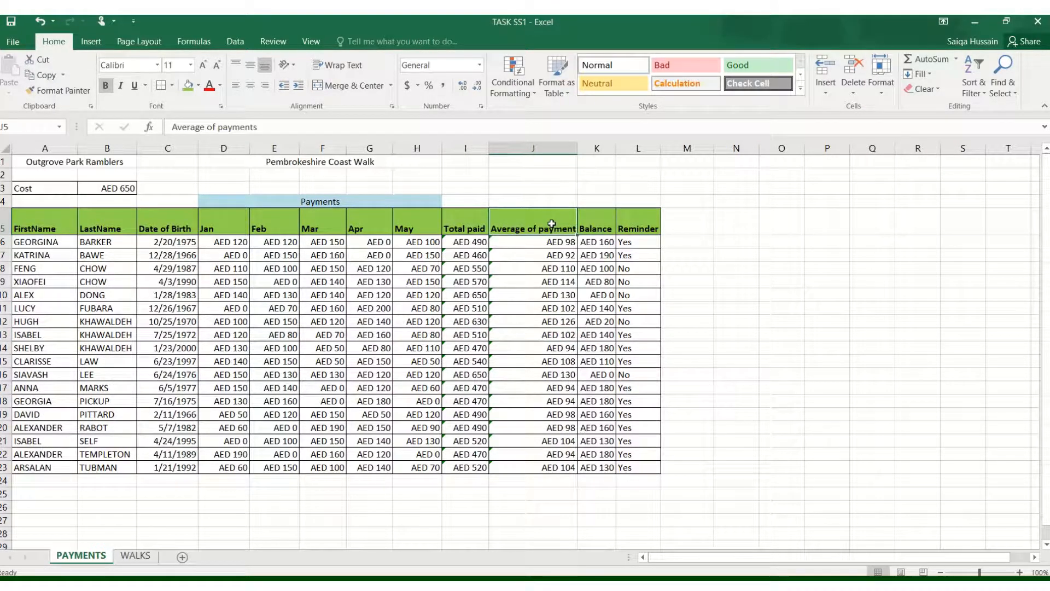
left_click(337, 65)
left_click_drag(582, 150, 546, 148)
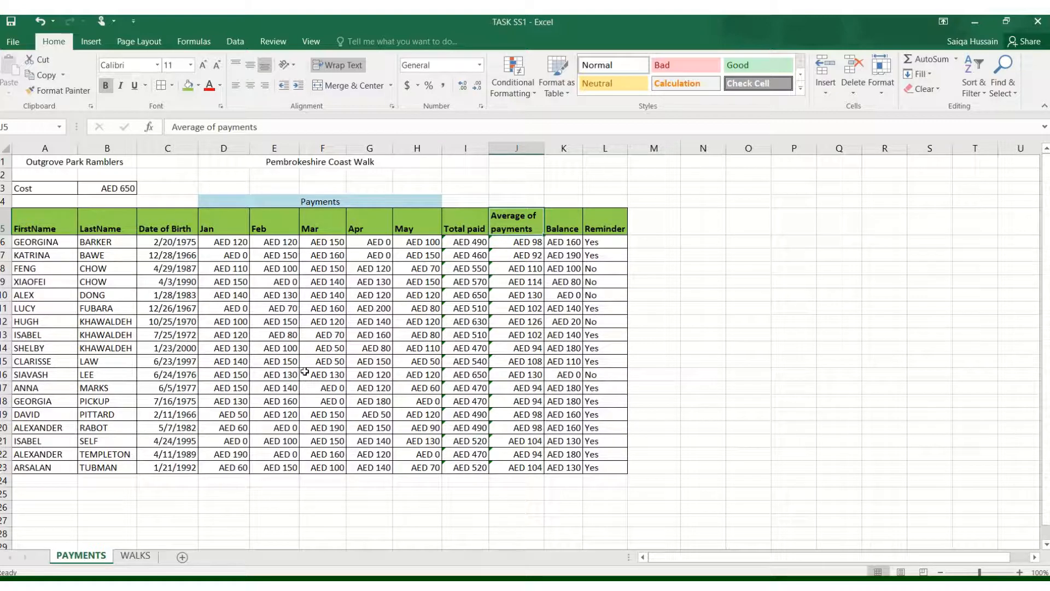
- Make the Cost label in A3 bold
left_click_drag(19, 237, 111, 464)
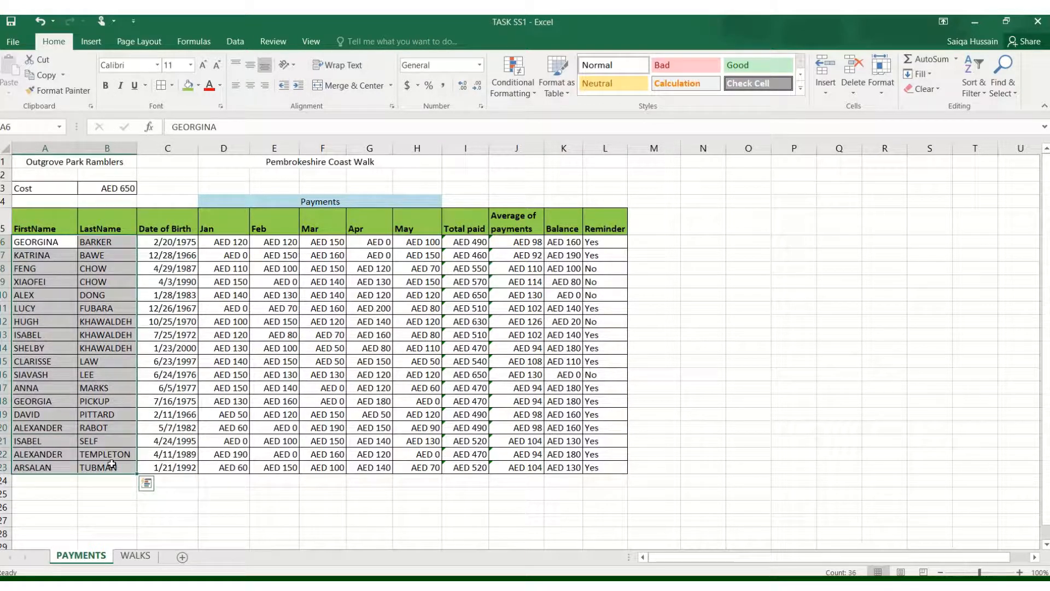
left_click(268, 518)
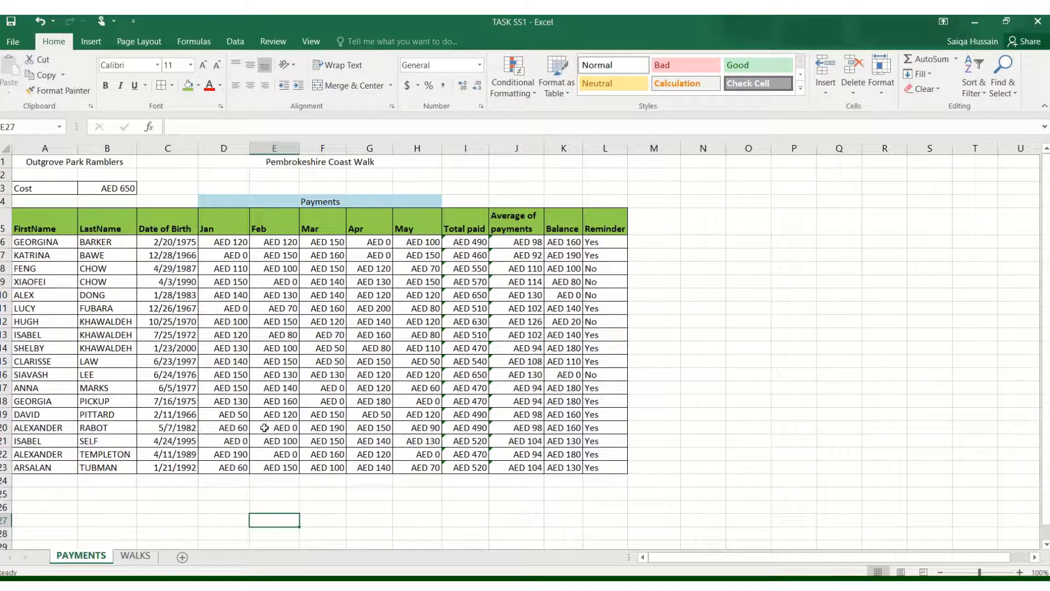
left_click(30, 189)
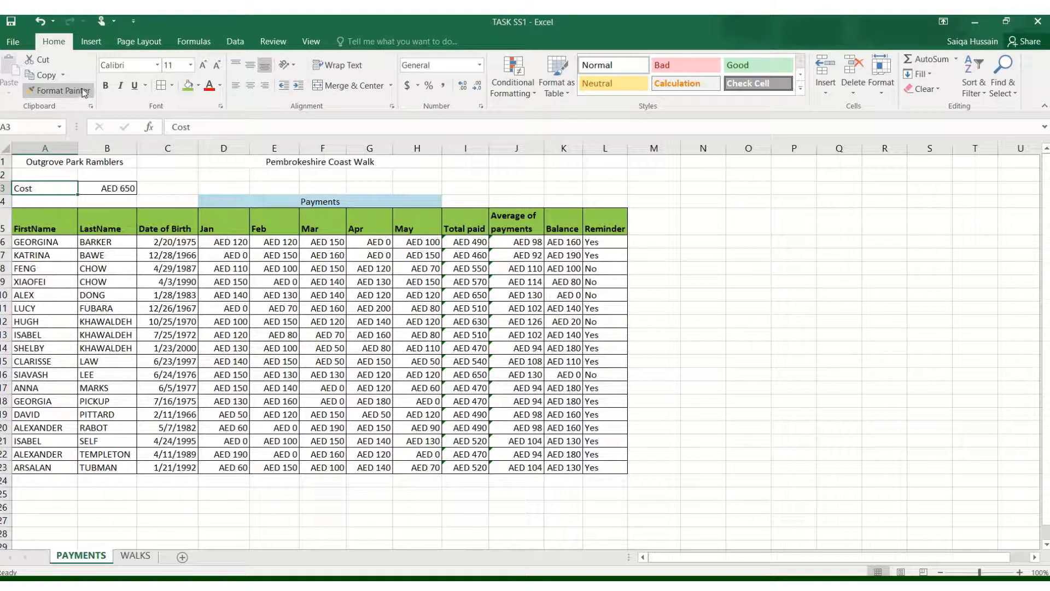
left_click(107, 86)
- Shade the cost amount cell B3 with a light orange fill
left_click(107, 214)
left_click(107, 187)
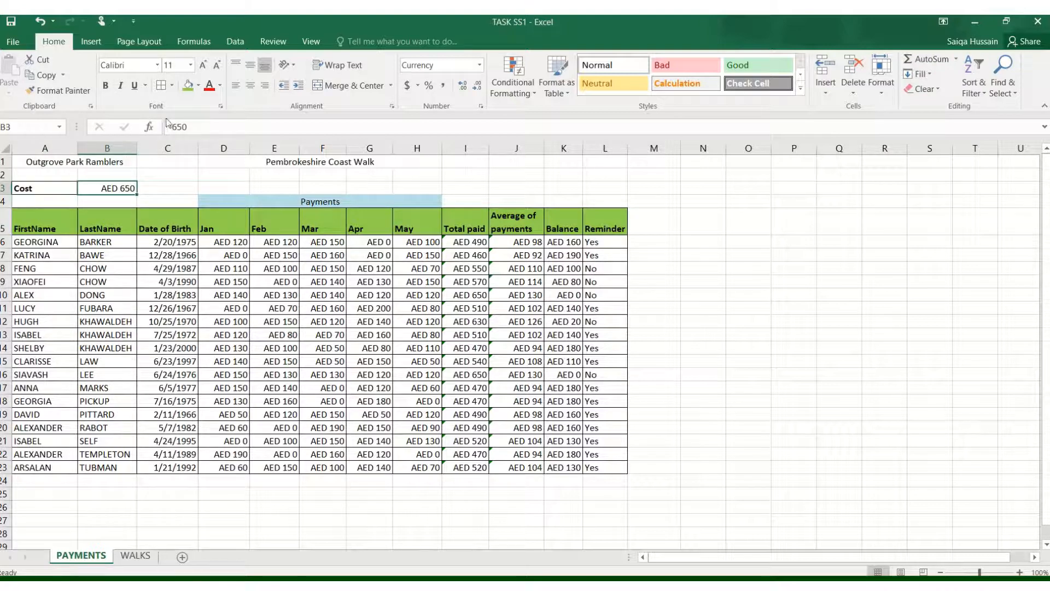
left_click(198, 86)
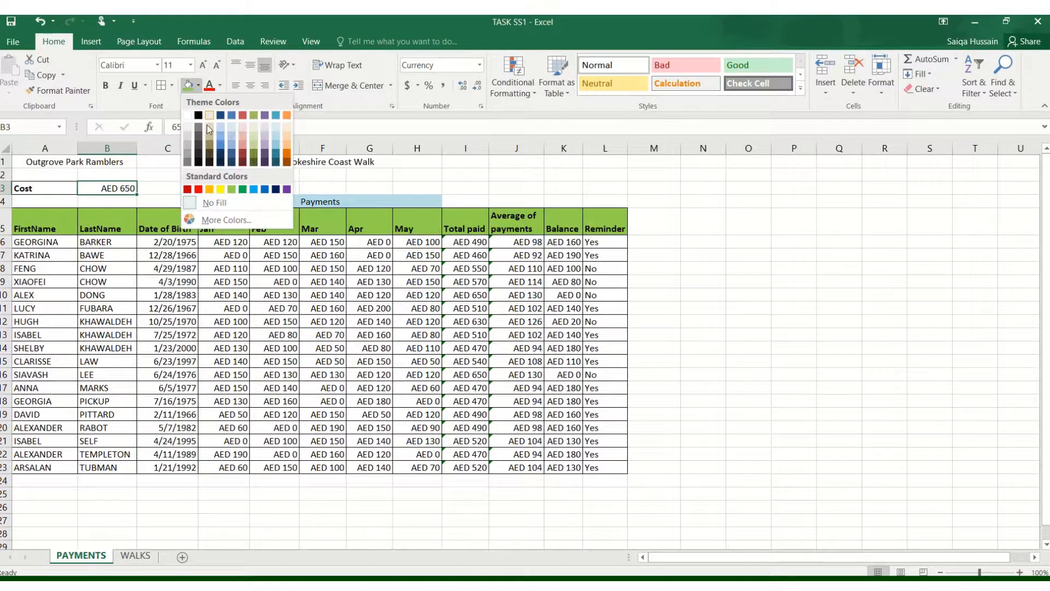
left_click(244, 128)
left_click(241, 322)
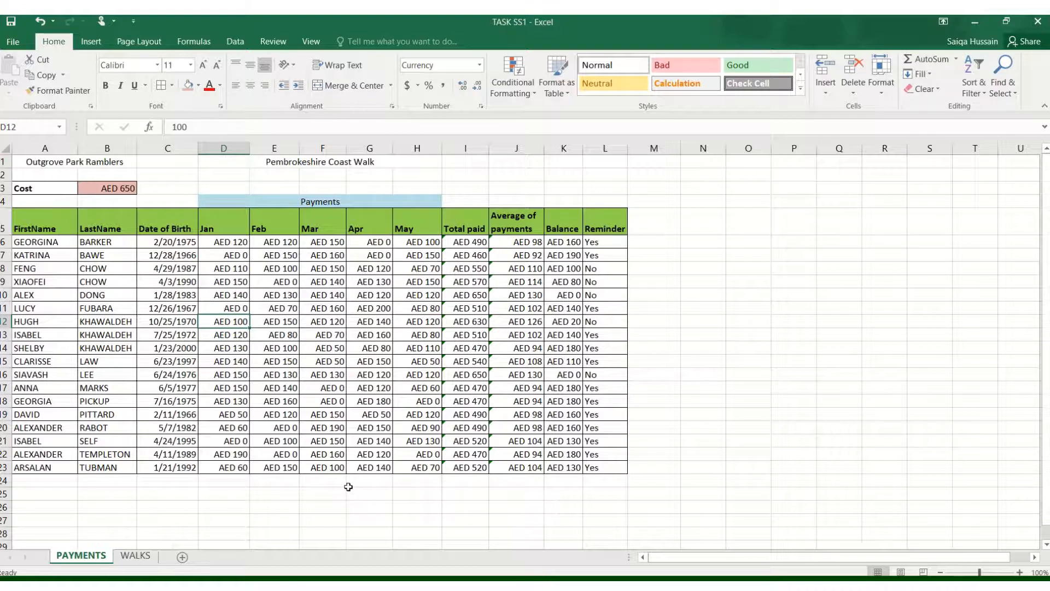
- Reread the instruction to enter Task SS2 and personal details in the footer
left_click_drag(66, 226, 607, 219)
left_click(434, 363)
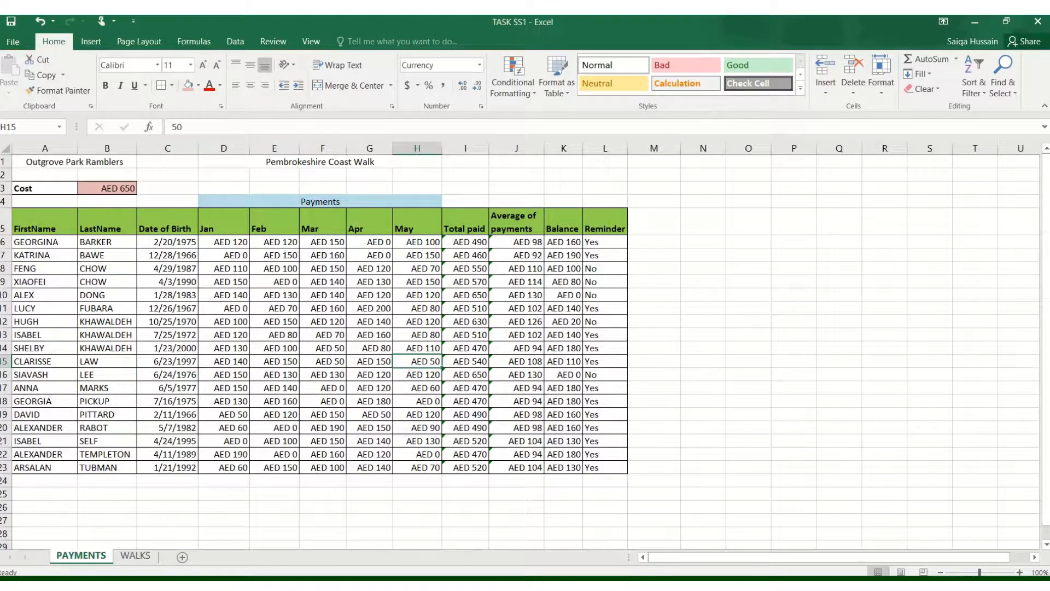
key("alt+Tab")
left_click(664, 364)
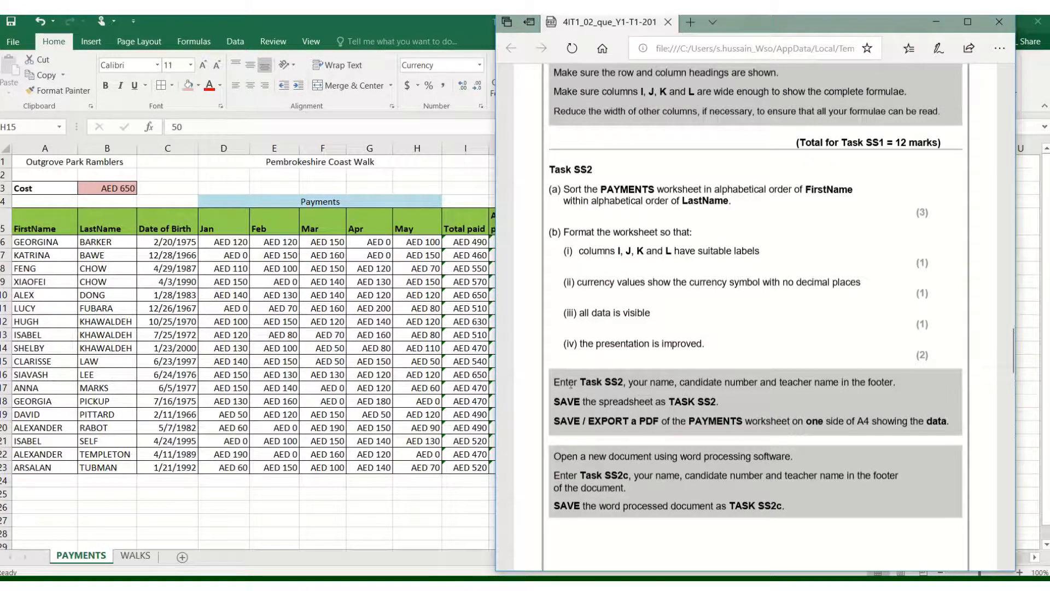
left_click_drag(570, 384, 892, 381)
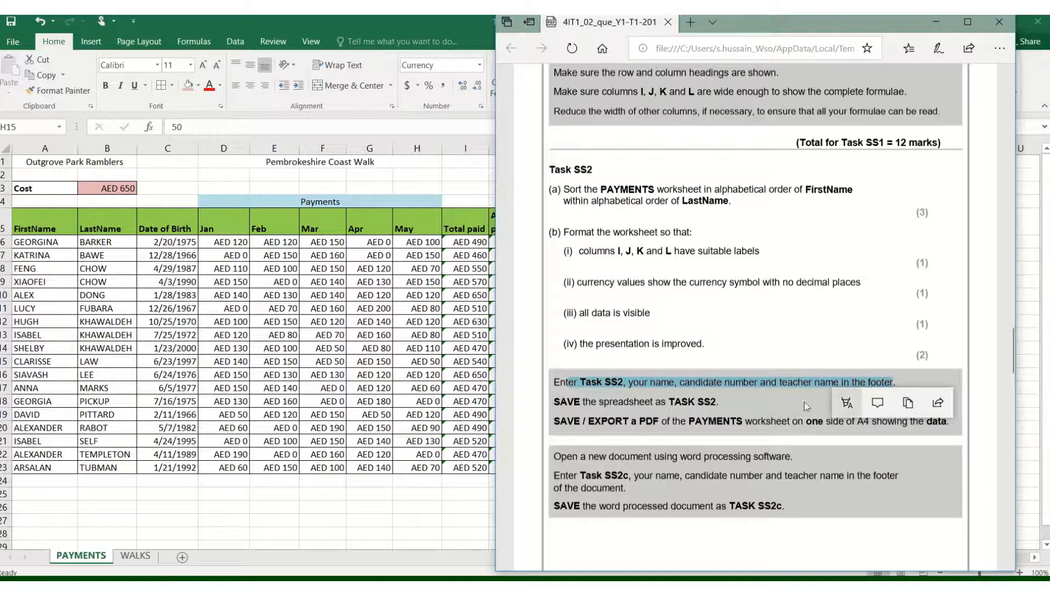
- Open the worksheet's header and footer for editing
left_click(96, 44)
left_click(95, 43)
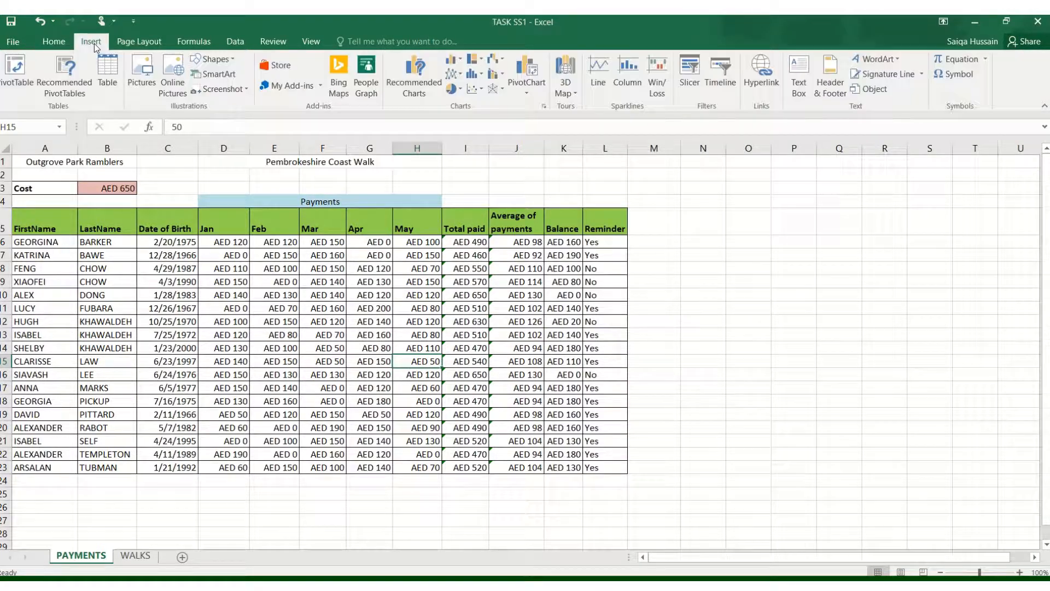
left_click(1006, 21)
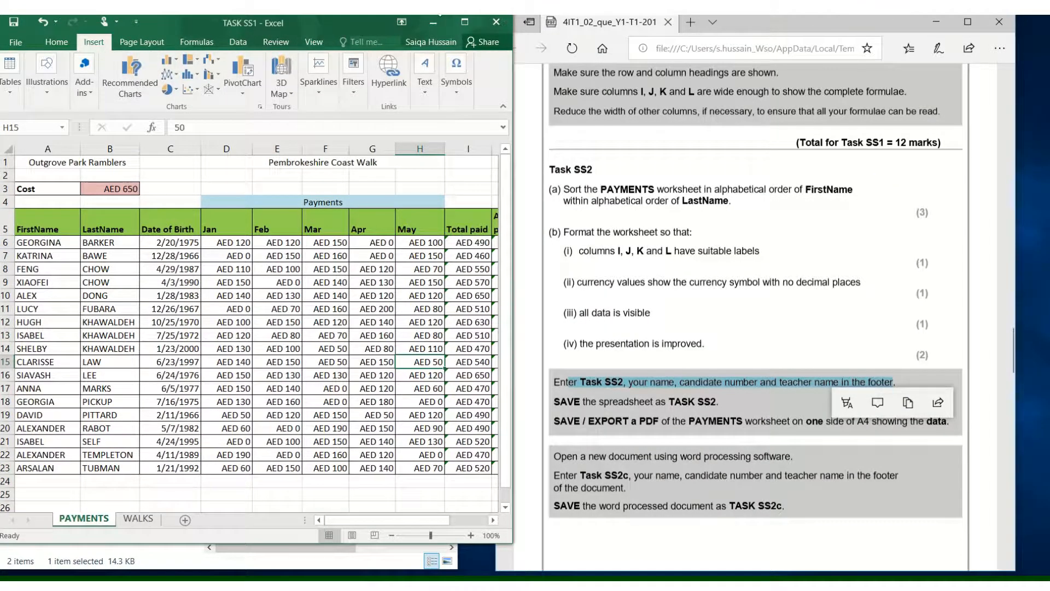
left_click(461, 24)
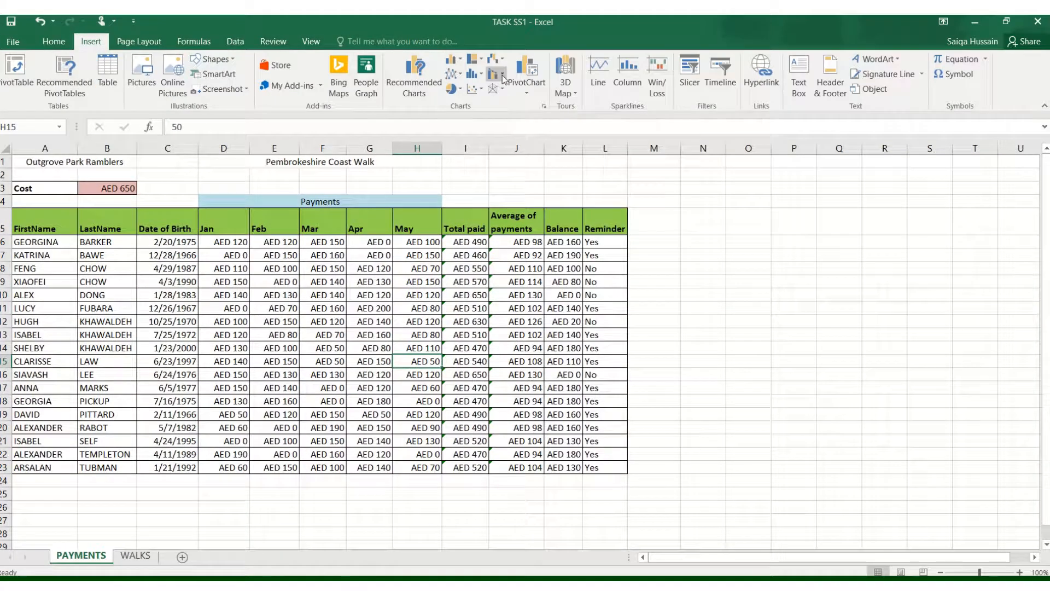
left_click(831, 77)
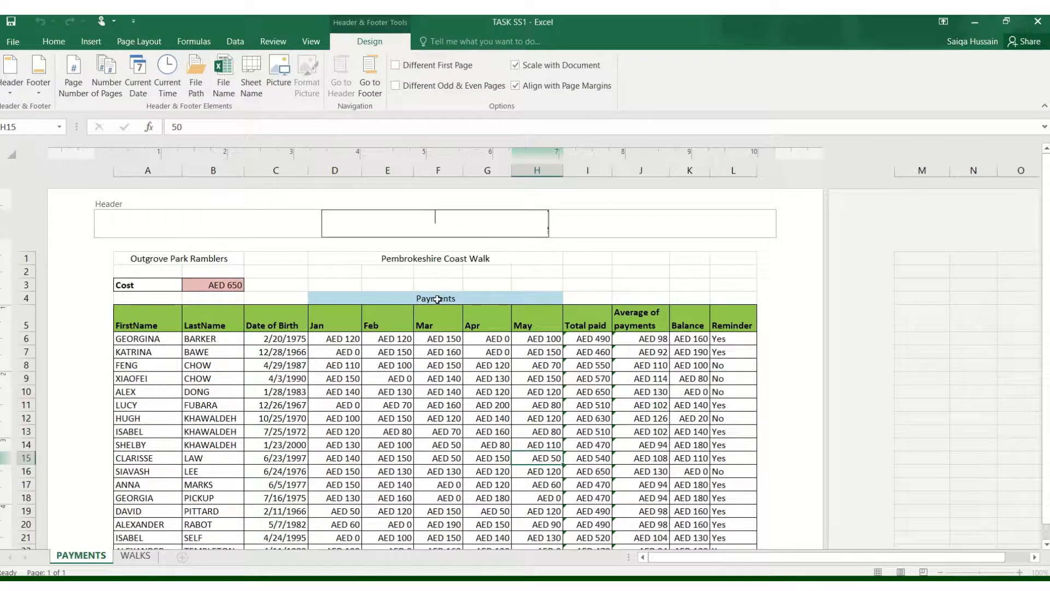
- Insert 'TASK SS2 -' before the existing name text in the centre footer, then return to Normal view
left_click(446, 378)
scroll(448, 377, "down", 3)
scroll(447, 377, "down", 2)
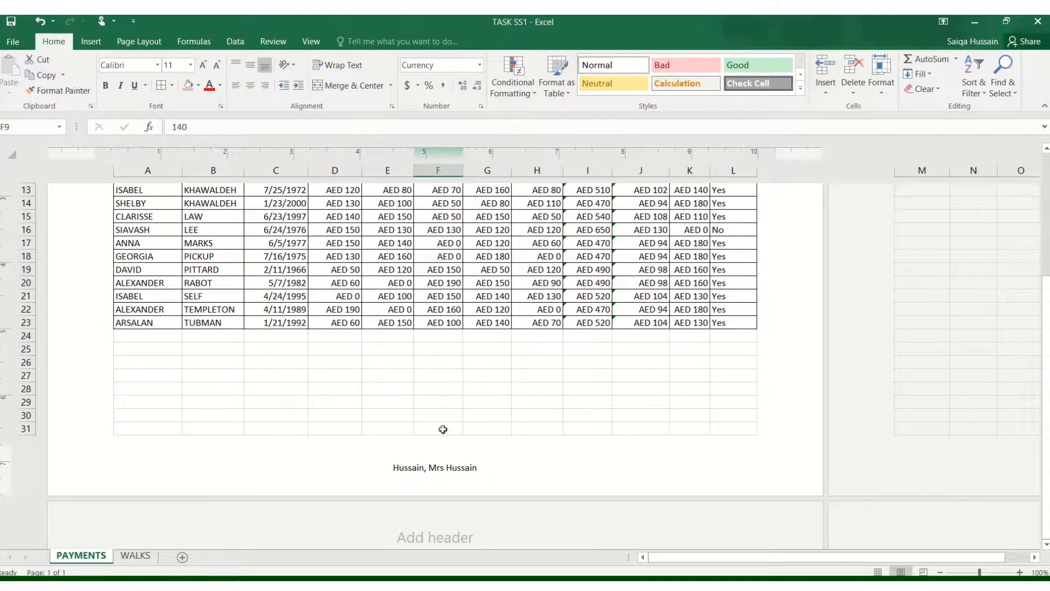
left_click(394, 471)
left_click(394, 468)
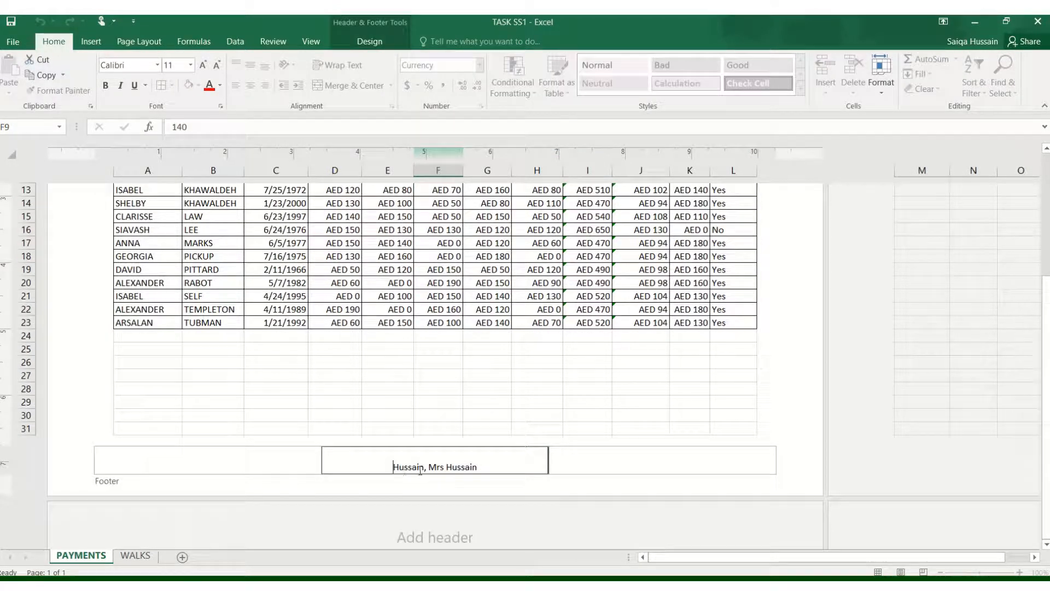
type("TASK S")
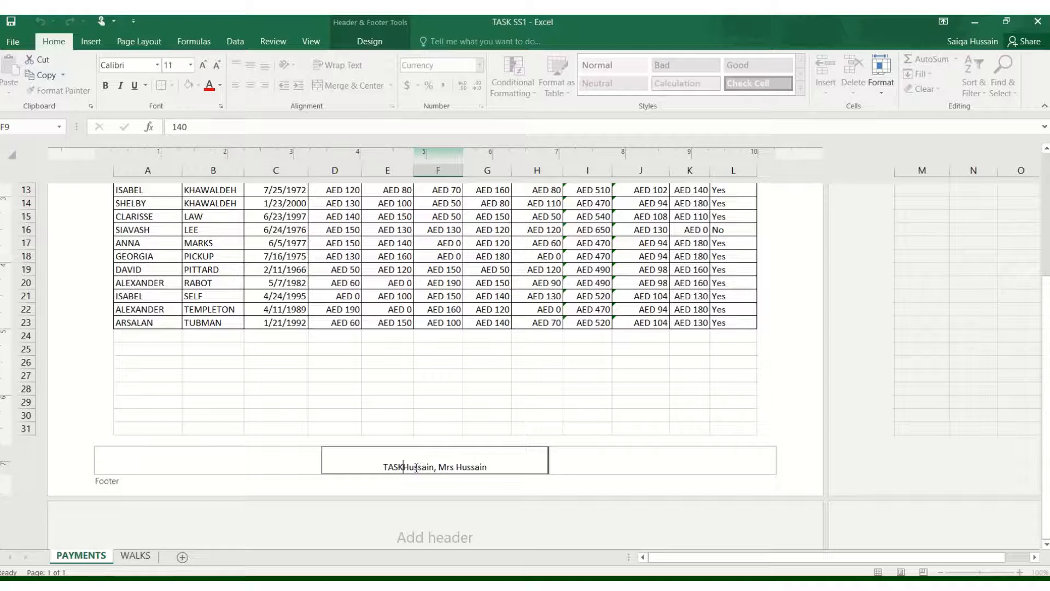
type("S2")
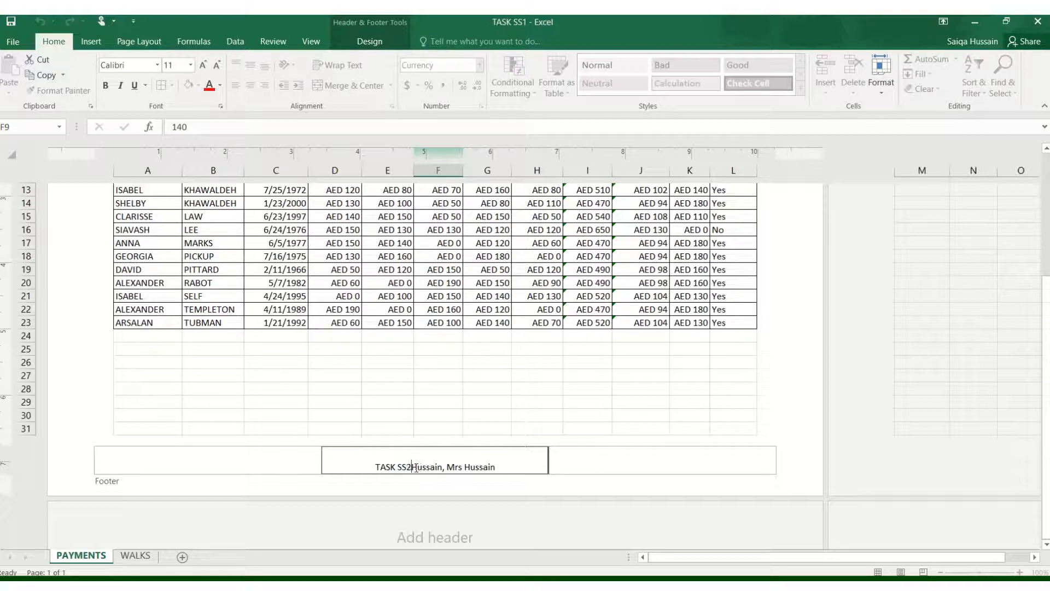
type(" -")
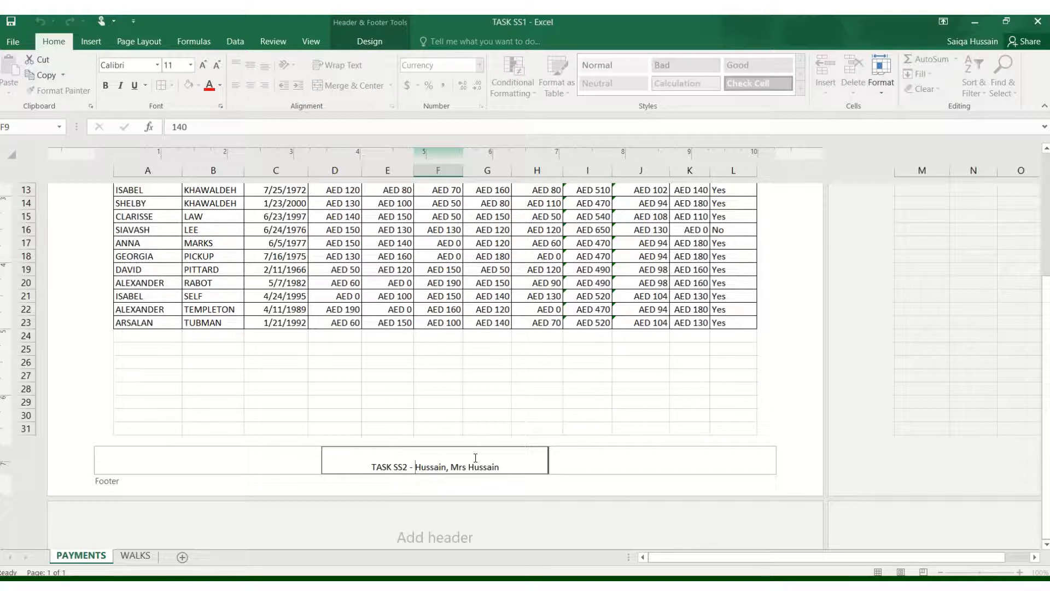
left_click(459, 360)
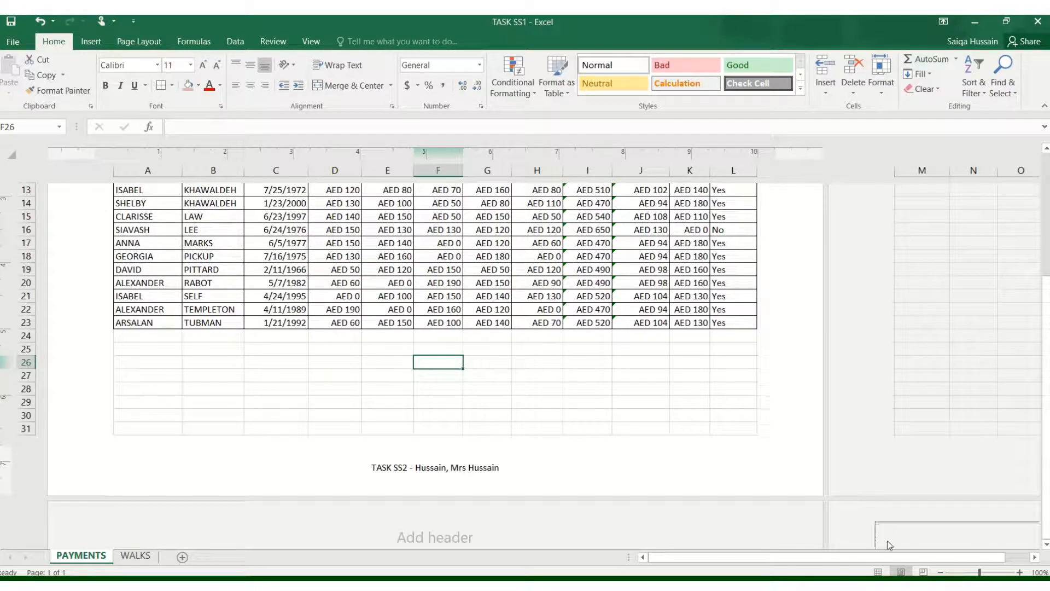
left_click(878, 572)
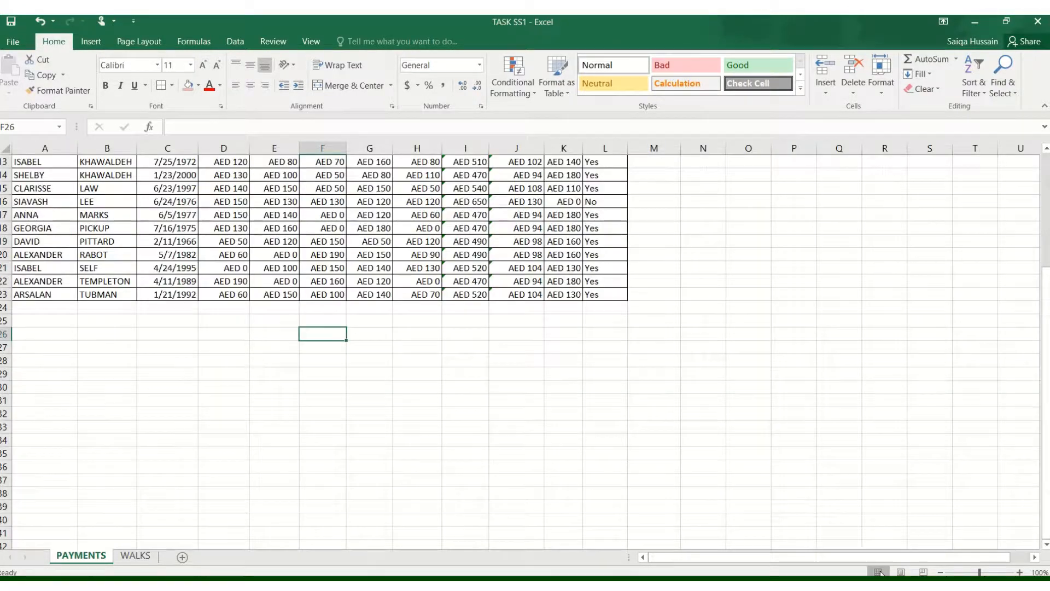
- Save the workbook as TASK SS2 in the Practical assessment folder
left_click(1007, 22)
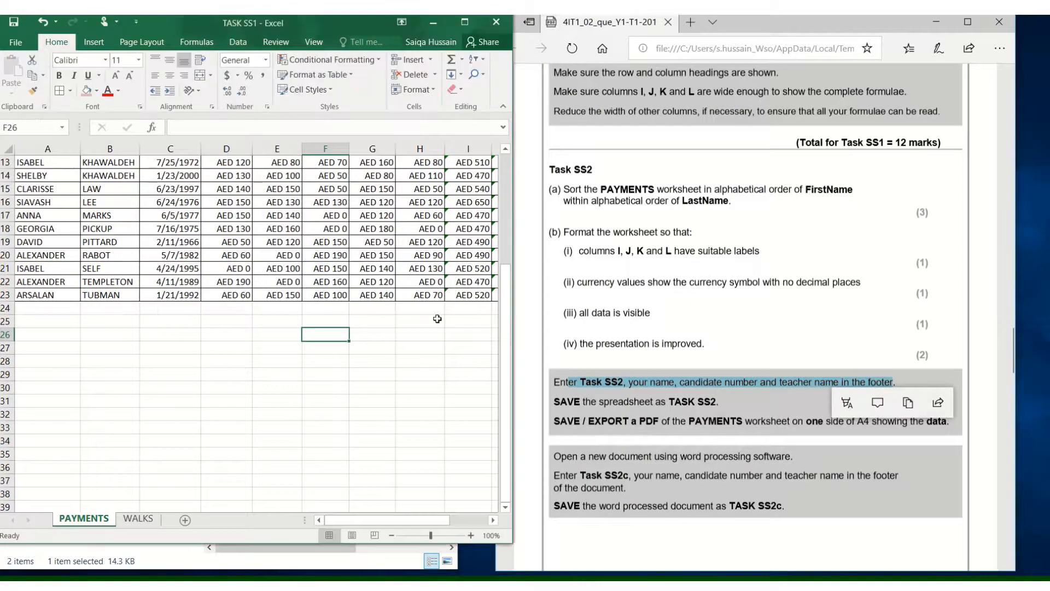
left_click(584, 405)
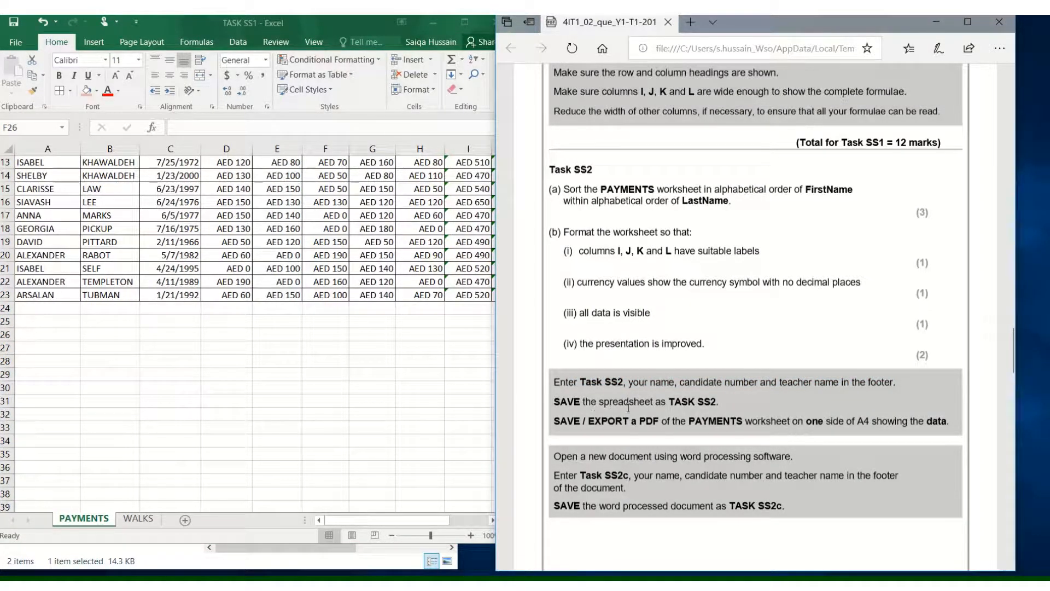
left_click(8, 48)
left_click(8, 48)
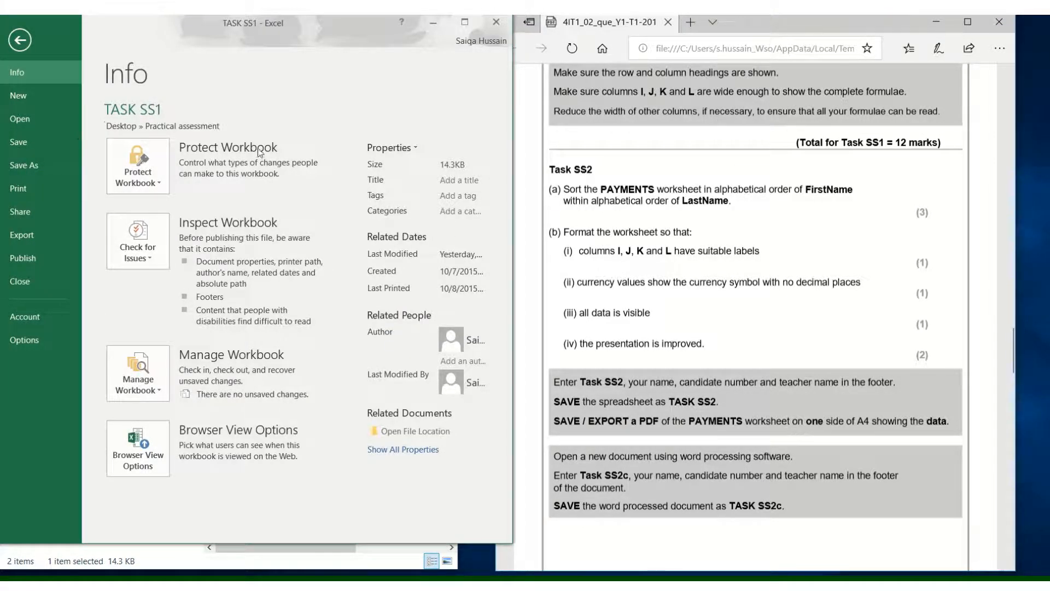
left_click(31, 165)
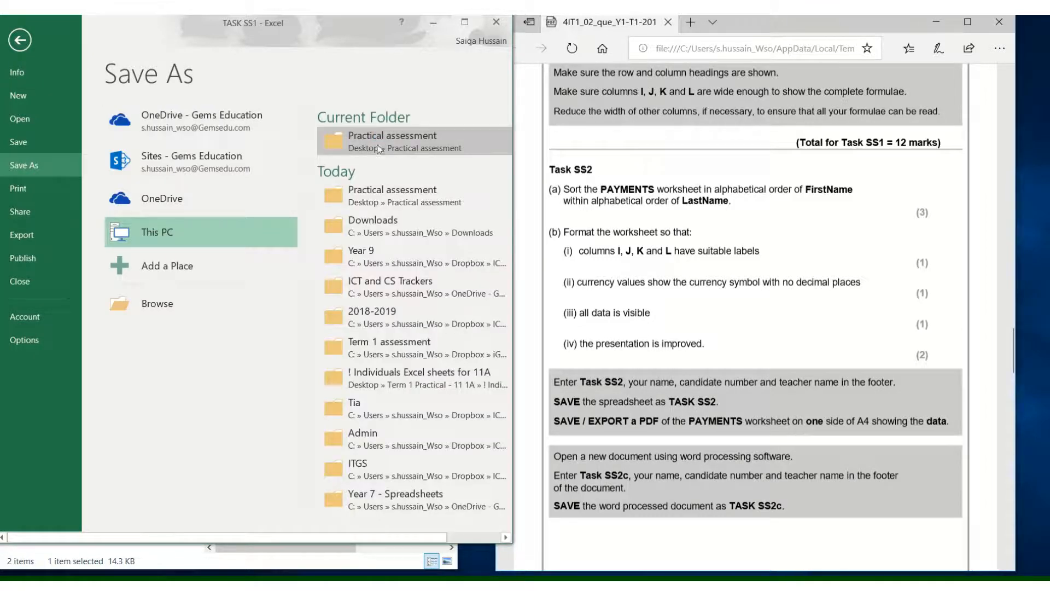
left_click(379, 148)
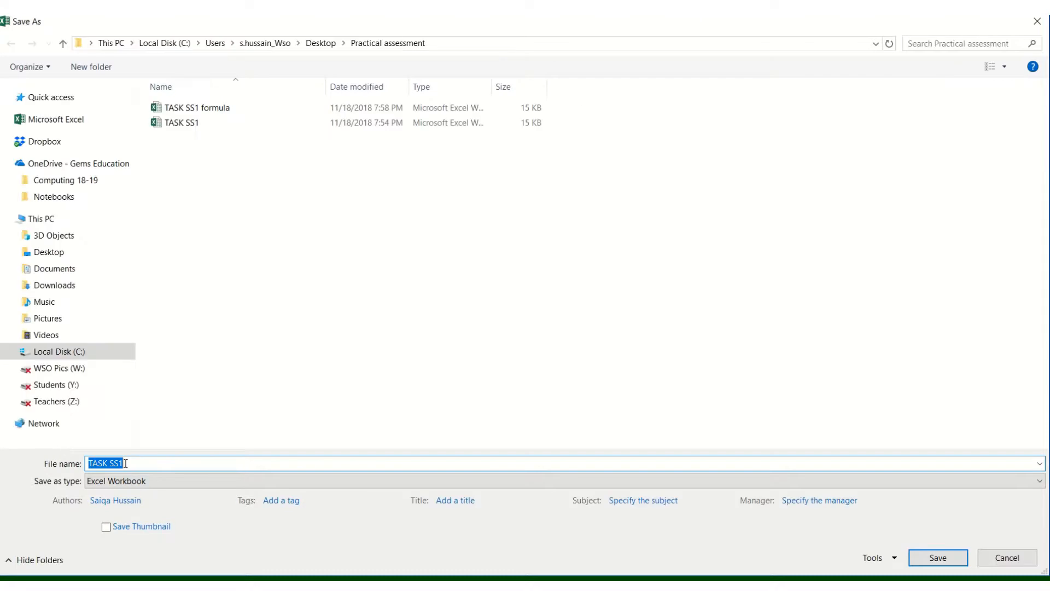
left_click(139, 464)
left_click(954, 567)
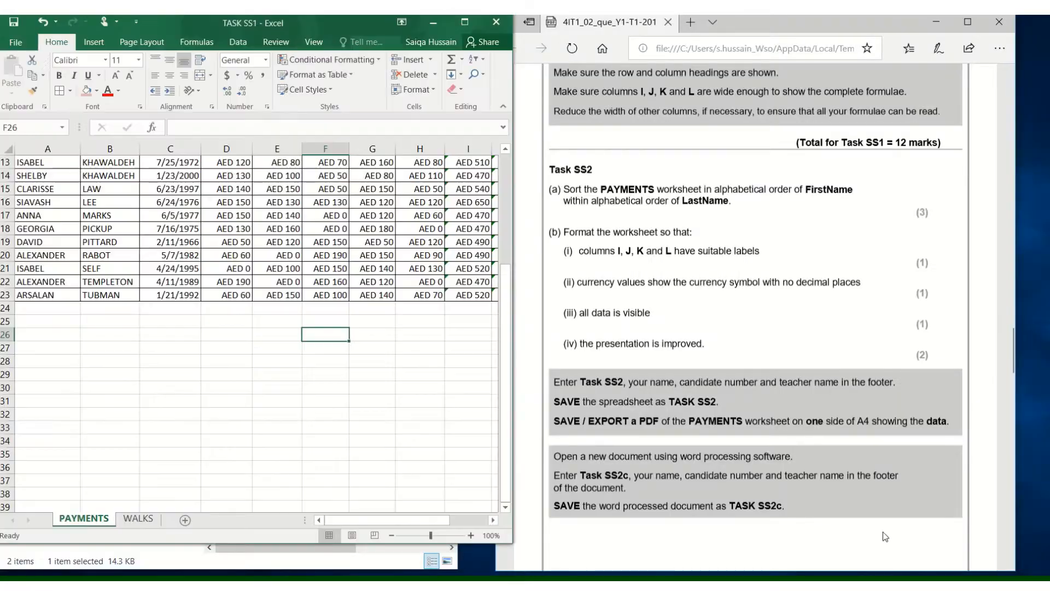
- Read the instruction to export the PAYMENTS worksheet as a one-page PDF showing the data
left_click(712, 427)
left_click_drag(555, 422, 949, 422)
left_click(452, 378)
left_click(465, 22)
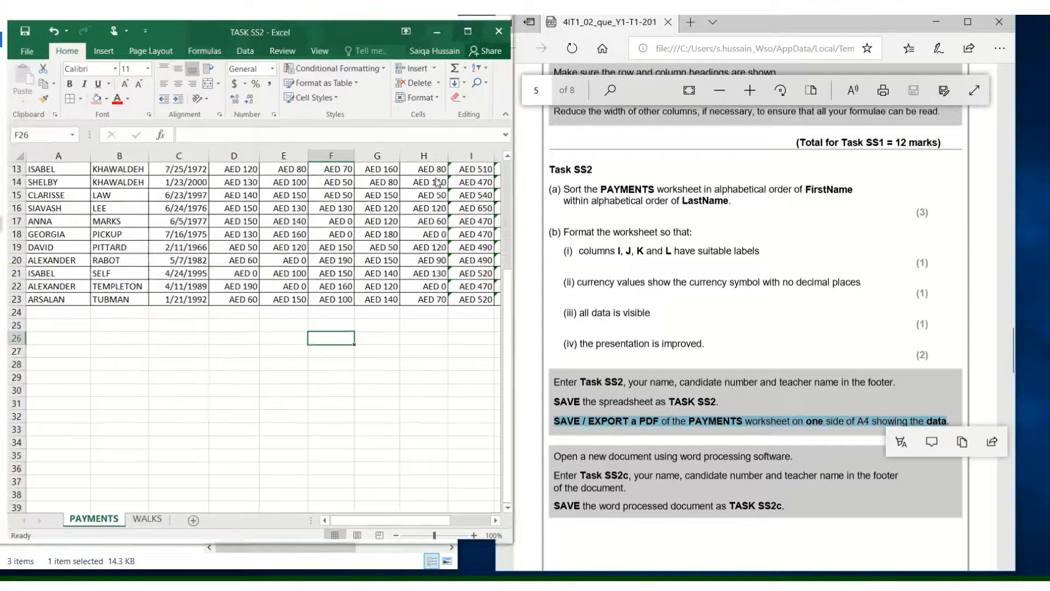
scroll(434, 356, "up", 4)
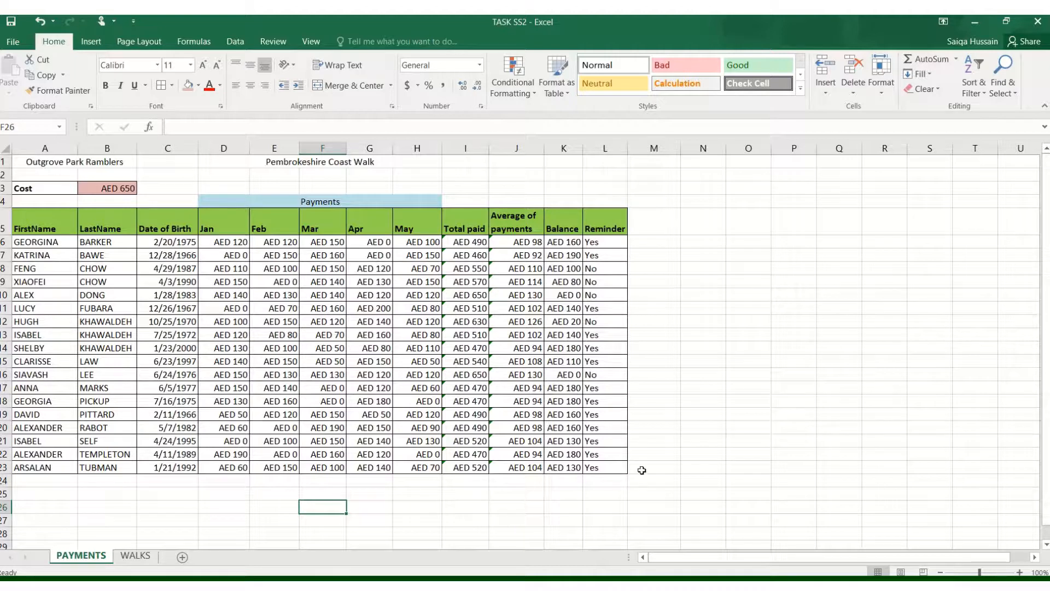
- Set the print area to the data range A1:L23
left_click(621, 469)
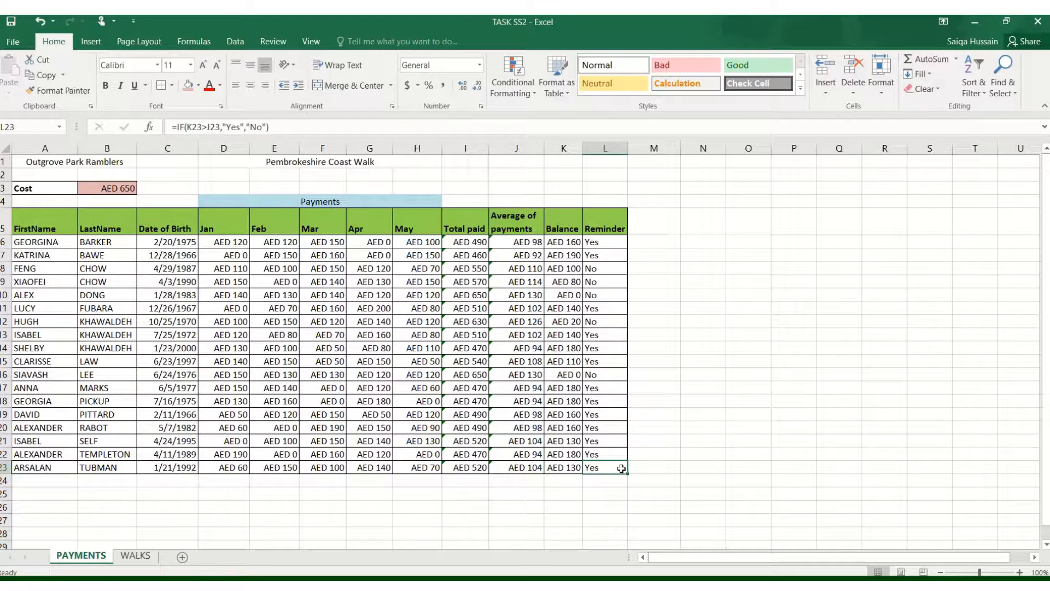
mouse_move(621, 468)
left_mouse_down()
mouse_move(547, 443)
mouse_move(492, 408)
mouse_move(246, 181)
mouse_move(172, 159)
mouse_move(34, 157)
left_mouse_up()
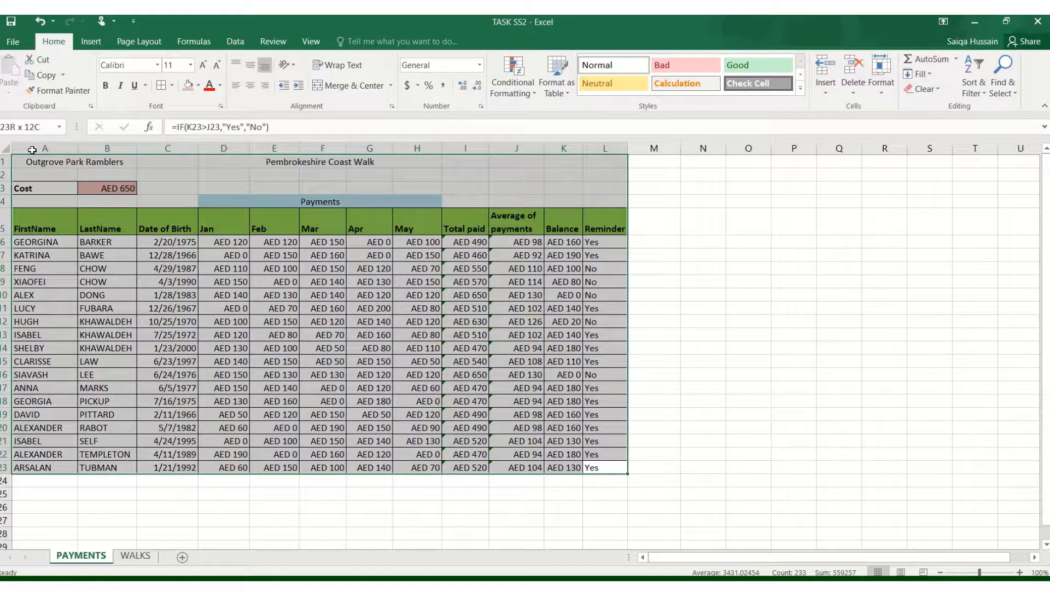
left_click(138, 41)
left_click(198, 95)
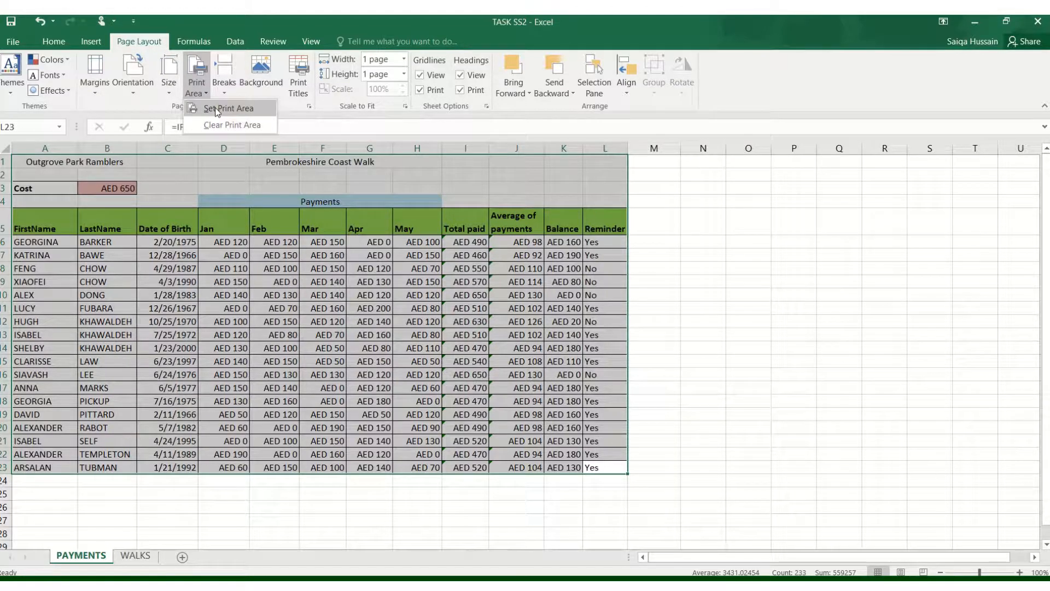
left_click(217, 109)
left_click(307, 376)
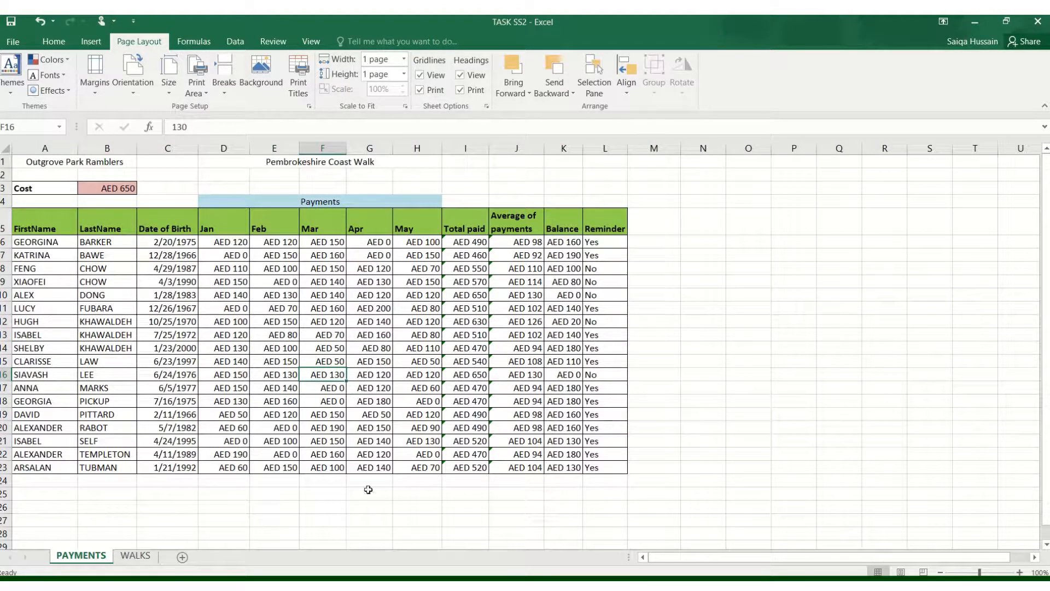
- Open the print settings with landscape orientation, A4 paper and Fit Sheet on One Page scaling
left_click(5, 43)
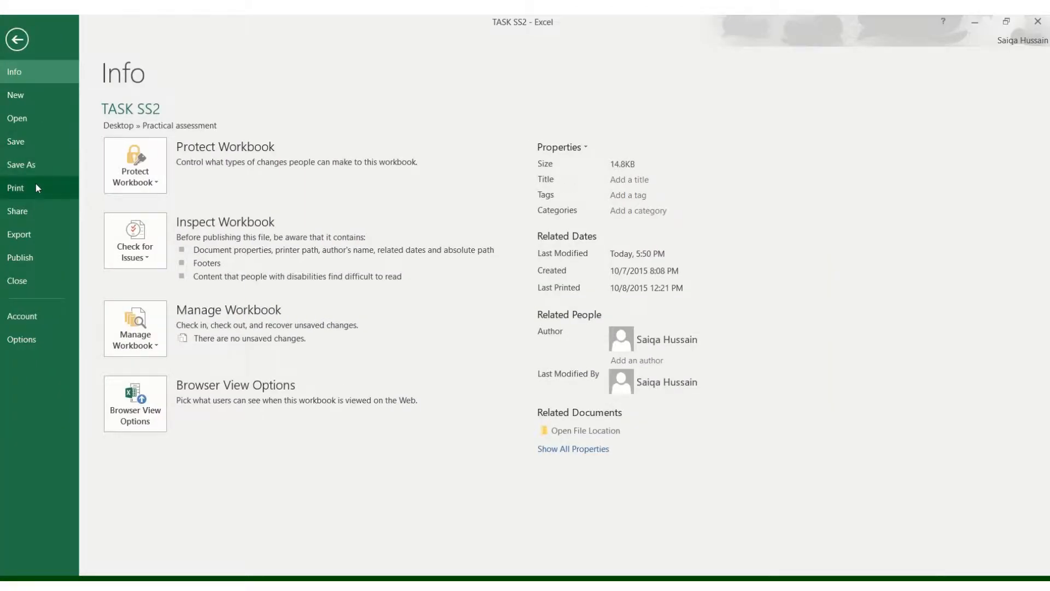
left_click(37, 187)
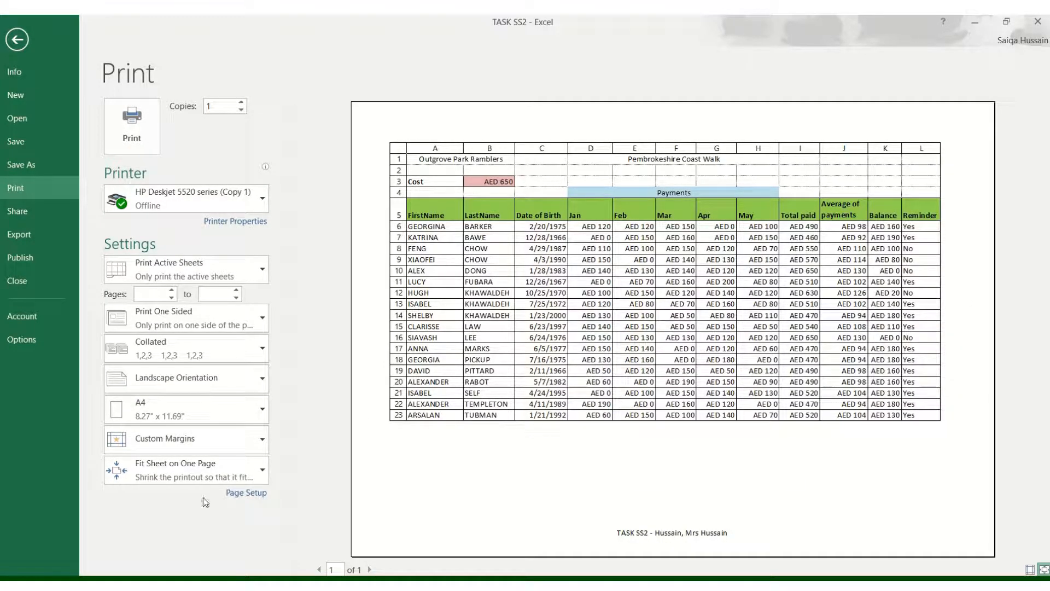
left_click(170, 383)
left_click(170, 437)
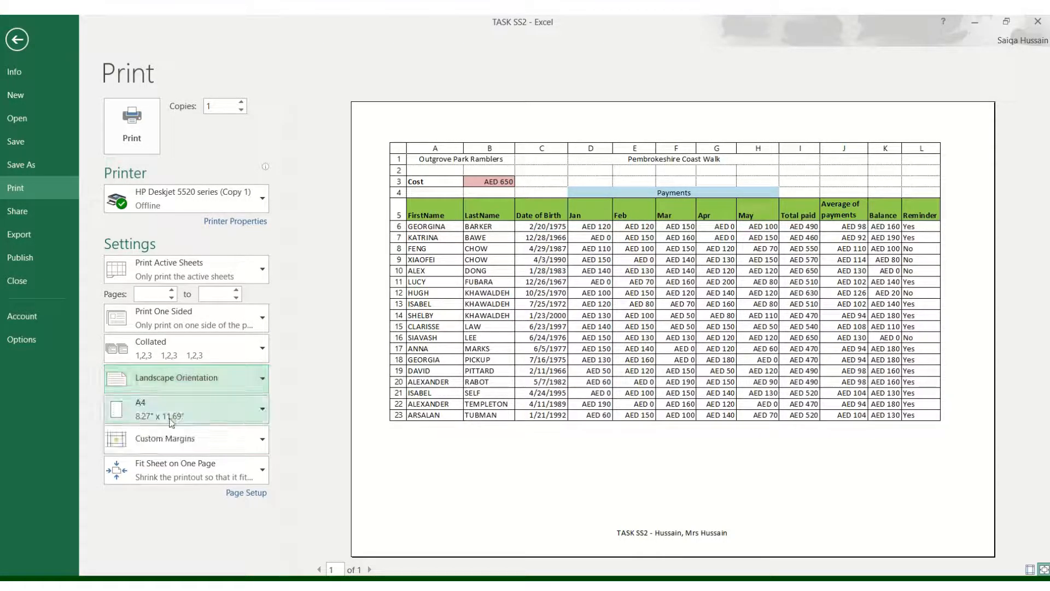
left_click(171, 441)
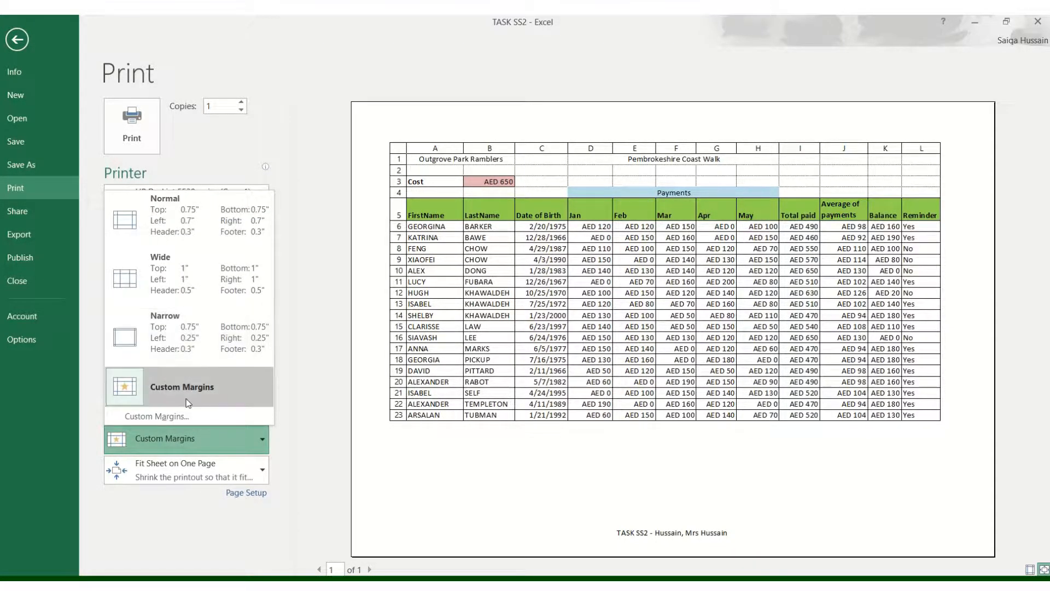
left_click(182, 471)
left_click(183, 470)
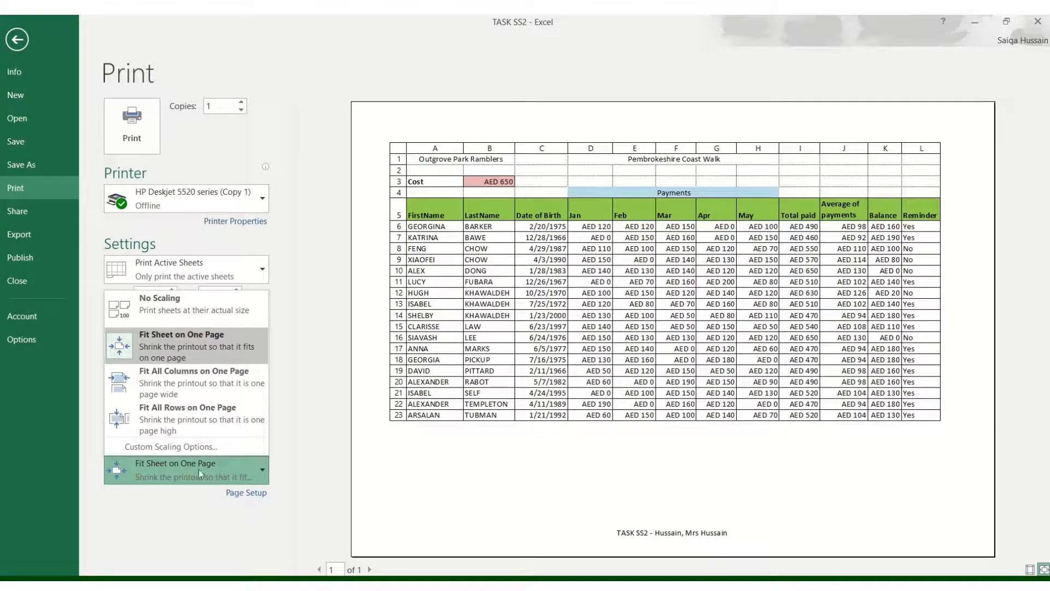
left_click(195, 334)
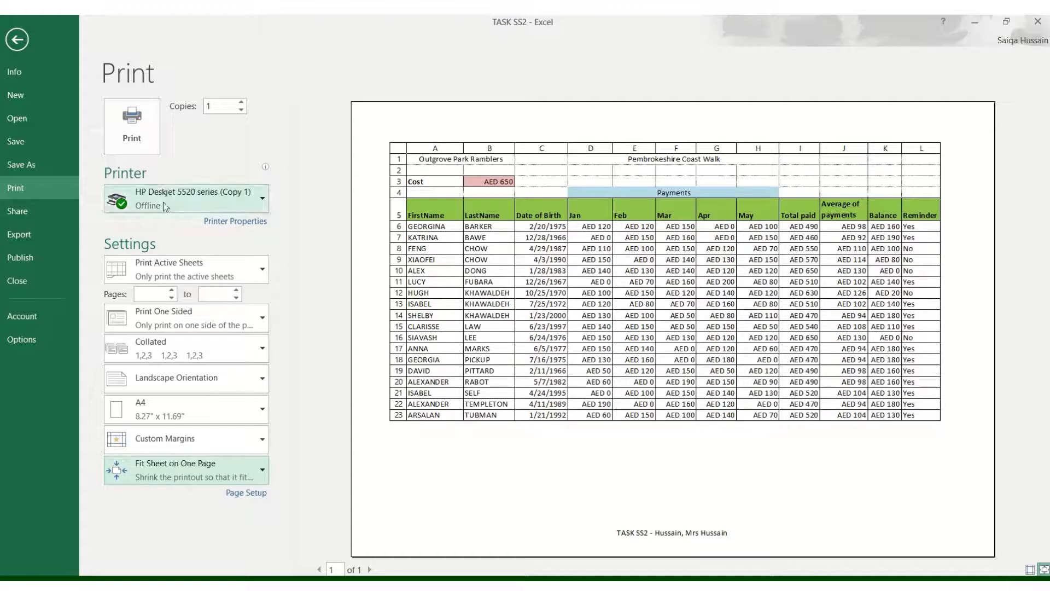
- Choose Microsoft Print to PDF as the printer and print the sheet
left_click(186, 202)
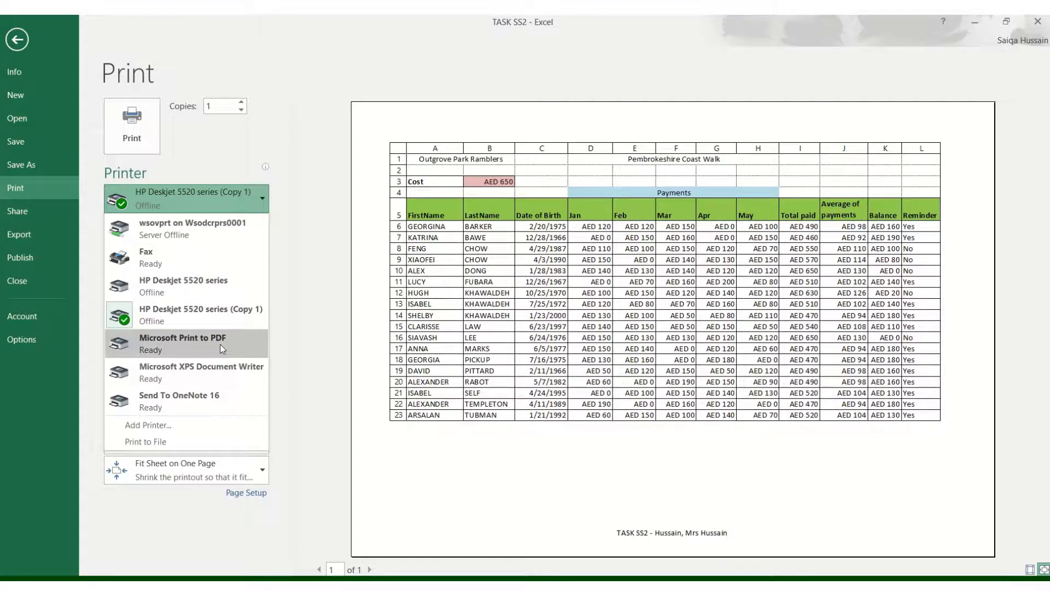
left_click(174, 345)
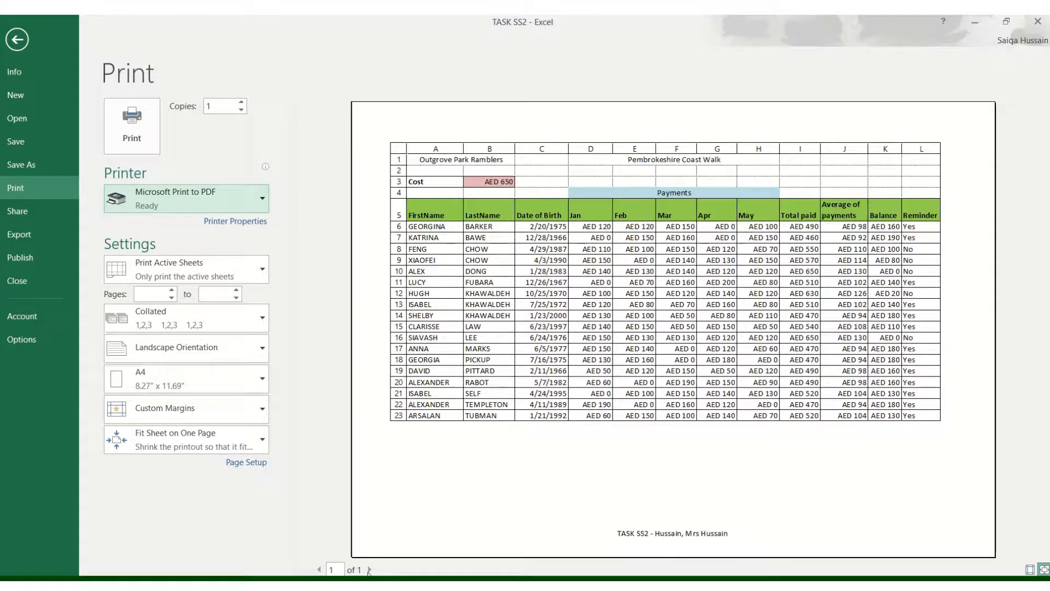
left_click(125, 142)
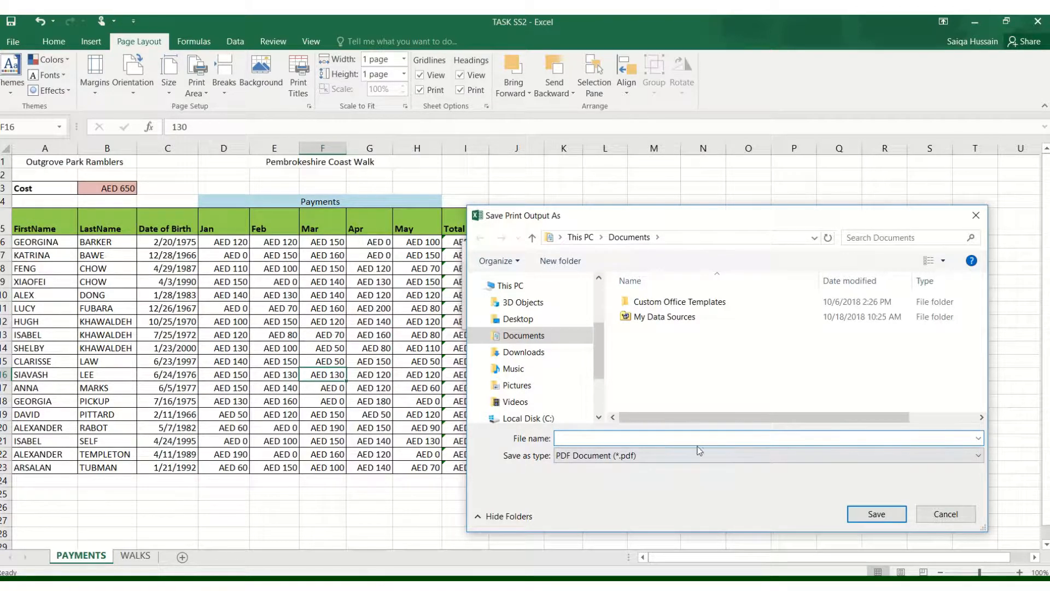
- Save the PDF output as TASK SS2 in the Desktop's Practical assessment folder
left_click(535, 320)
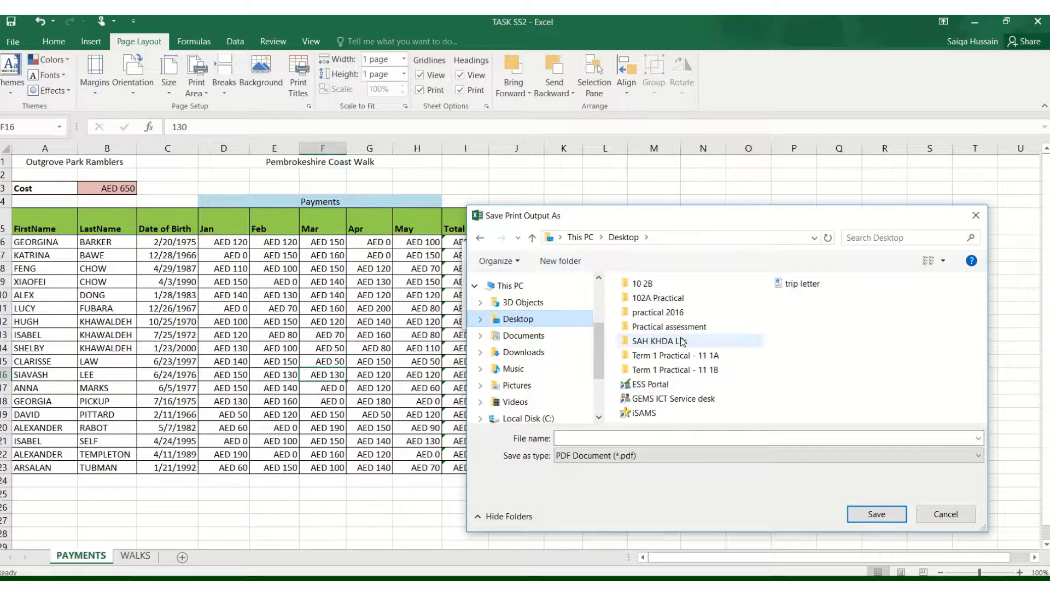
left_click(611, 440)
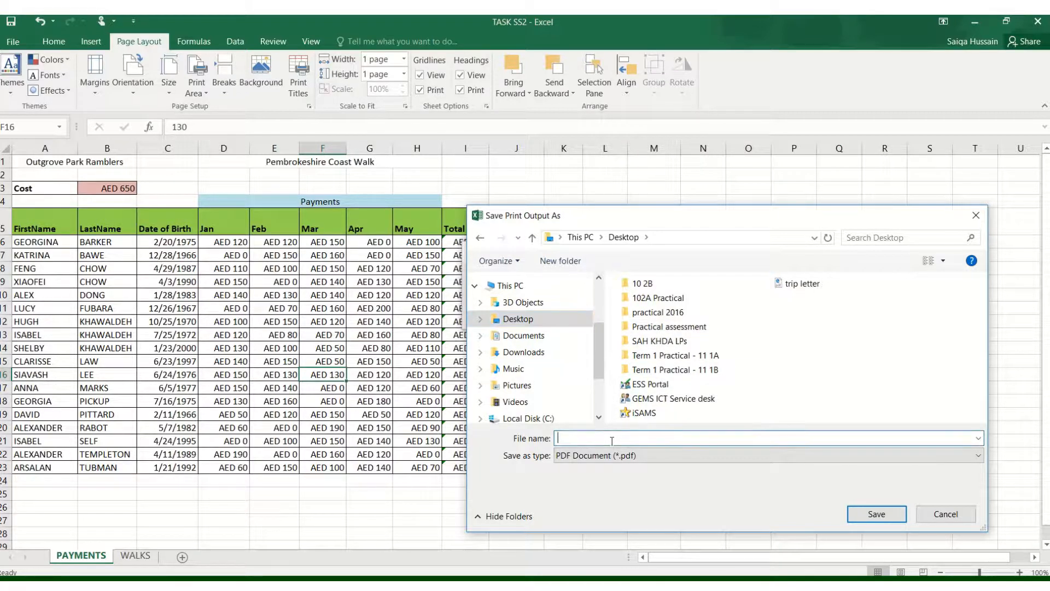
type("T")
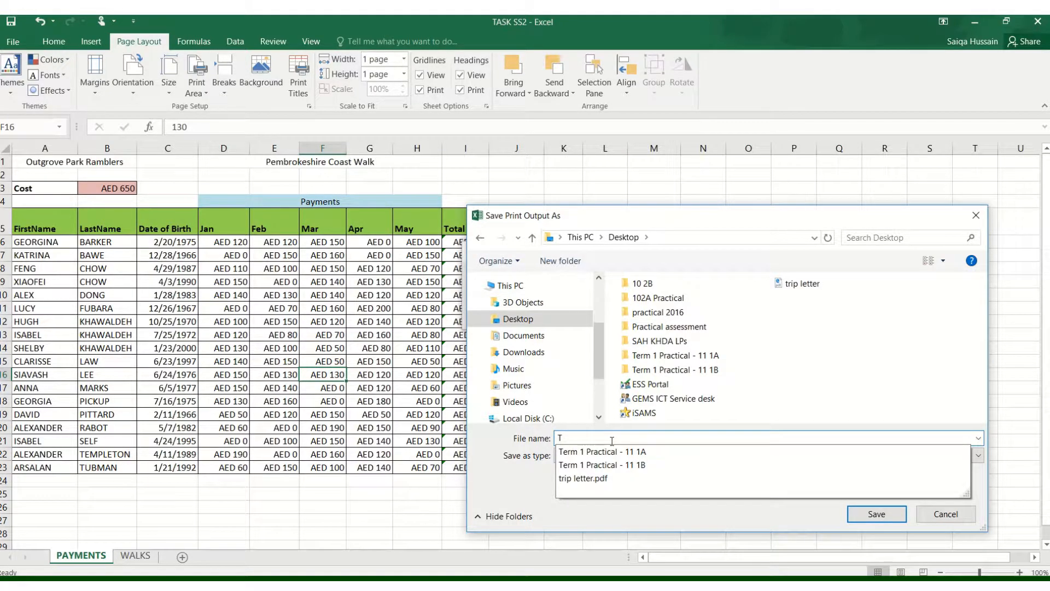
type("ASK SS2")
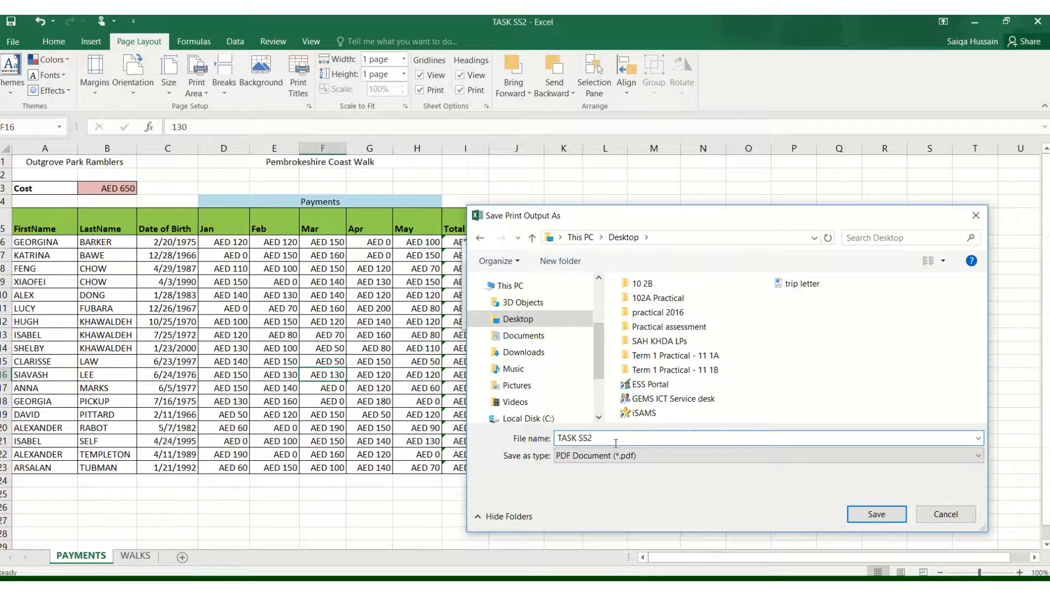
left_click(667, 327)
double_click(668, 327)
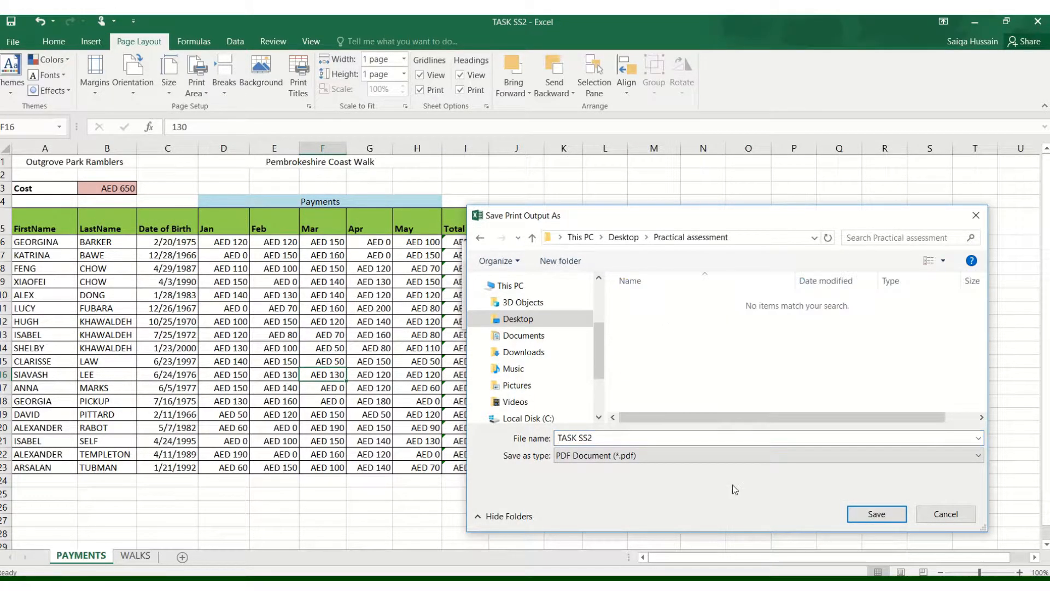
left_click(874, 513)
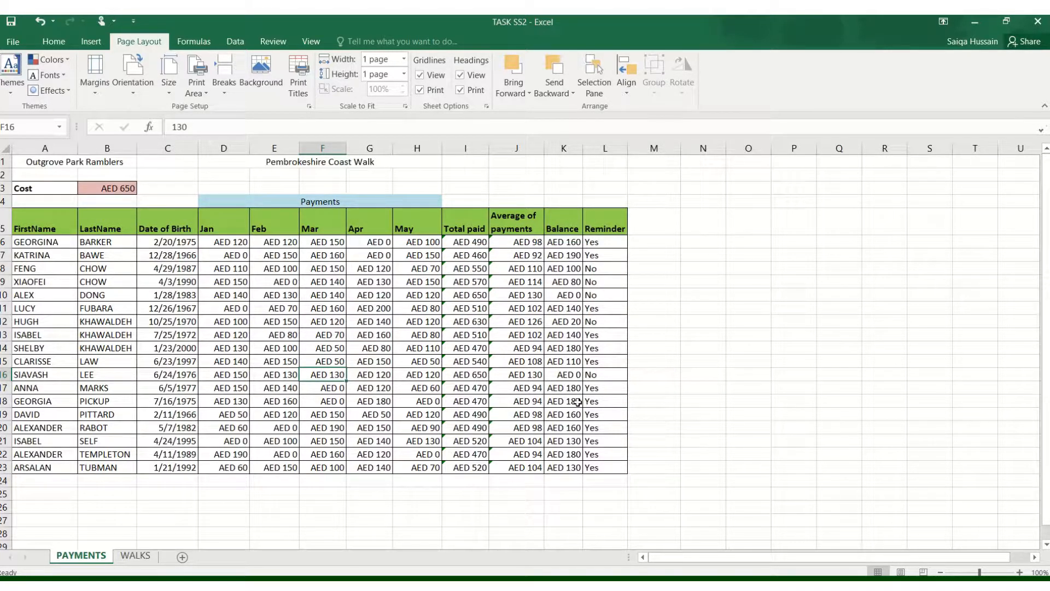
- Open the exported TASK SS2 PDF from the Practical assessment folder to check its one-page layout and footer
left_click(21, 586)
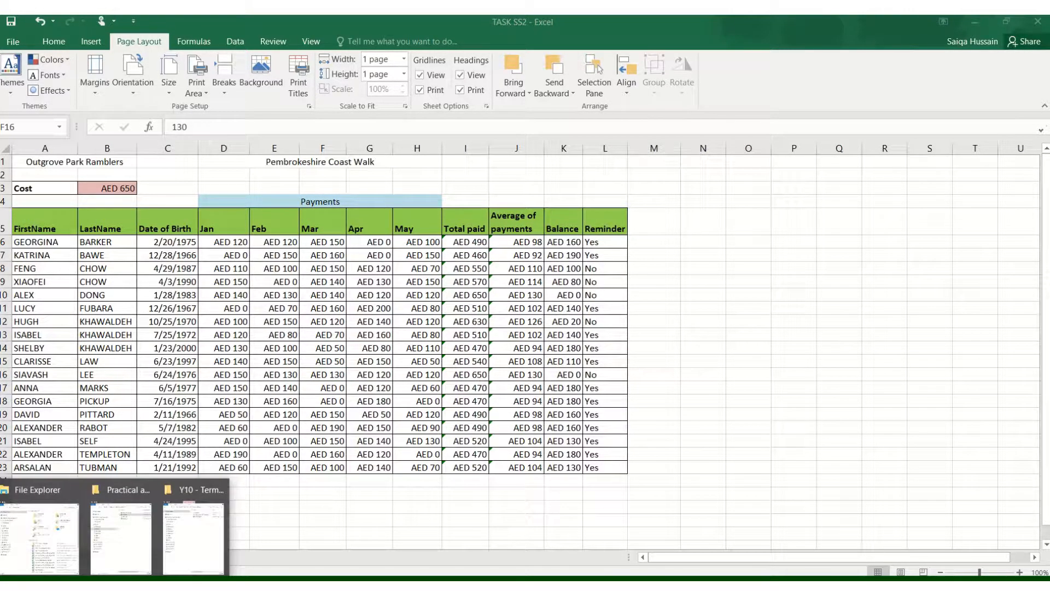
left_click(124, 556)
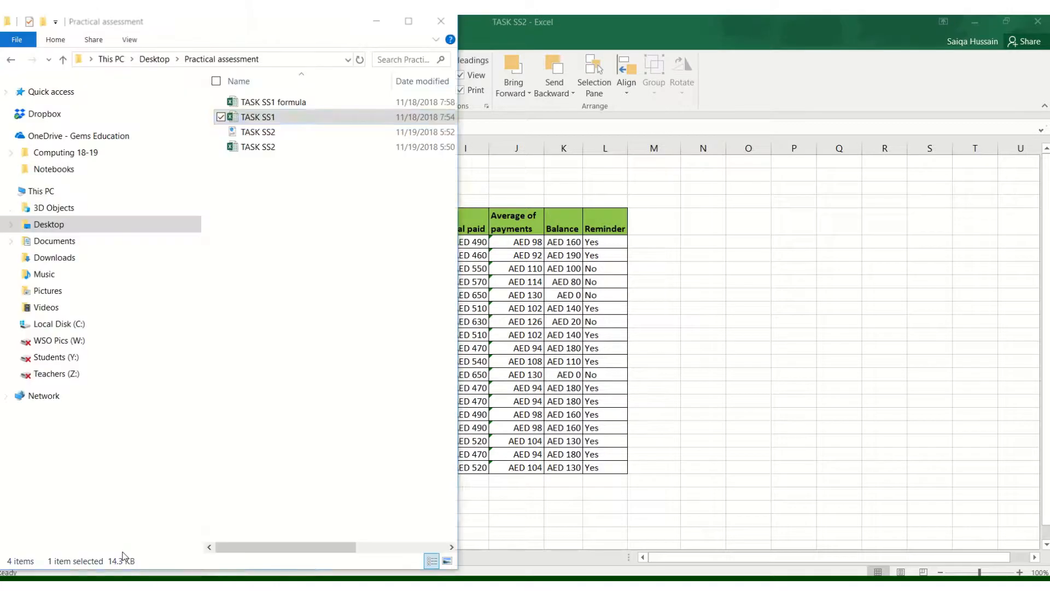
left_click(298, 187)
left_click(257, 134)
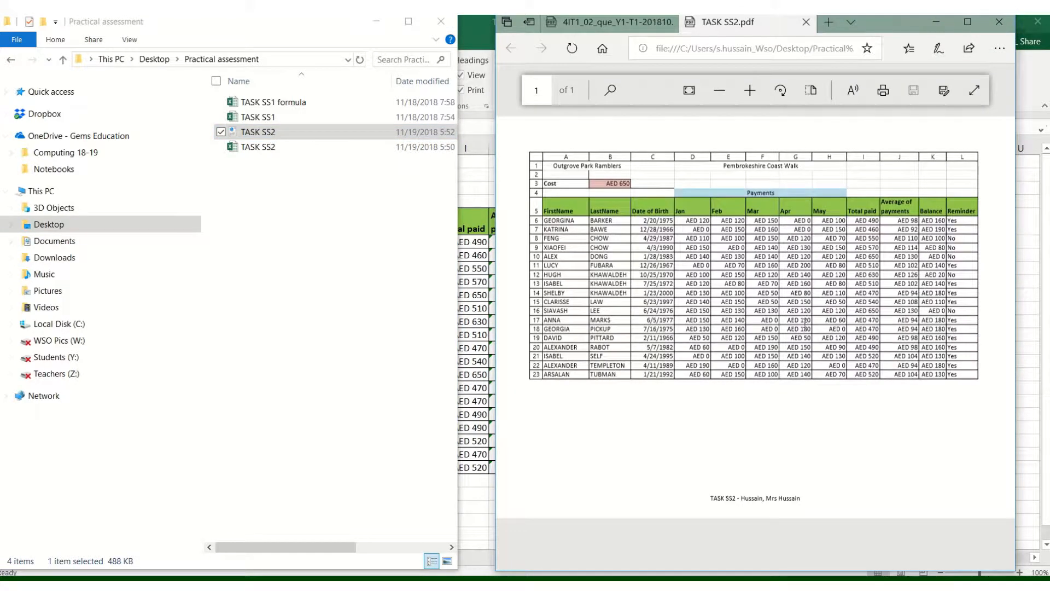
left_click(806, 22)
left_click(371, 23)
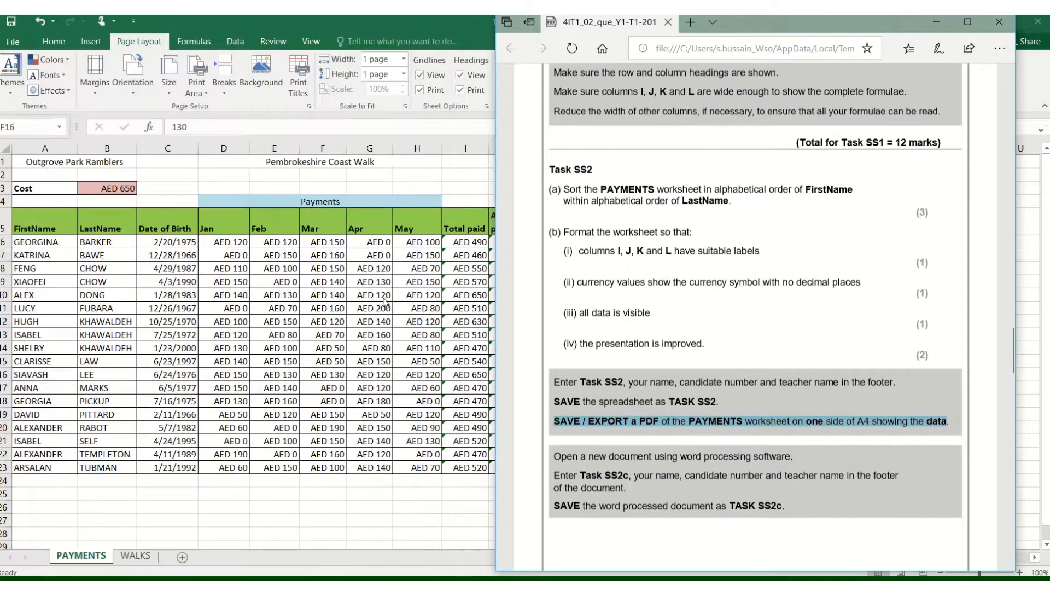
left_click(386, 321)
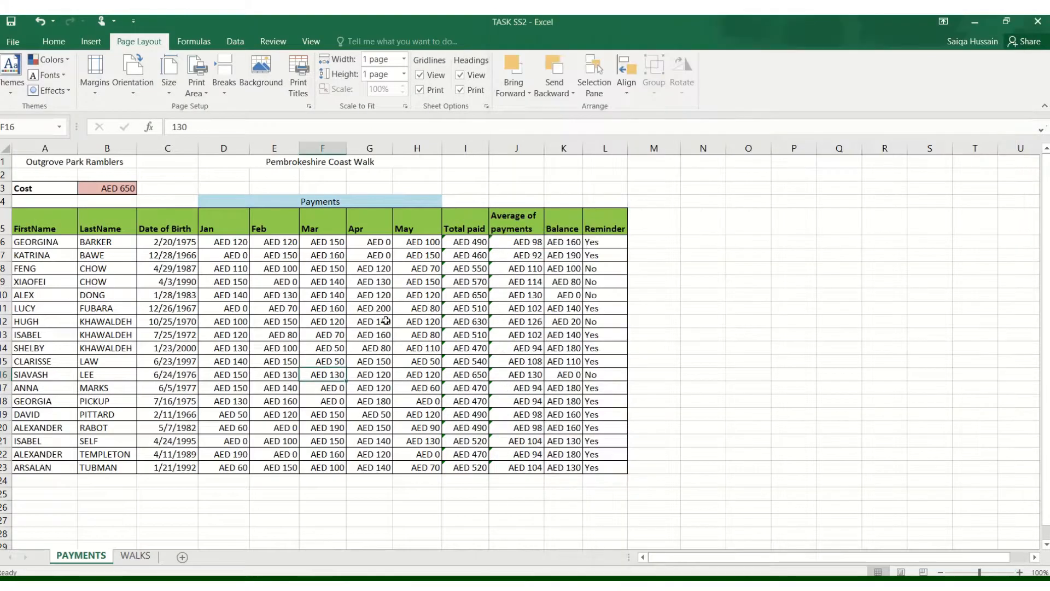
left_click(13, 42)
left_click(44, 173)
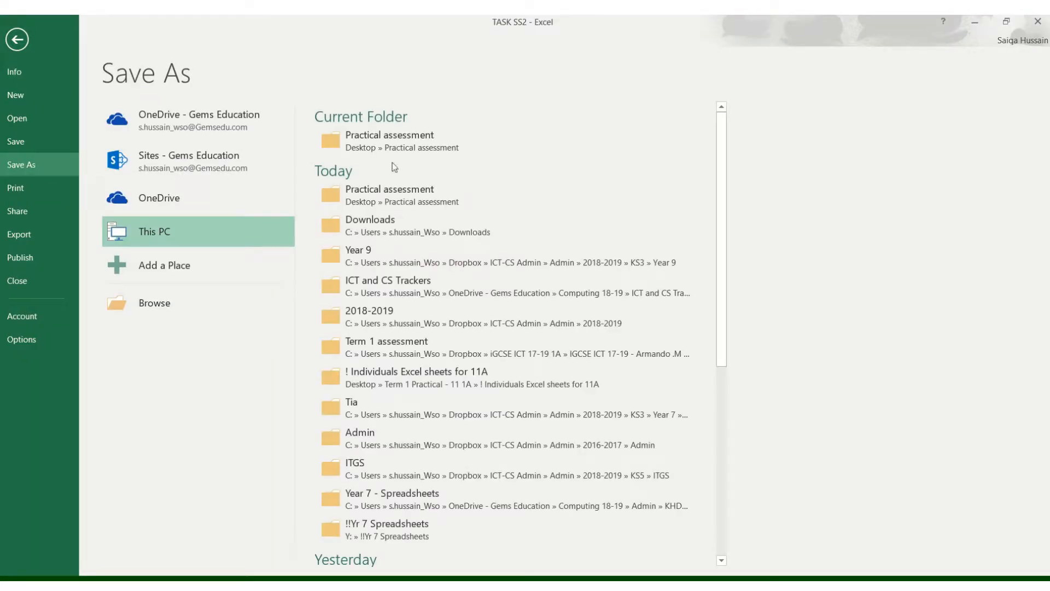
left_click(447, 151)
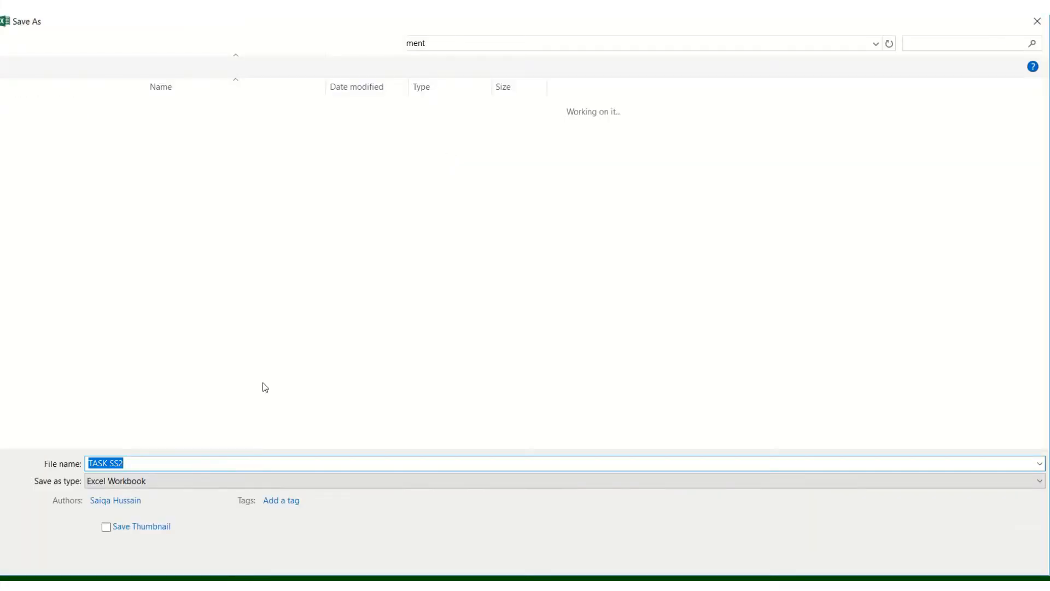
left_click(144, 481)
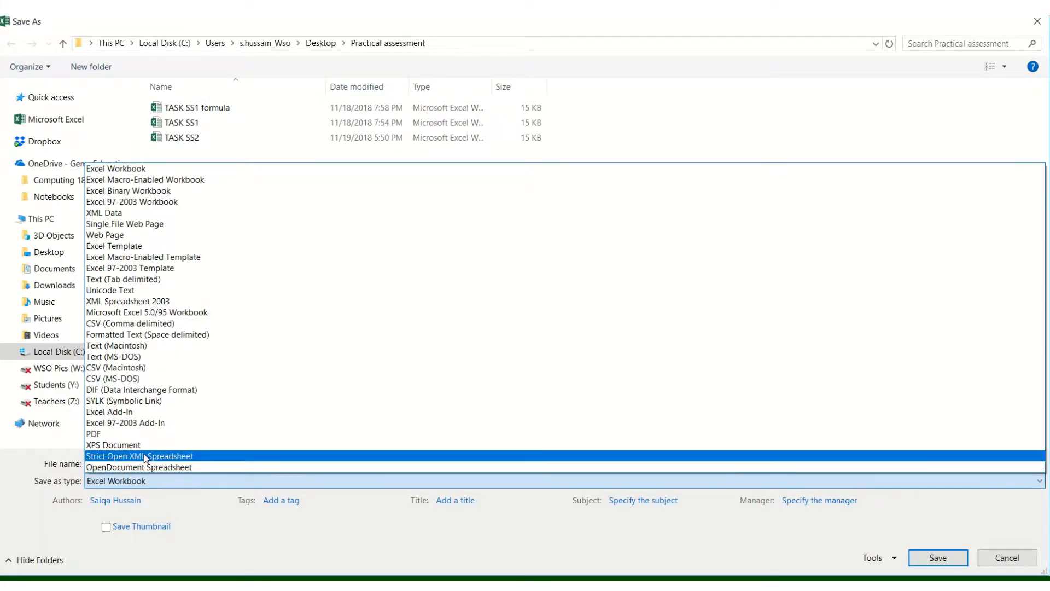
left_click(148, 434)
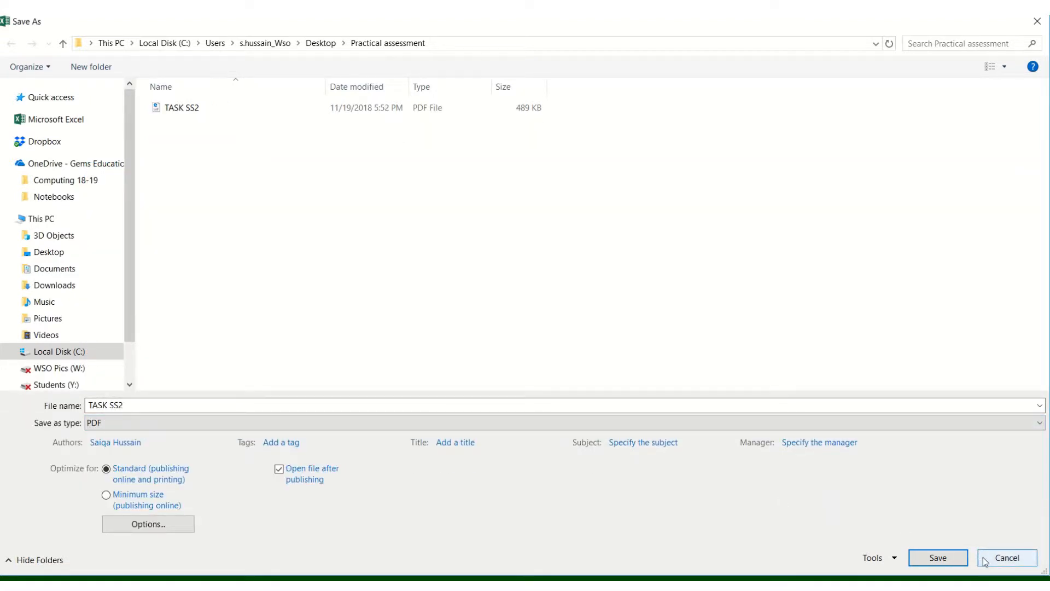
left_click(1006, 557)
left_click(17, 39)
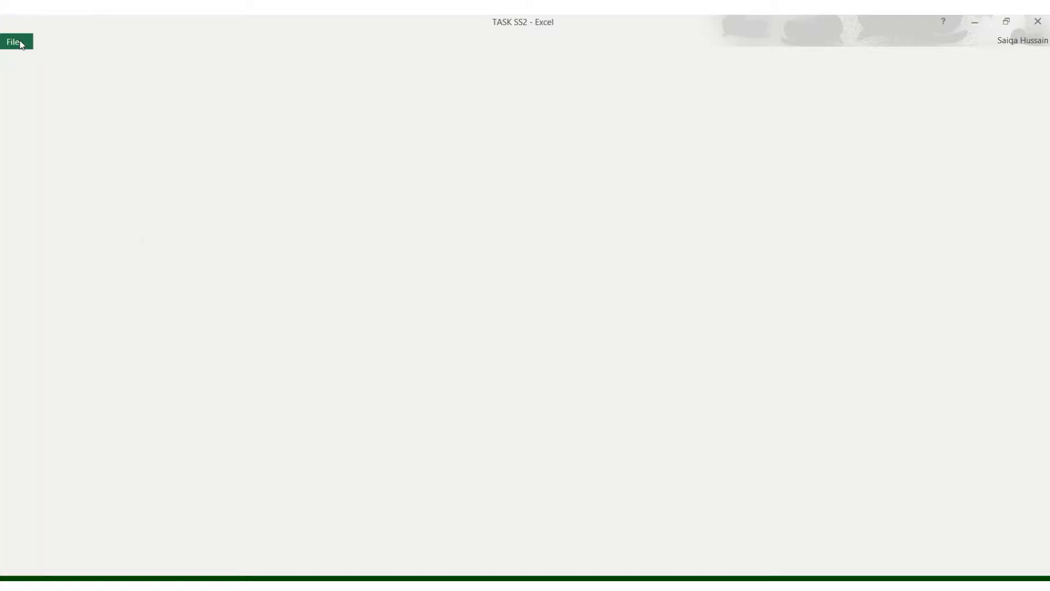
- Review the next part of the task instructions alongside the PAYMENTS worksheet's header rows
left_click(363, 585)
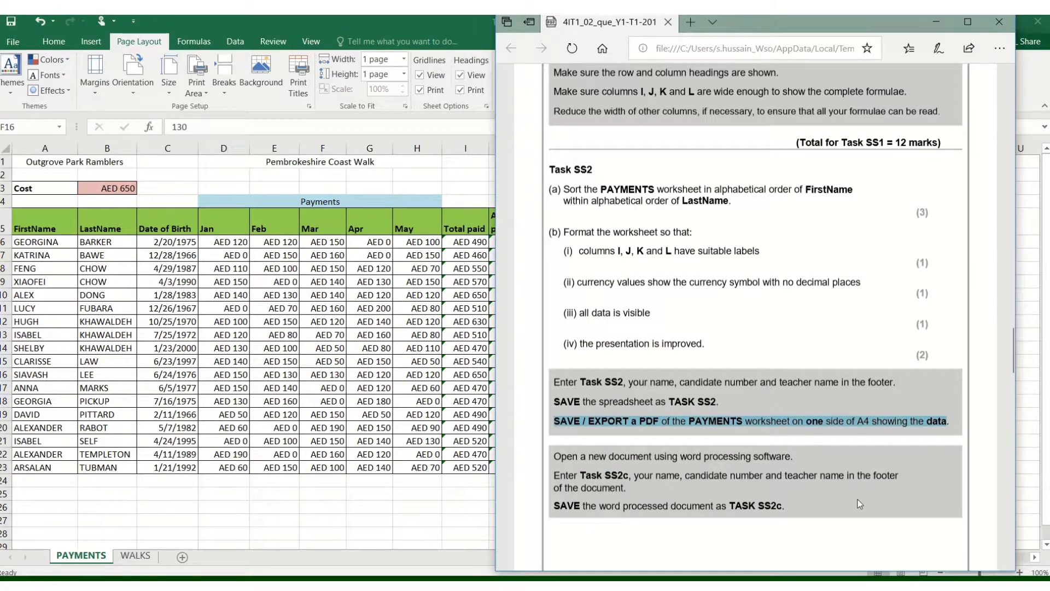
left_click(875, 504)
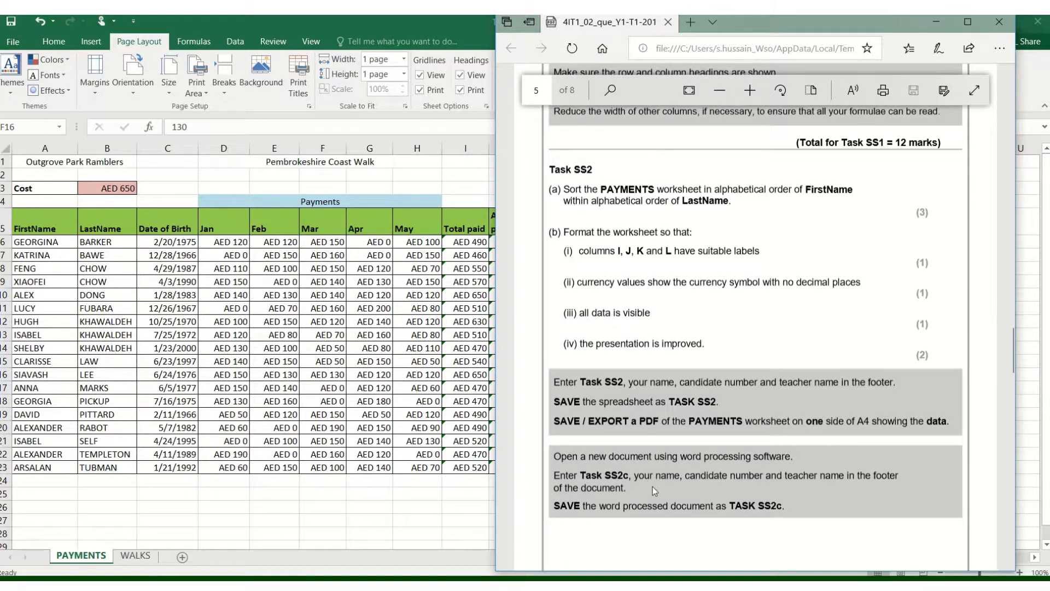
scroll(652, 497, "down", 7)
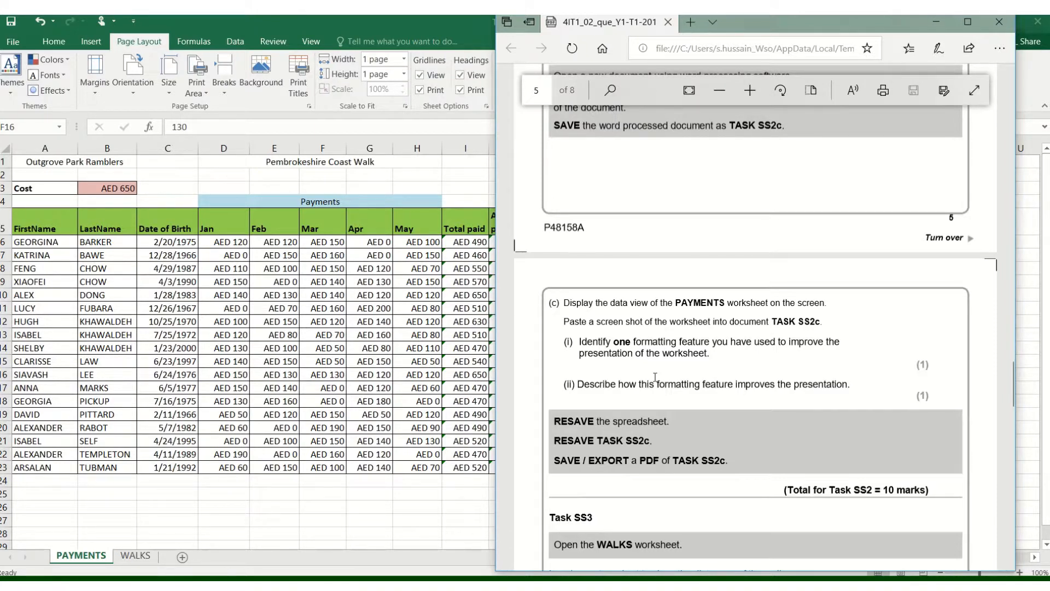
left_click(366, 219)
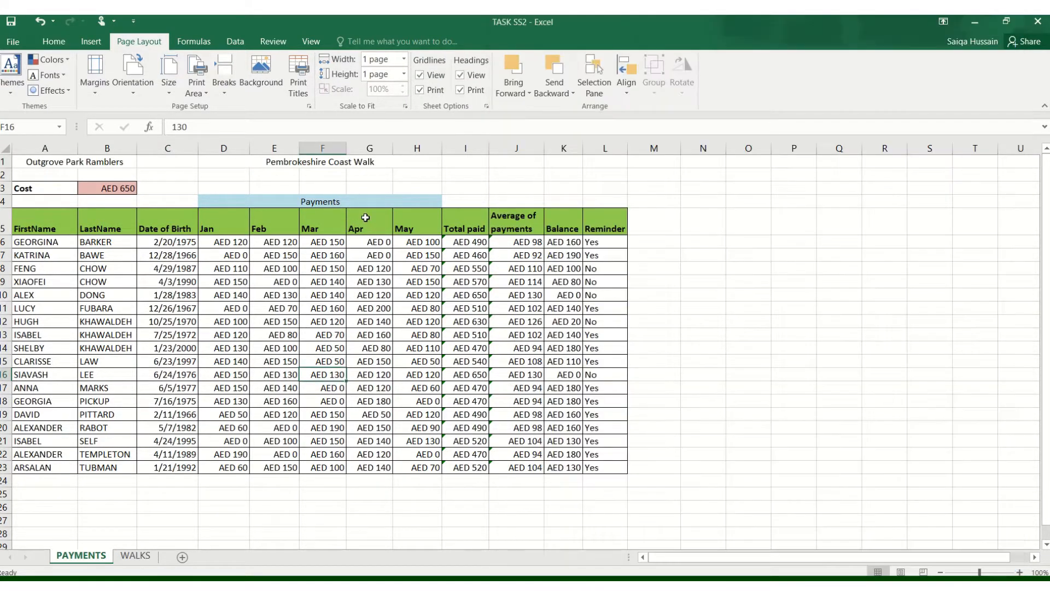
left_click(315, 256)
left_click_drag(66, 229, 600, 256)
left_click(614, 217)
left_click(550, 335)
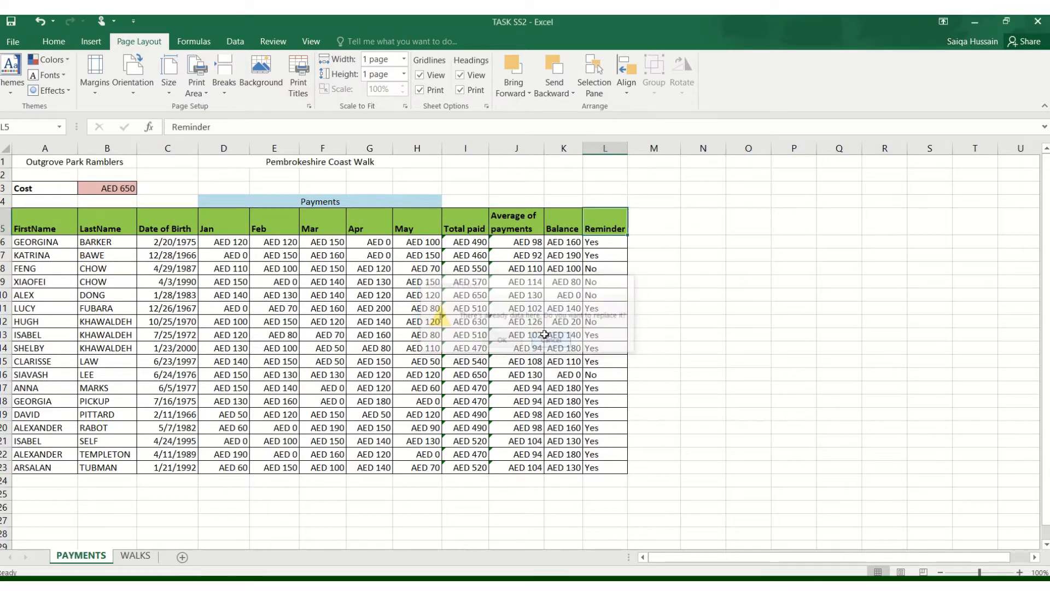